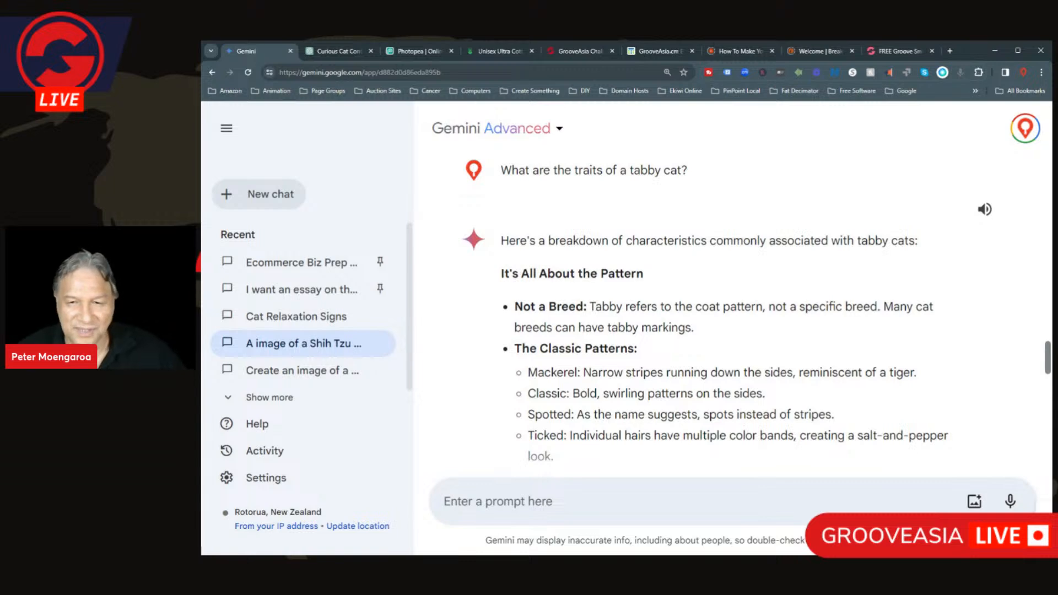
- Locate the question "What are the traits of a tabby cat?" in the chat and highlight it
{"action": "scroll", "coordinate": [917, 445], "scroll_direction": "down", "scroll_amount": 5}
{"action": "scroll", "coordinate": [919, 443], "scroll_direction": "down", "scroll_amount": 4}
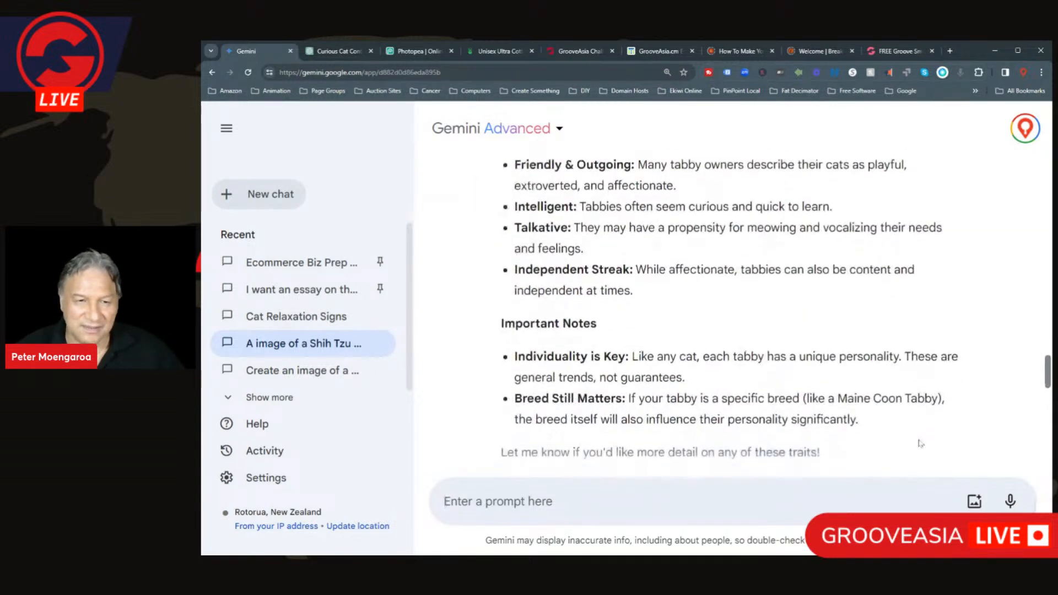
{"action": "scroll", "coordinate": [921, 444], "scroll_direction": "down", "scroll_amount": 2}
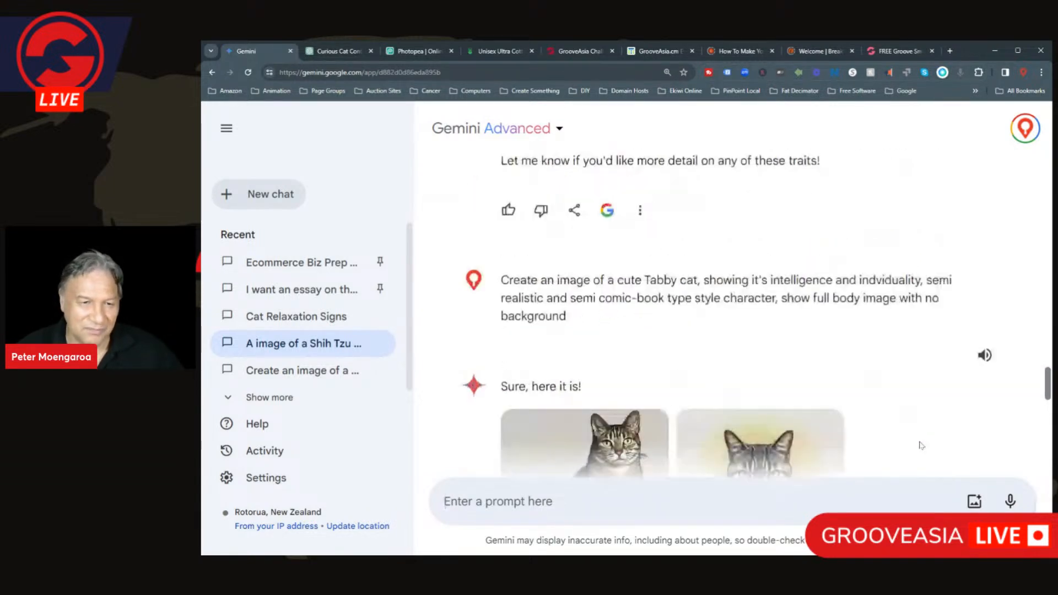
{"action": "scroll", "coordinate": [919, 442], "scroll_direction": "up", "scroll_amount": 5}
{"action": "scroll", "coordinate": [922, 445], "scroll_direction": "up", "scroll_amount": 4}
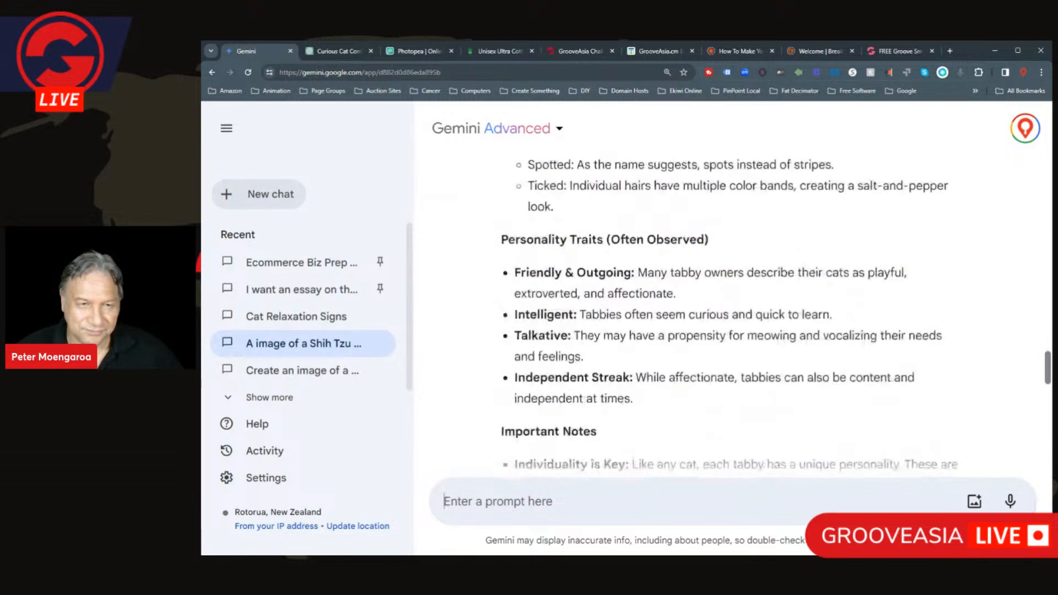
{"action": "scroll", "coordinate": [921, 444], "scroll_direction": "up", "scroll_amount": 1}
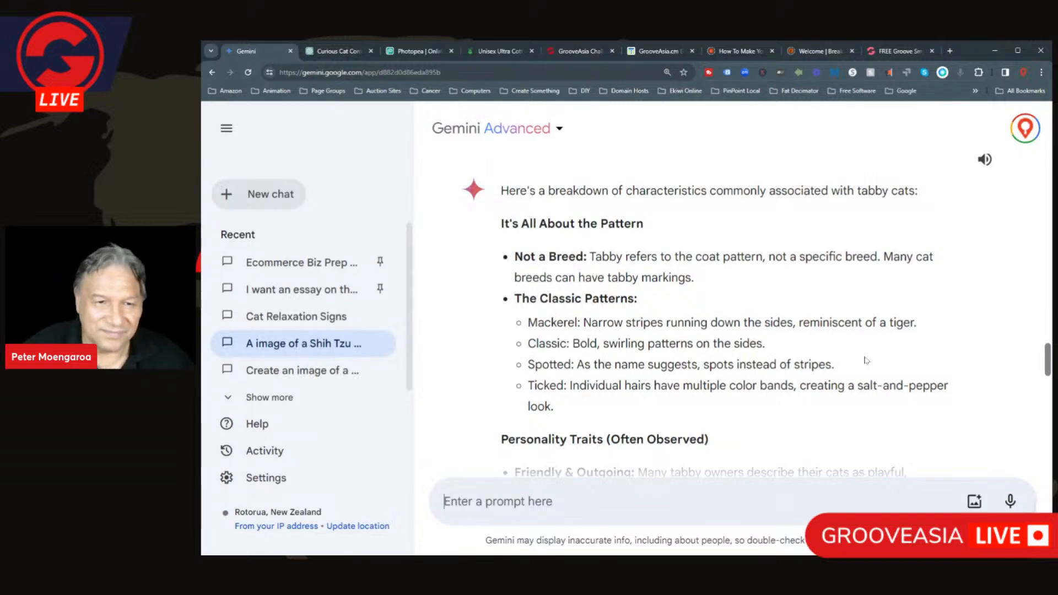
{"action": "scroll", "coordinate": [871, 358], "scroll_direction": "up", "scroll_amount": 5}
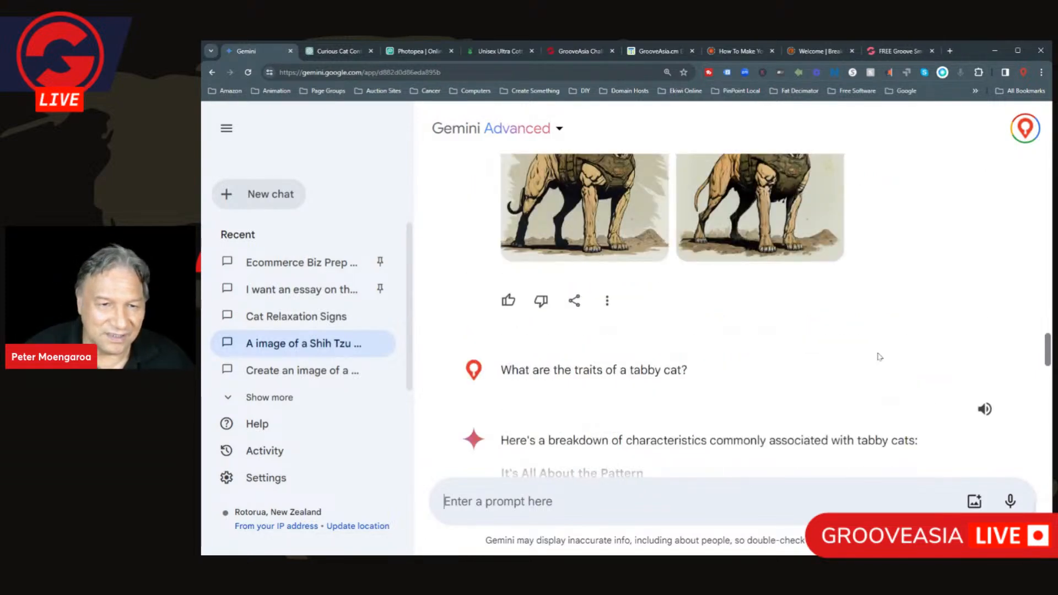
{"action": "scroll", "coordinate": [878, 356], "scroll_direction": "down", "scroll_amount": 2}
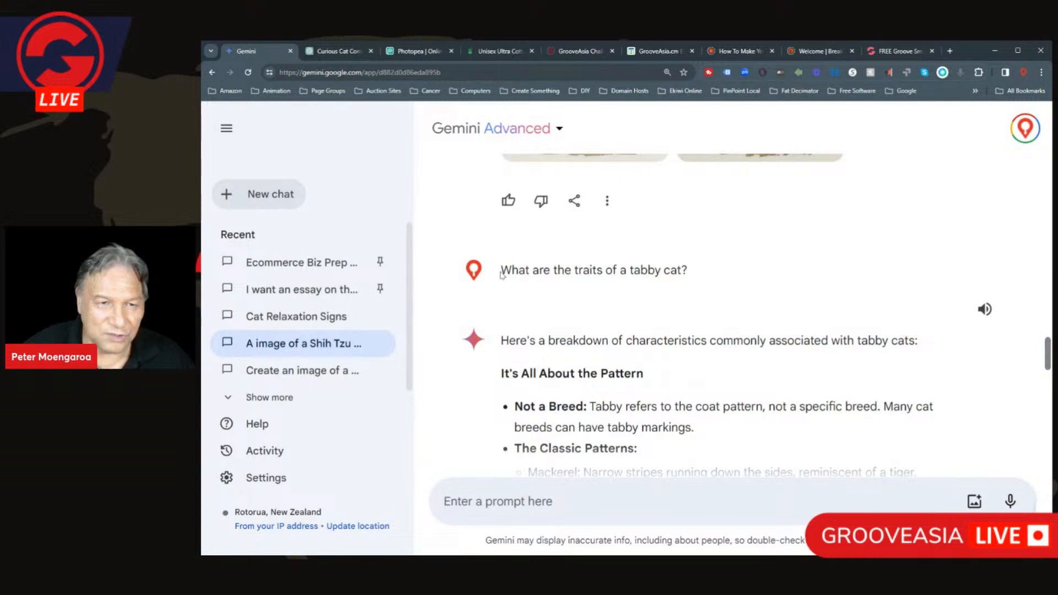
{"action": "left_click_drag", "start_coordinate": [501, 274], "coordinate": [687, 273]}
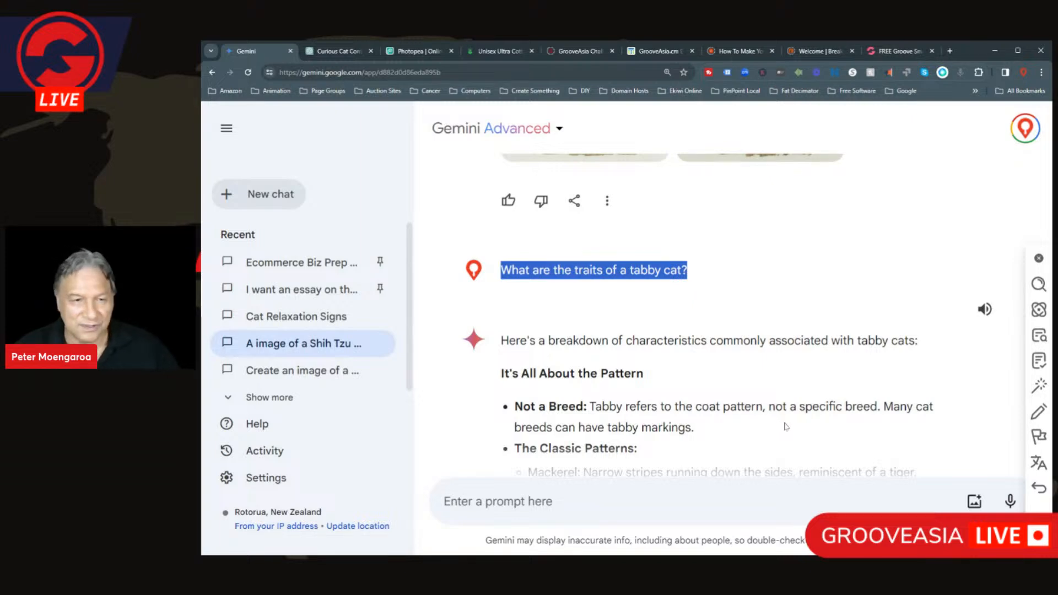
- Read the answer about tabby cats, covering the coat patterns, personality traits and important notes
{"action": "scroll", "coordinate": [787, 426], "scroll_direction": "down", "scroll_amount": 3}
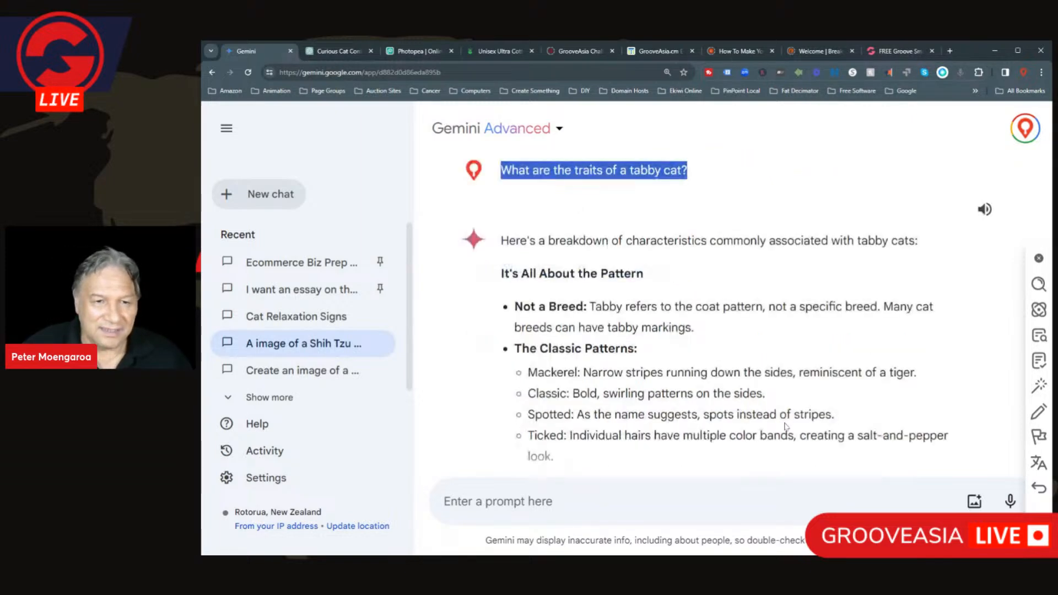
{"action": "scroll", "coordinate": [787, 427], "scroll_direction": "down", "scroll_amount": 1}
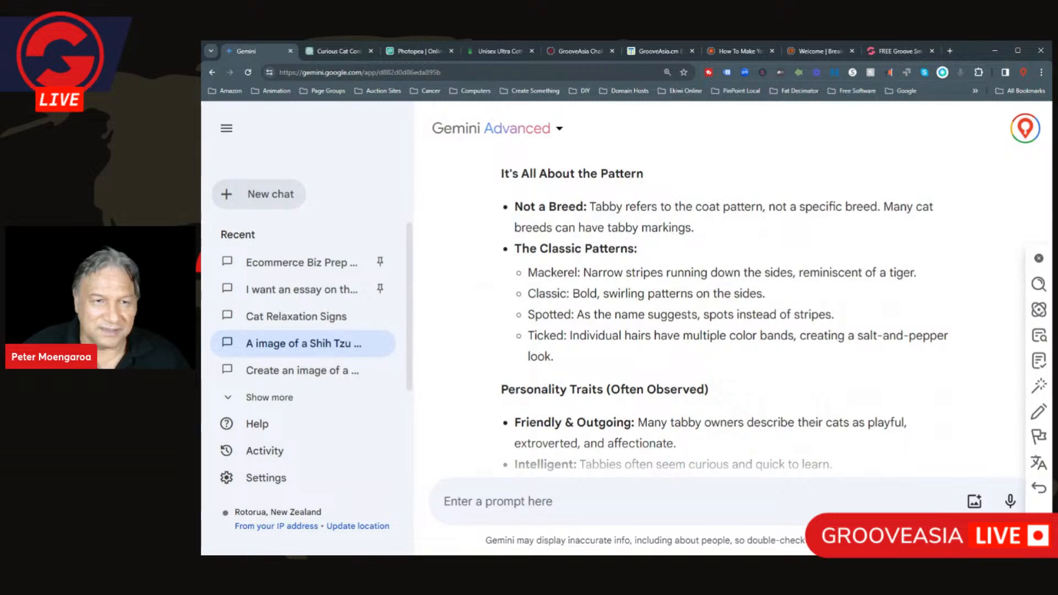
{"action": "scroll", "coordinate": [790, 422], "scroll_direction": "up", "scroll_amount": 1}
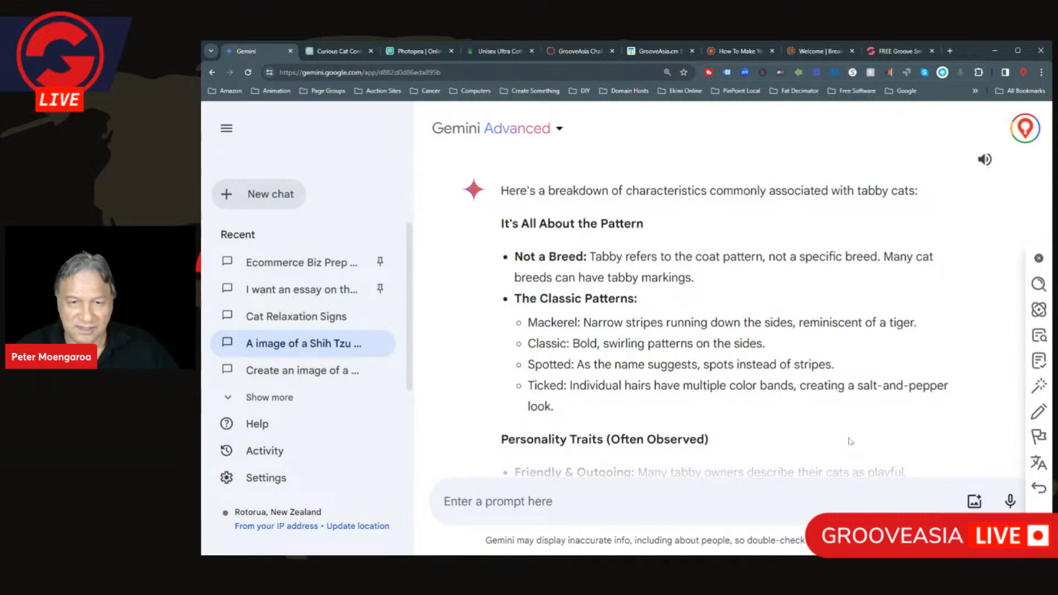
{"action": "scroll", "coordinate": [850, 441], "scroll_direction": "down", "scroll_amount": 2}
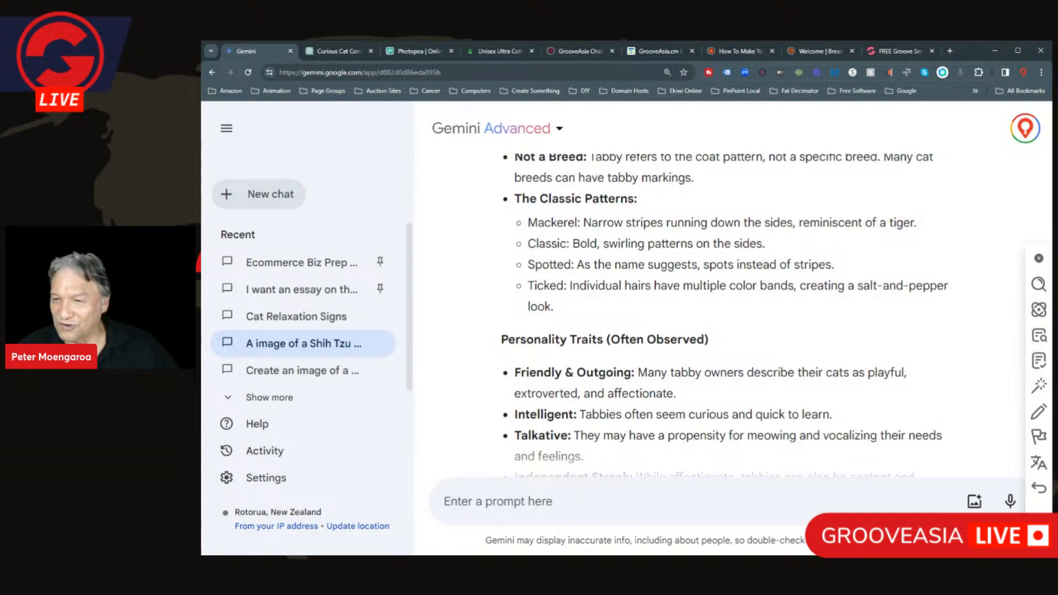
{"action": "scroll", "coordinate": [716, 309], "scroll_direction": "down", "scroll_amount": 1}
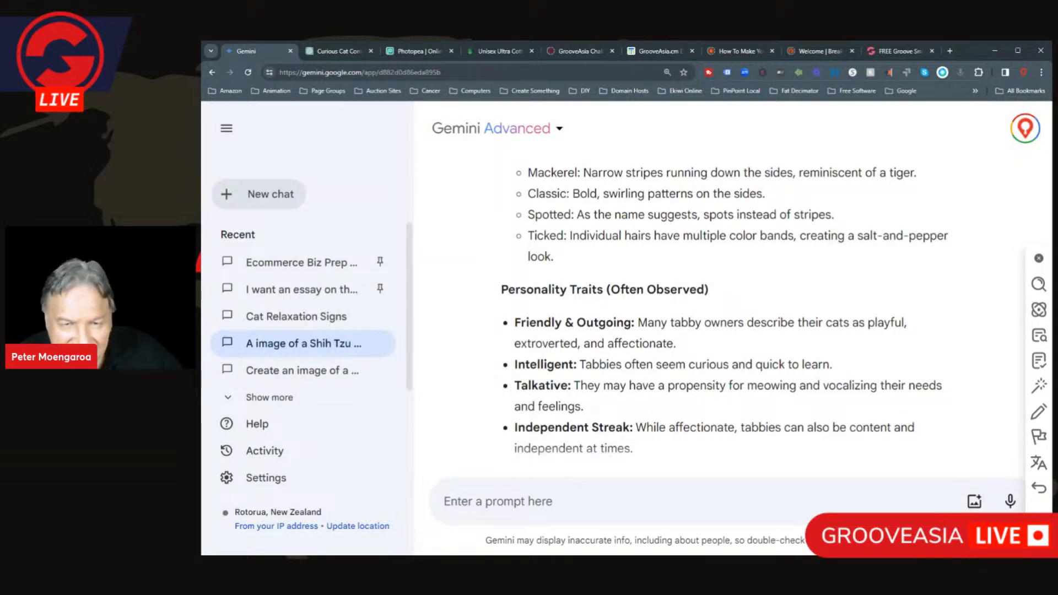
{"action": "scroll", "coordinate": [607, 314], "scroll_direction": "down", "scroll_amount": 1}
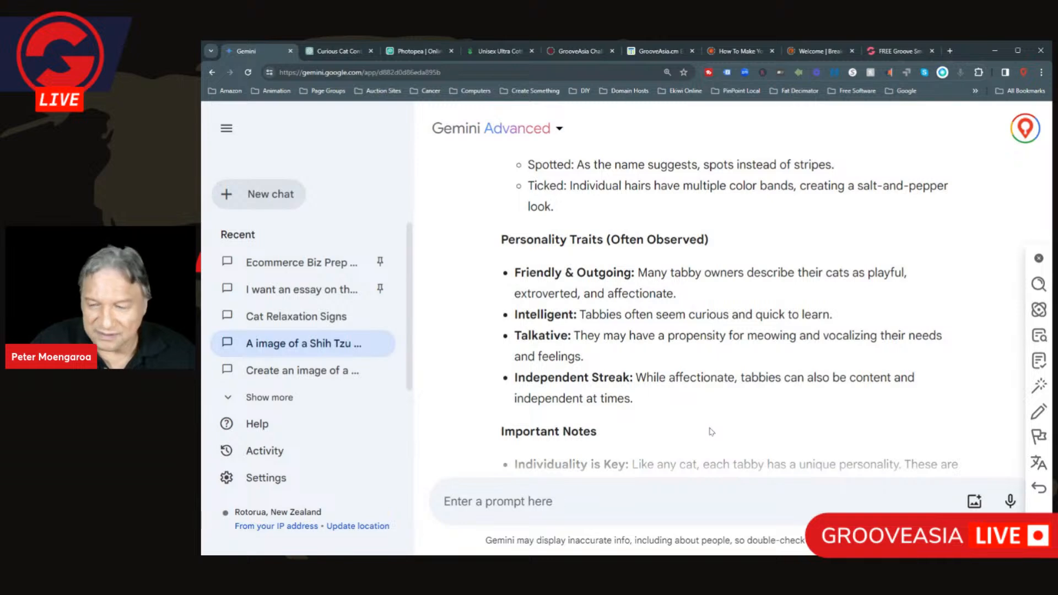
{"action": "scroll", "coordinate": [712, 432], "scroll_direction": "down", "scroll_amount": 5}
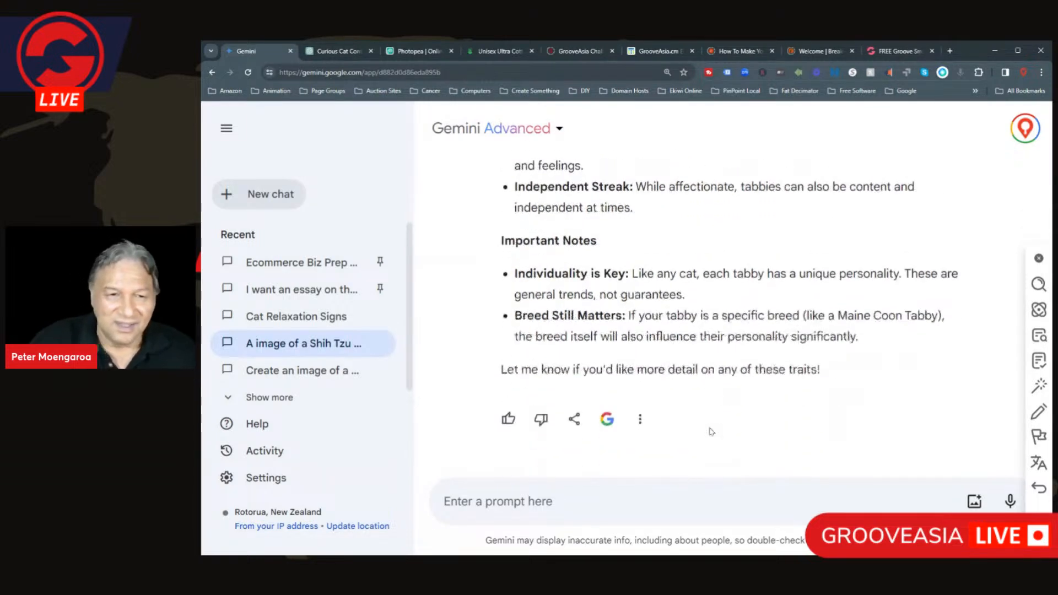
- Examine the prompt for a cute, semi-realistic, semi comic-book Tabby cat with no background and the images generated from it
{"action": "scroll", "coordinate": [712, 432], "scroll_direction": "up", "scroll_amount": 1}
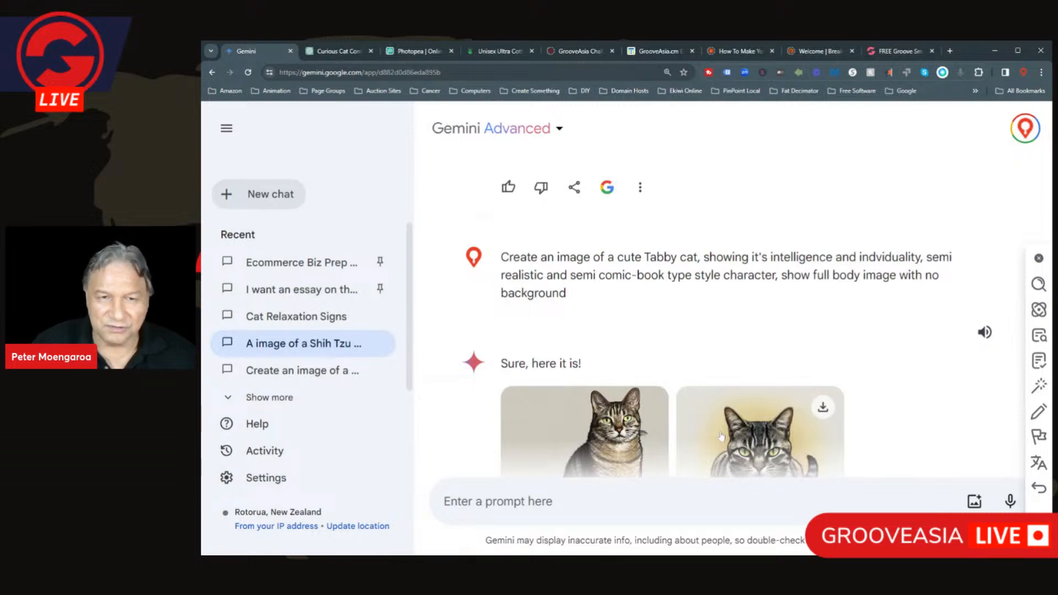
{"action": "scroll", "coordinate": [721, 437], "scroll_direction": "up", "scroll_amount": 1}
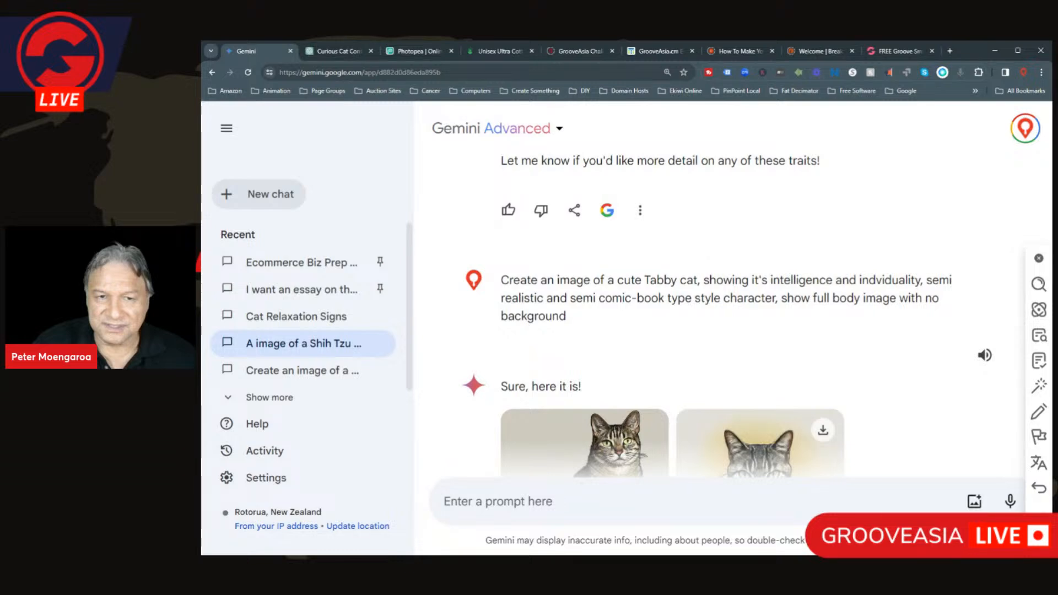
{"action": "scroll", "coordinate": [720, 429], "scroll_direction": "down", "scroll_amount": 5}
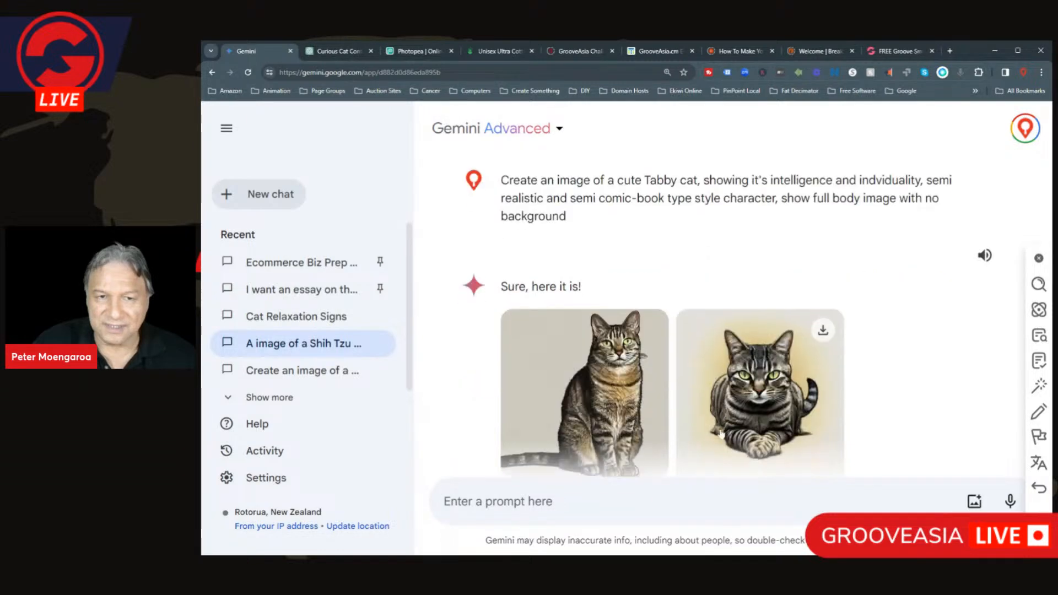
{"action": "scroll", "coordinate": [720, 429], "scroll_direction": "down", "scroll_amount": 1}
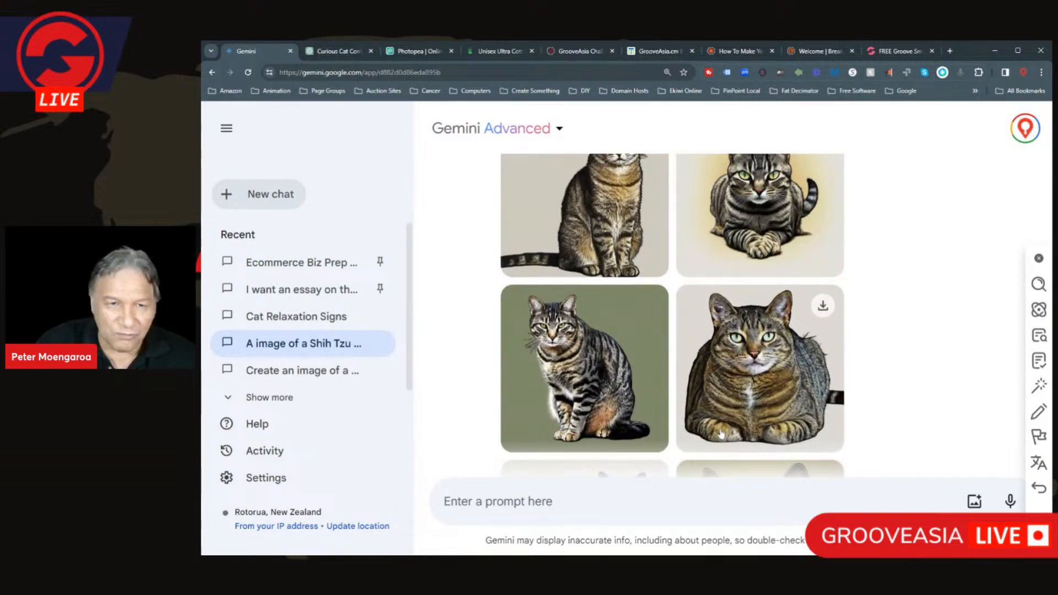
{"action": "scroll", "coordinate": [498, 366], "scroll_direction": "up", "scroll_amount": 2}
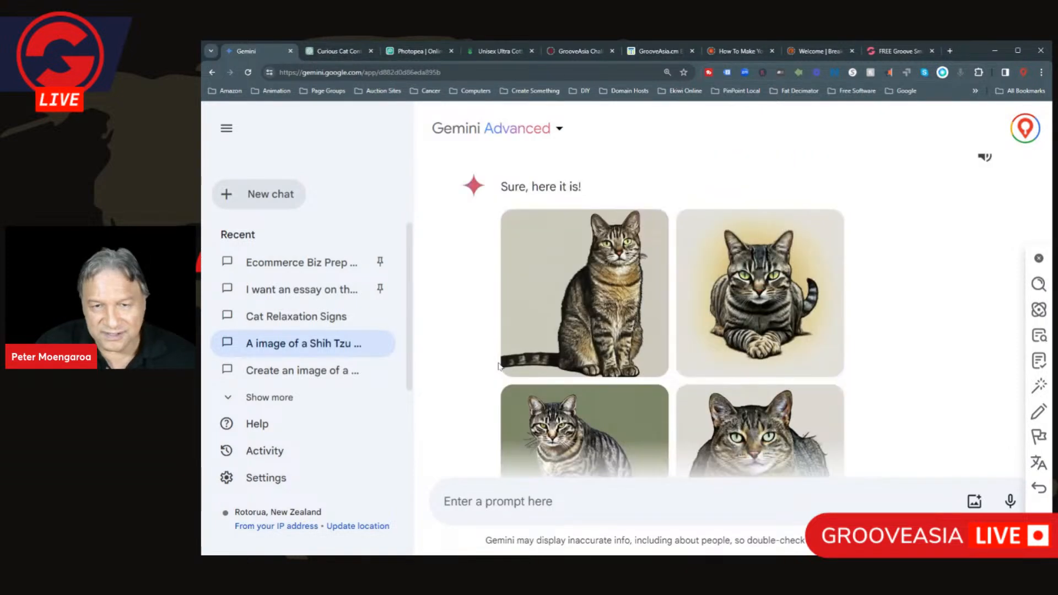
{"action": "mouse_move", "coordinate": [505, 368]}
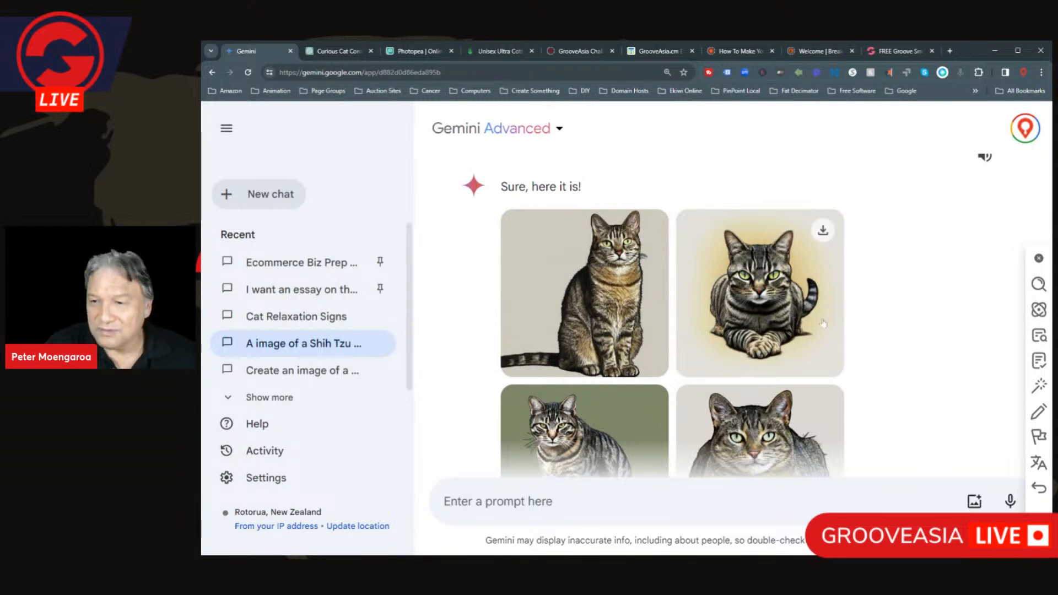
{"action": "scroll", "coordinate": [805, 342], "scroll_direction": "down", "scroll_amount": 6}
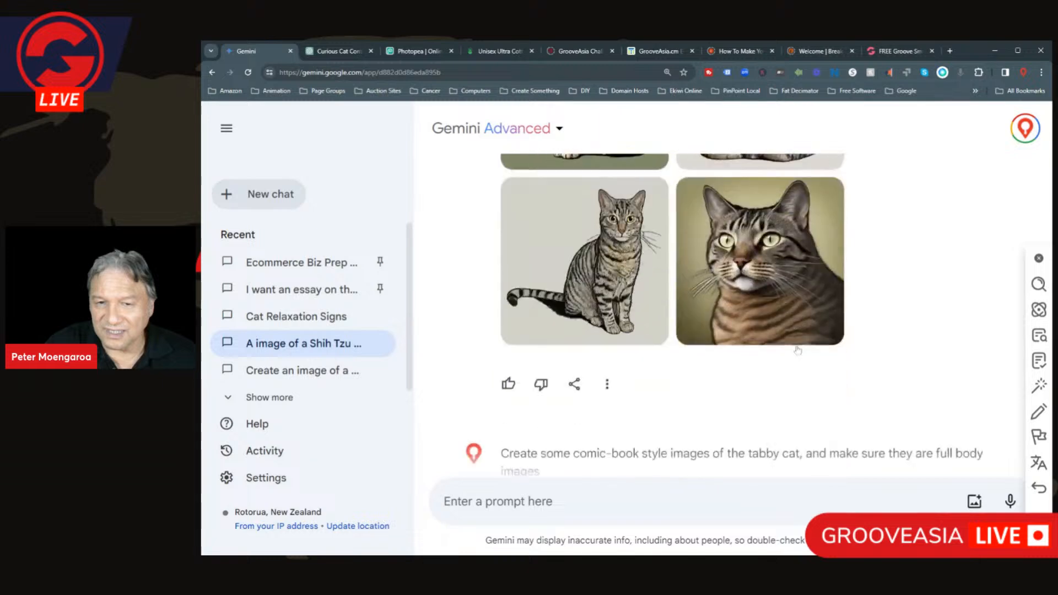
{"action": "scroll", "coordinate": [798, 356], "scroll_direction": "down", "scroll_amount": 1}
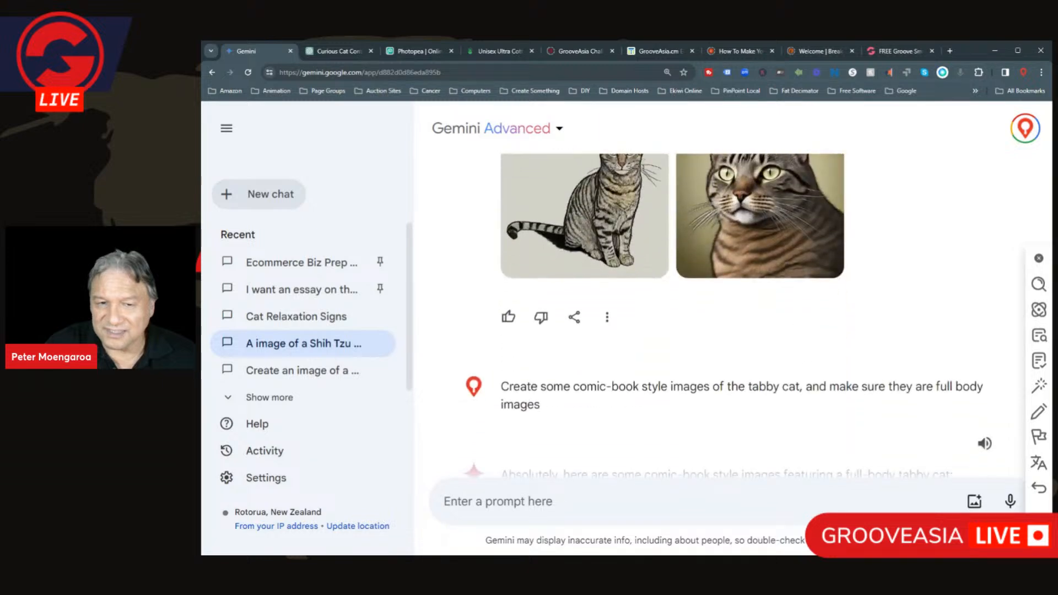
{"action": "scroll", "coordinate": [800, 383], "scroll_direction": "up", "scroll_amount": 1}
{"action": "scroll", "coordinate": [801, 383], "scroll_direction": "up", "scroll_amount": 1}
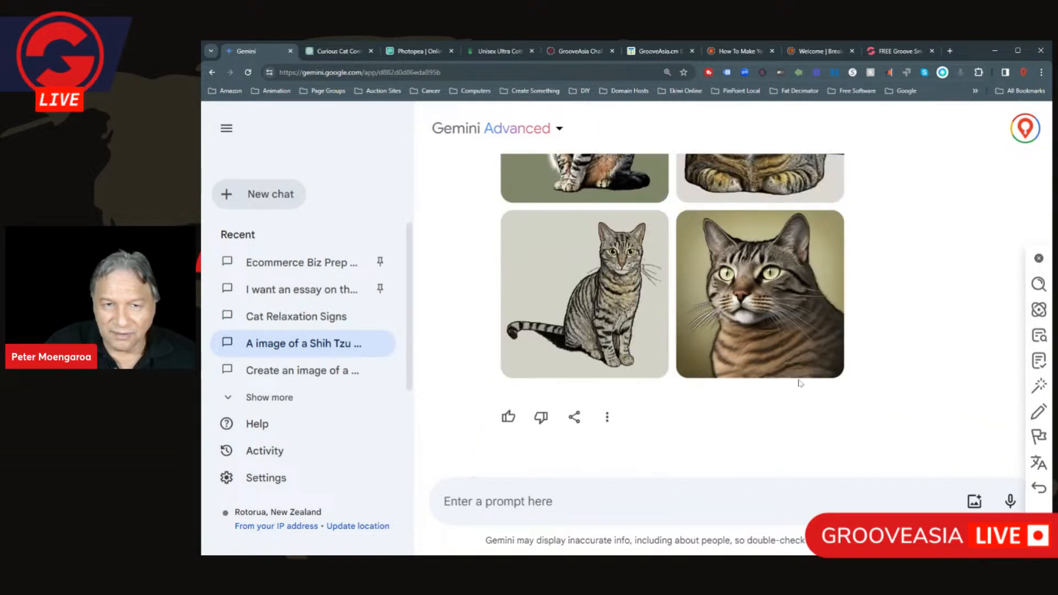
- Review the prompt for full-body comic-book style images of the tabby cat and look through its generated images
{"action": "scroll", "coordinate": [801, 383], "scroll_direction": "down", "scroll_amount": 2}
{"action": "scroll", "coordinate": [619, 317], "scroll_direction": "down", "scroll_amount": 2}
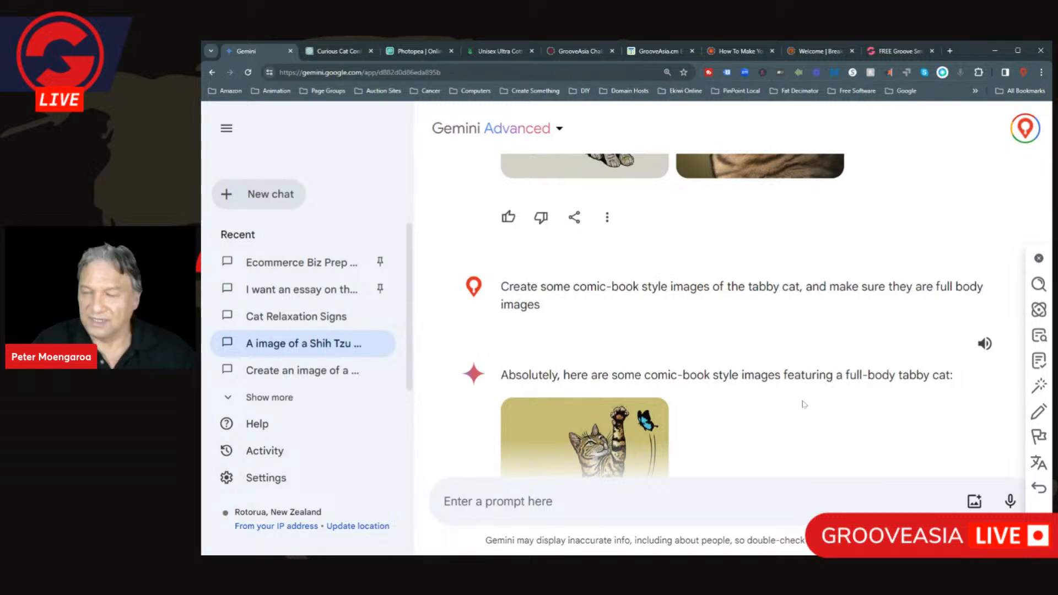
{"action": "scroll", "coordinate": [803, 404], "scroll_direction": "down", "scroll_amount": 4}
{"action": "scroll", "coordinate": [804, 403], "scroll_direction": "down", "scroll_amount": 5}
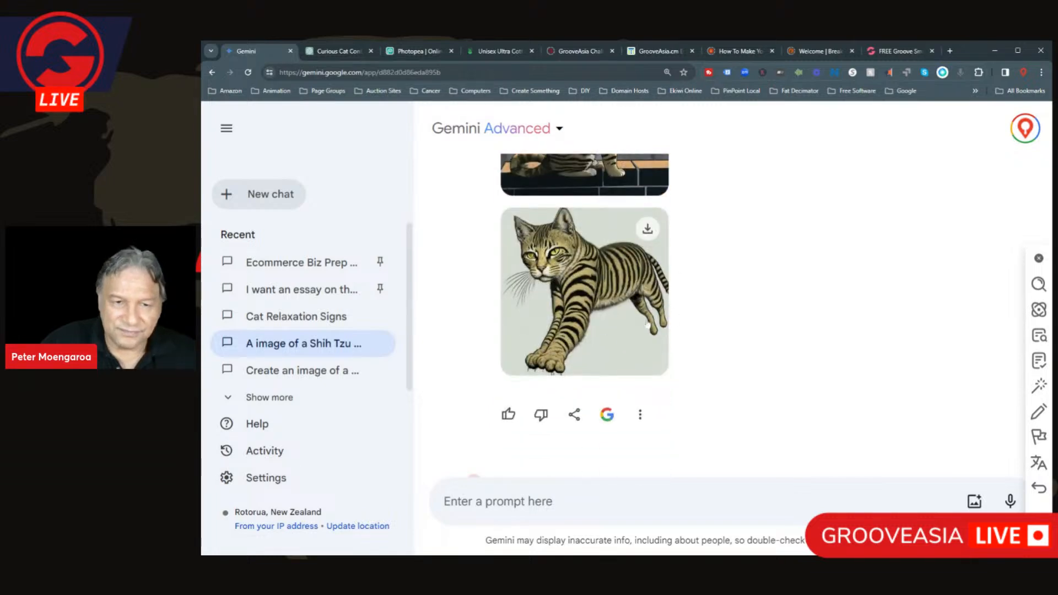
- Examine the prompt for a dancing Tabby cat in seventies style fashion wear and compare its generated images
{"action": "scroll", "coordinate": [722, 324], "scroll_direction": "down", "scroll_amount": 3}
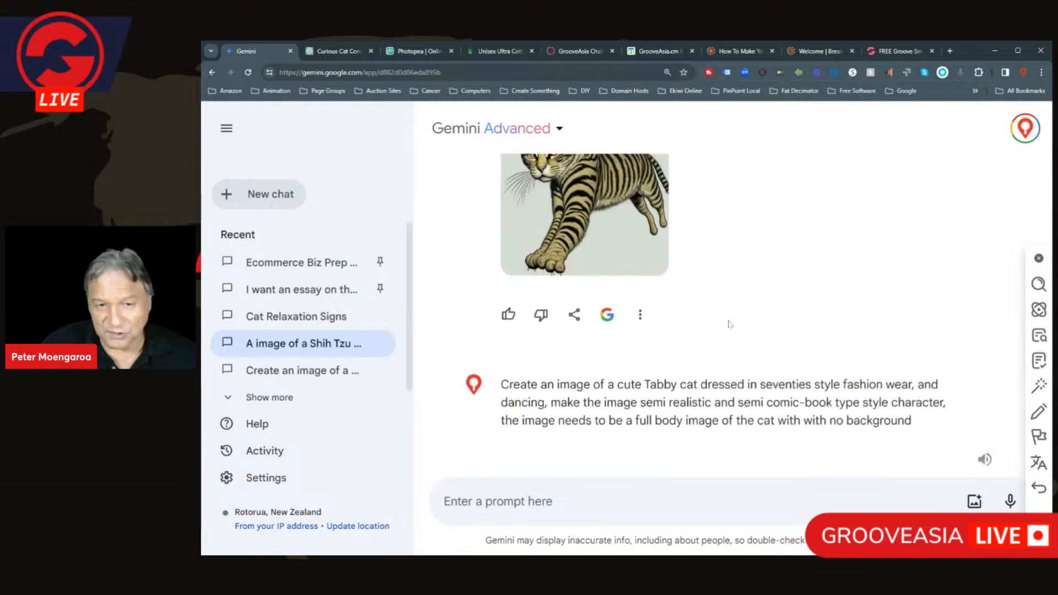
{"action": "scroll", "coordinate": [730, 325], "scroll_direction": "down", "scroll_amount": 3}
{"action": "scroll", "coordinate": [730, 326], "scroll_direction": "up", "scroll_amount": 1}
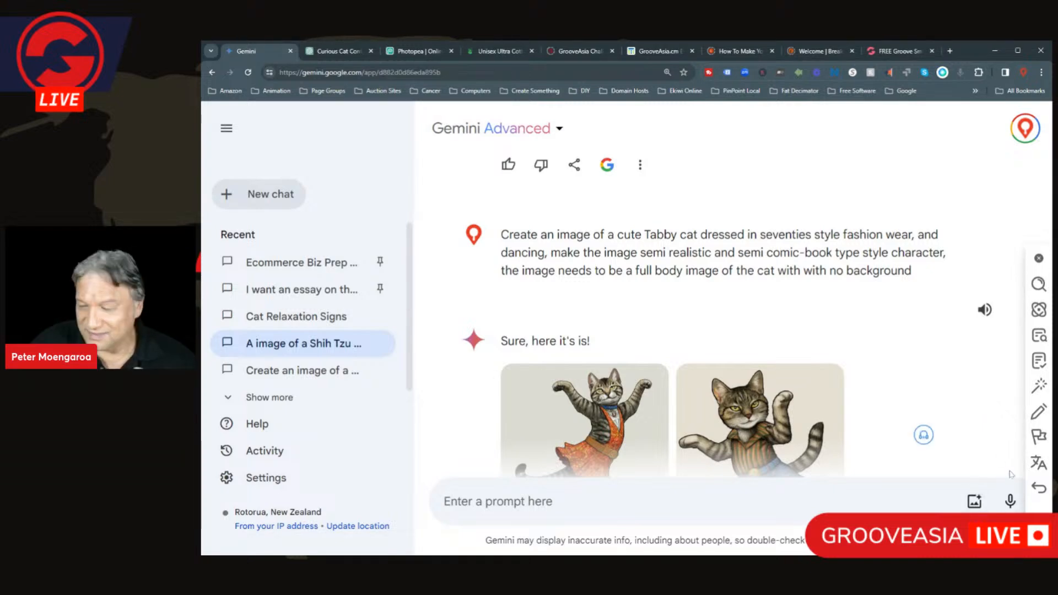
{"action": "mouse_move", "coordinate": [827, 433]}
{"action": "scroll", "coordinate": [827, 433], "scroll_direction": "down", "scroll_amount": 5}
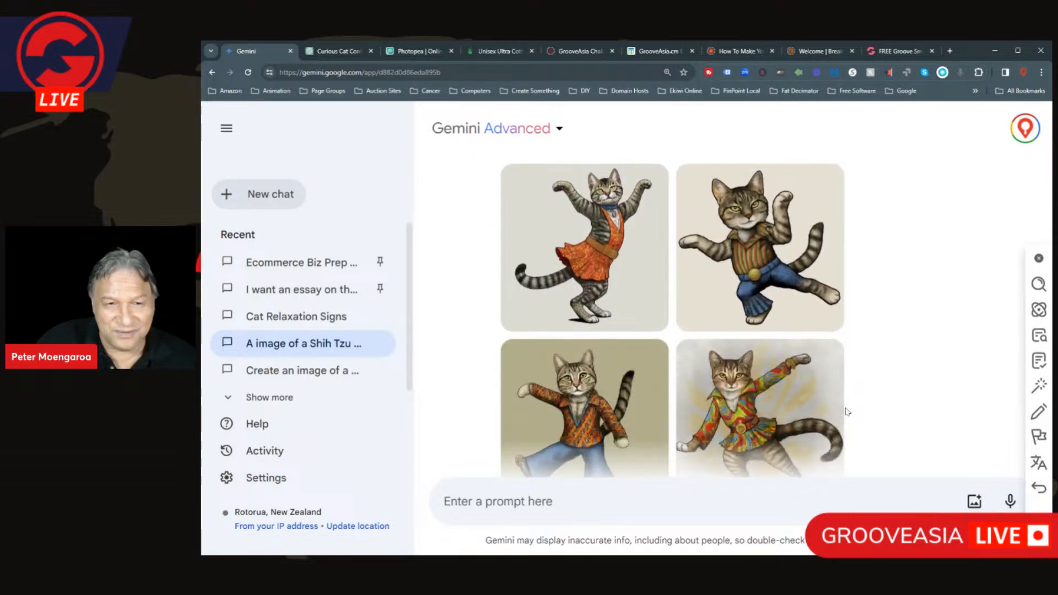
{"action": "scroll", "coordinate": [848, 412], "scroll_direction": "down", "scroll_amount": 1}
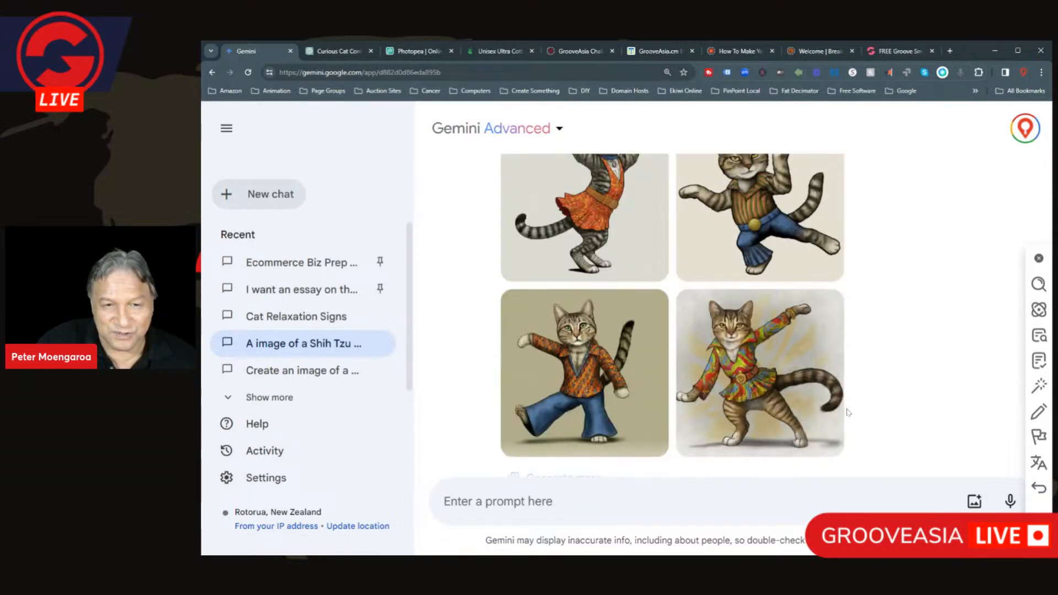
{"action": "scroll", "coordinate": [849, 413], "scroll_direction": "up", "scroll_amount": 1}
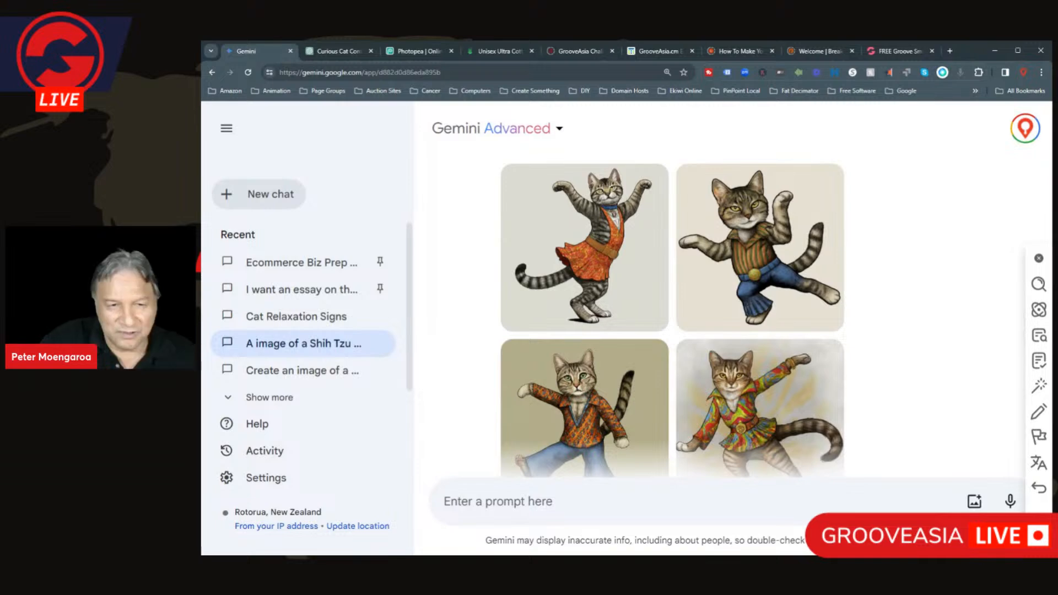
{"action": "scroll", "coordinate": [673, 314], "scroll_direction": "down", "scroll_amount": 1}
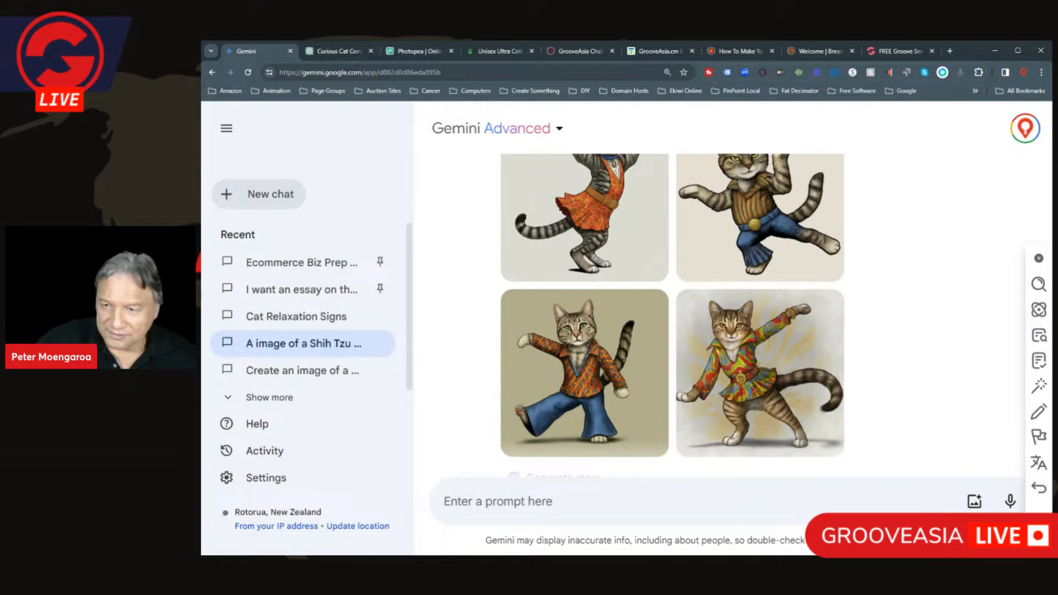
{"action": "mouse_move", "coordinate": [829, 390]}
{"action": "scroll", "coordinate": [831, 386], "scroll_direction": "down", "scroll_amount": 2}
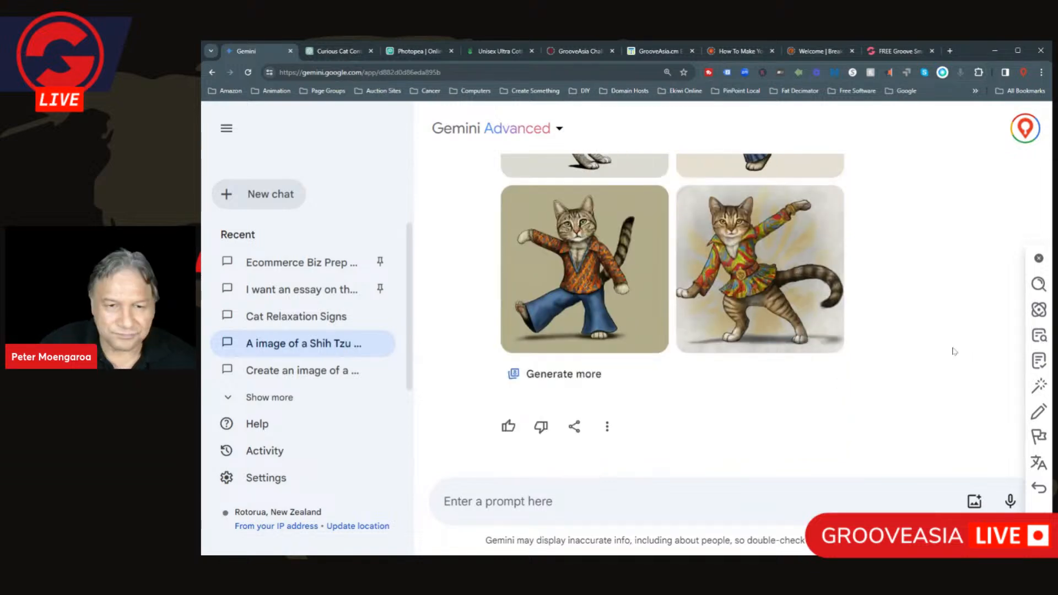
- Go back to the comic-book style tabby images and inspect the cat seated in front of the city skyline
{"action": "scroll", "coordinate": [900, 370], "scroll_direction": "up", "scroll_amount": 4}
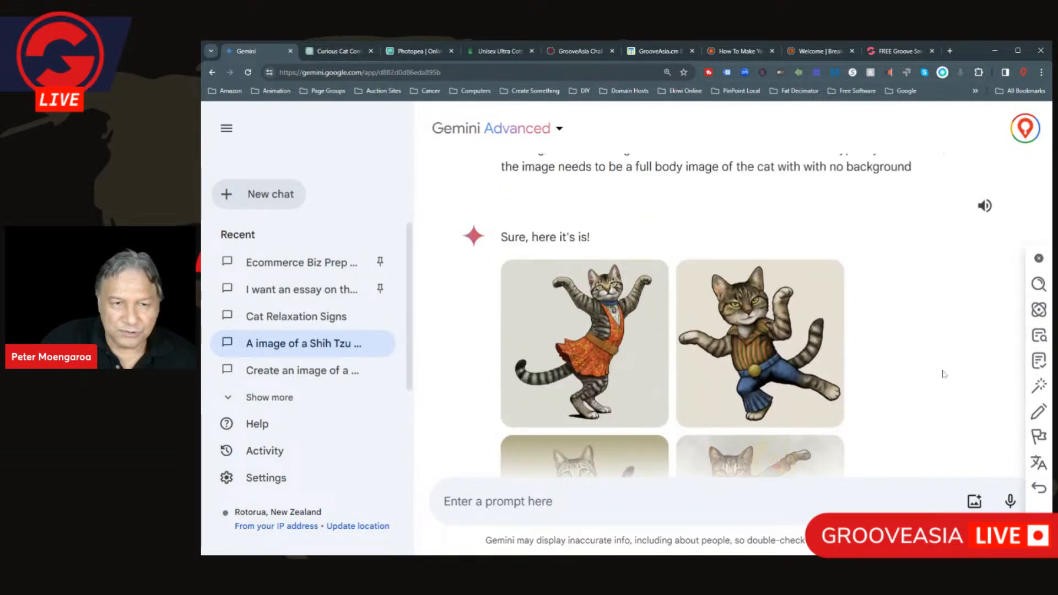
{"action": "scroll", "coordinate": [944, 374], "scroll_direction": "up", "scroll_amount": 5}
{"action": "scroll", "coordinate": [816, 350], "scroll_direction": "up", "scroll_amount": 4}
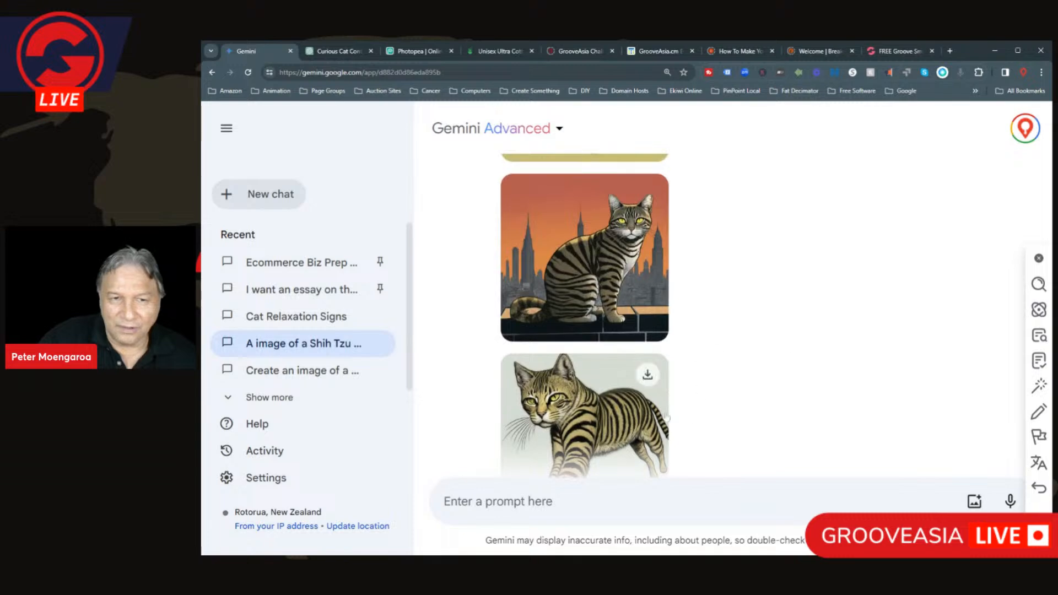
{"action": "scroll", "coordinate": [612, 386], "scroll_direction": "down", "scroll_amount": 1}
{"action": "scroll", "coordinate": [612, 386], "scroll_direction": "up", "scroll_amount": 3}
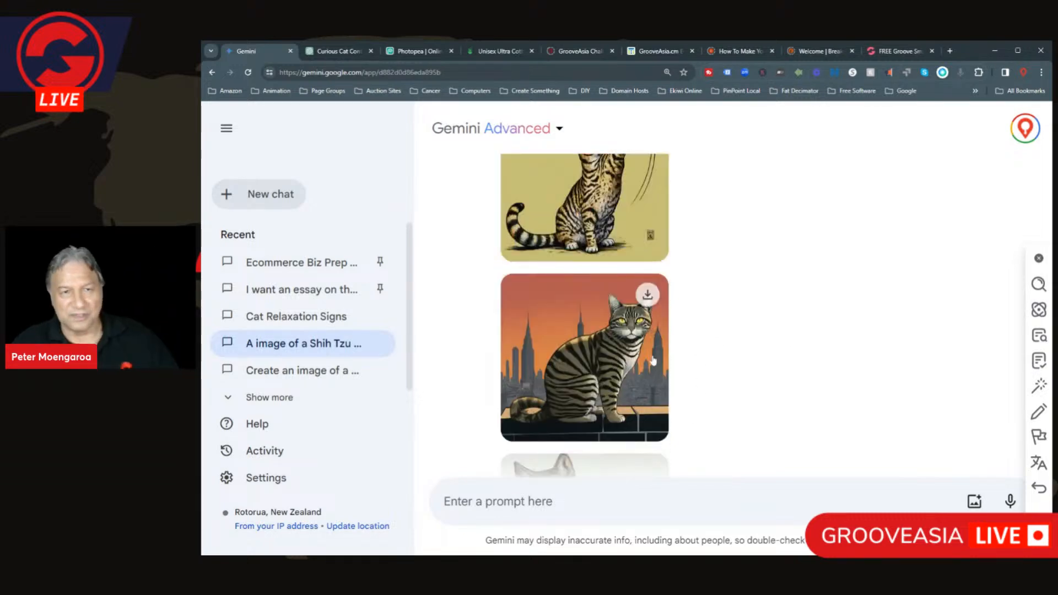
- Compare the comic-book style tabby images: the cat reaching for a butterfly, the skyline cat and the stretching cat
{"action": "scroll", "coordinate": [661, 386], "scroll_direction": "down", "scroll_amount": 4}
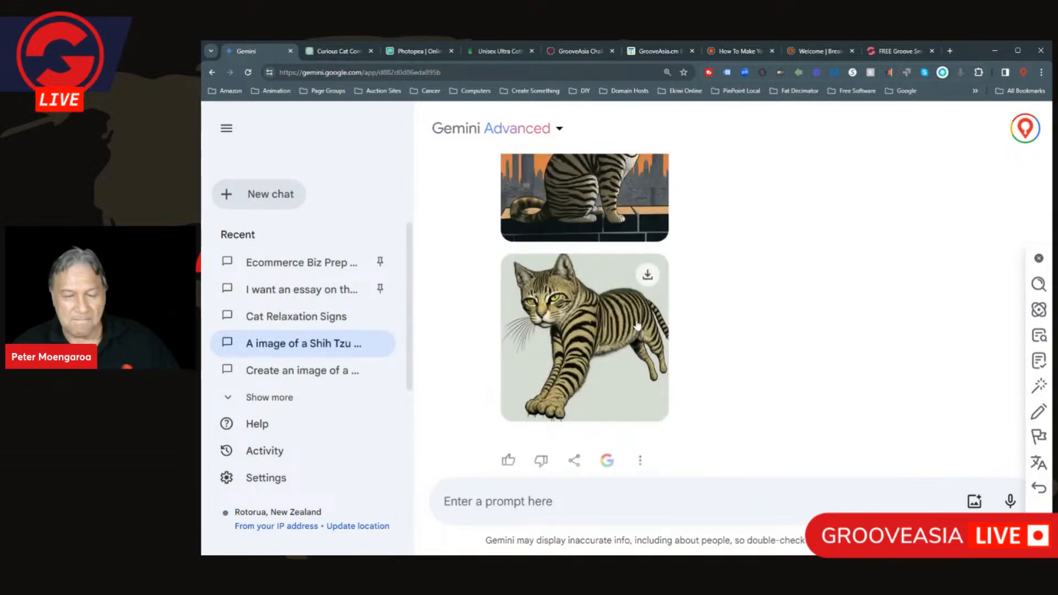
{"action": "scroll", "coordinate": [640, 327], "scroll_direction": "up", "scroll_amount": 3}
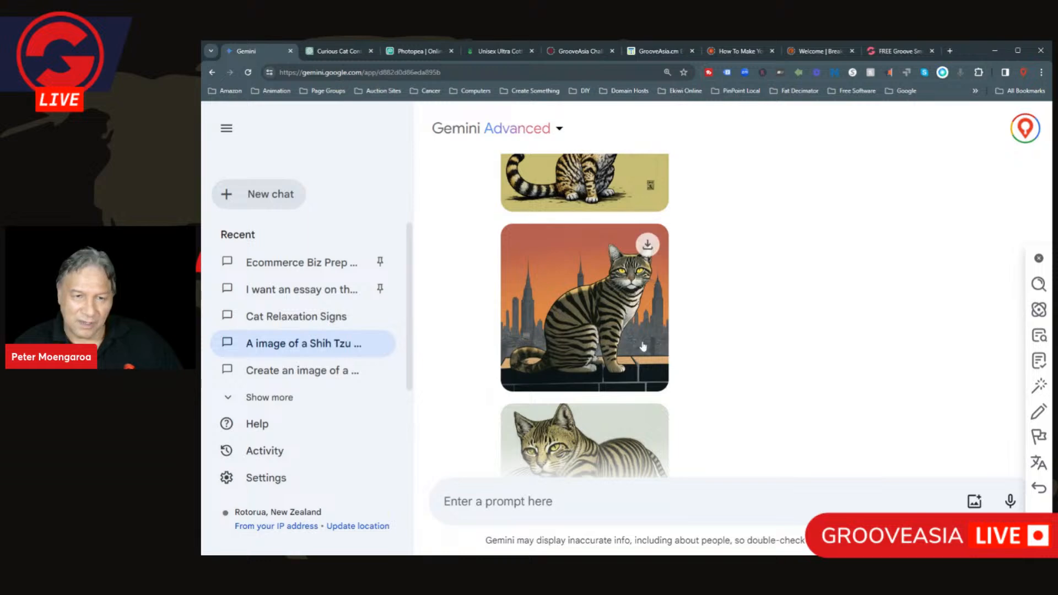
{"action": "scroll", "coordinate": [642, 345], "scroll_direction": "up", "scroll_amount": 3}
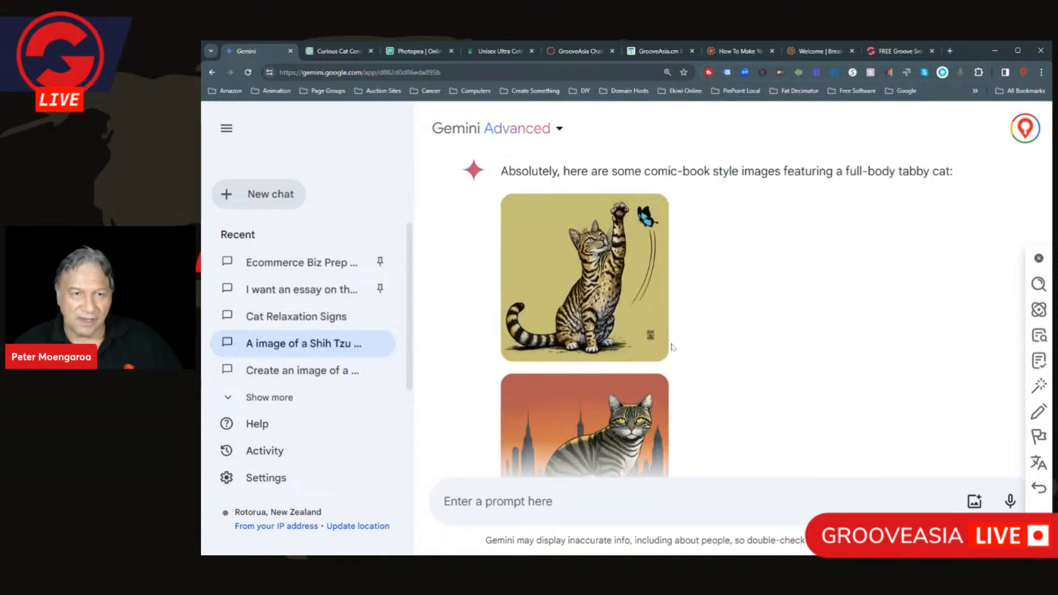
{"action": "scroll", "coordinate": [634, 298], "scroll_direction": "down", "scroll_amount": 6}
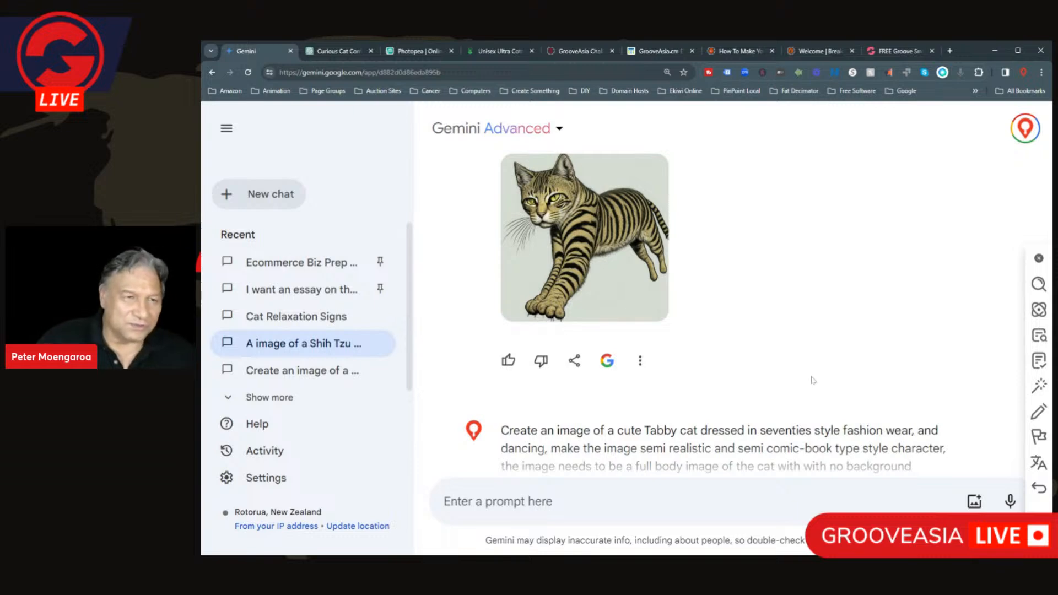
- Switch to the ChatGPT chat and read its answers about what the stretching tabby cat is thinking and doing
{"action": "left_click", "coordinate": [336, 58]}
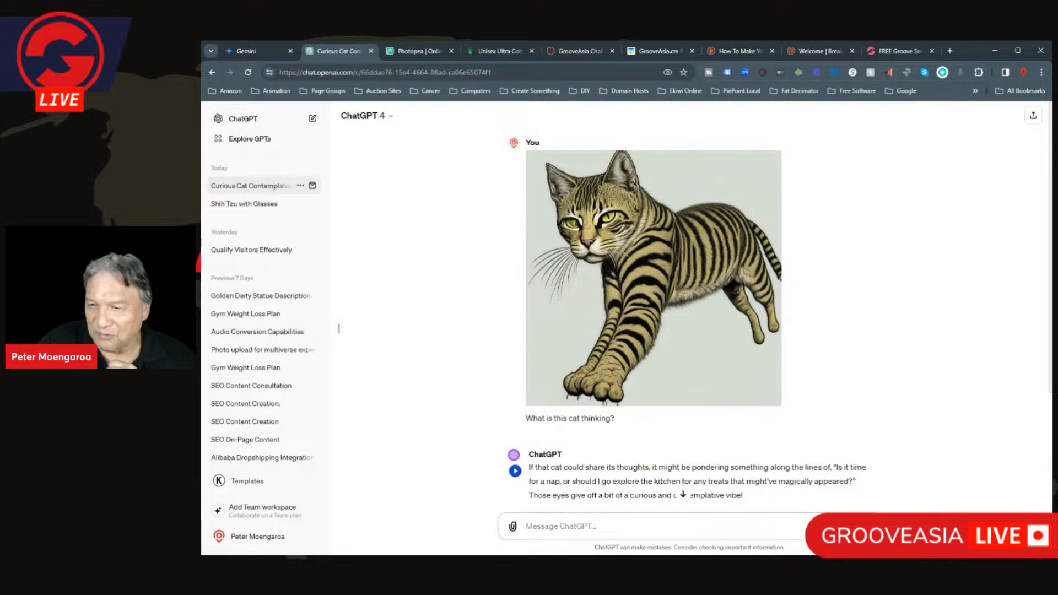
{"action": "scroll", "coordinate": [867, 426], "scroll_direction": "down", "scroll_amount": 2}
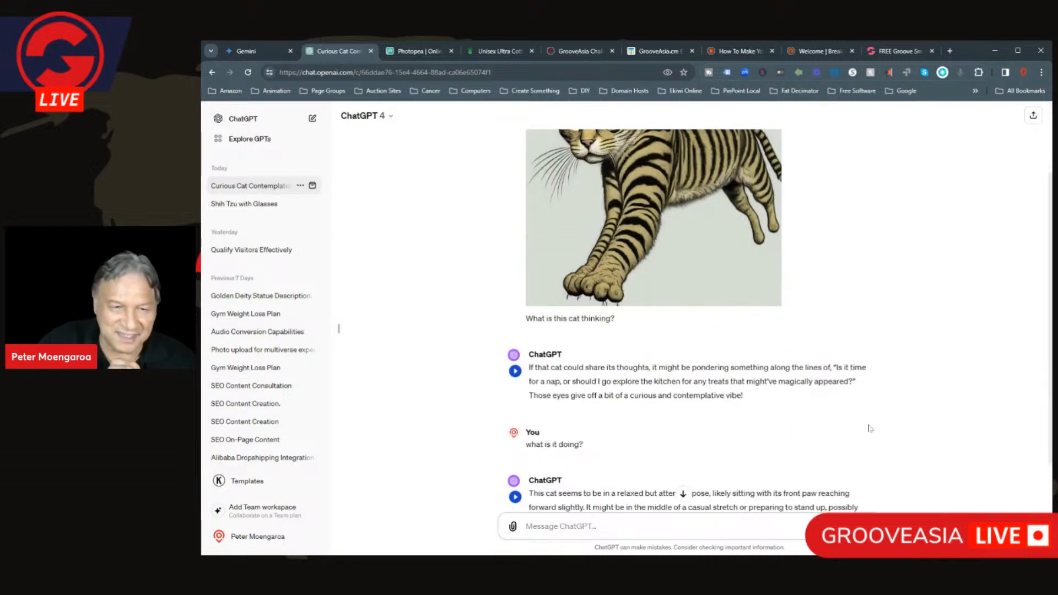
{"action": "scroll", "coordinate": [869, 428], "scroll_direction": "down", "scroll_amount": 2}
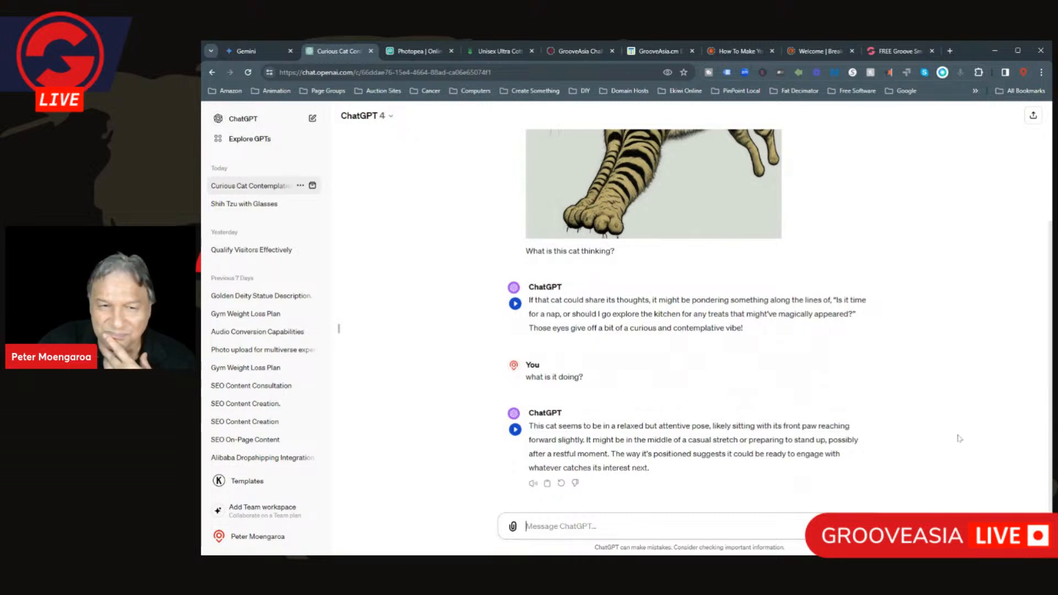
{"action": "scroll", "coordinate": [881, 450], "scroll_direction": "up", "scroll_amount": 2}
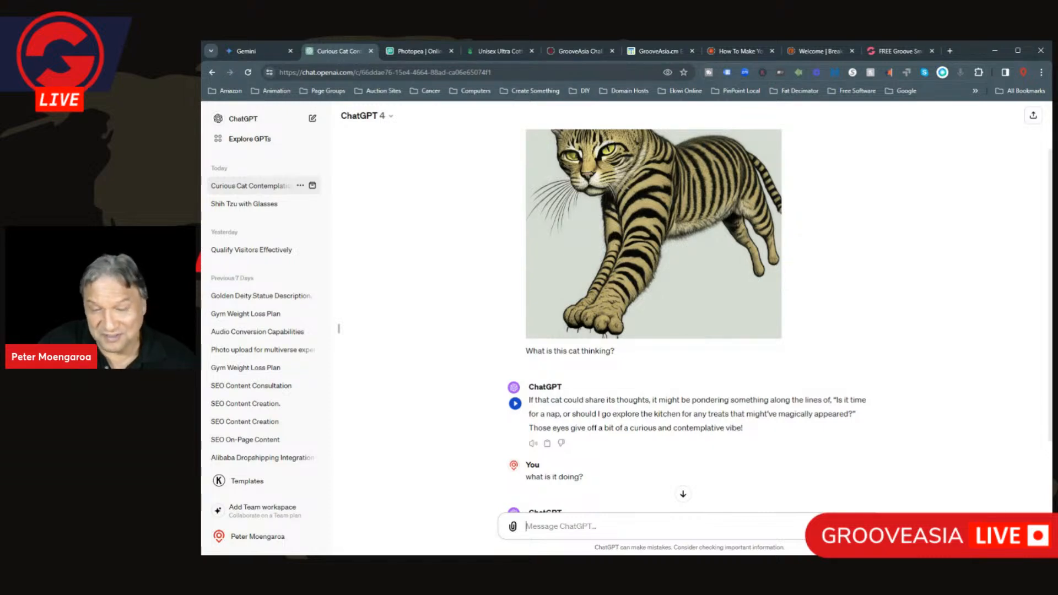
{"action": "scroll", "coordinate": [891, 428], "scroll_direction": "up", "scroll_amount": 1}
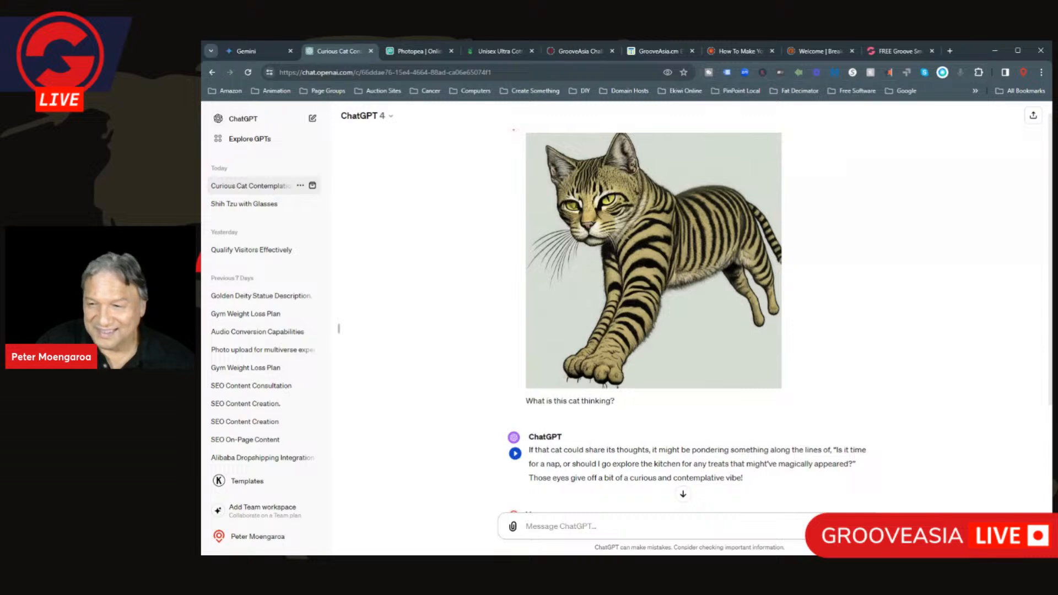
- Reread both ChatGPT answers against the uploaded picture of the stretching cat
{"action": "scroll", "coordinate": [838, 382], "scroll_direction": "down", "scroll_amount": 2}
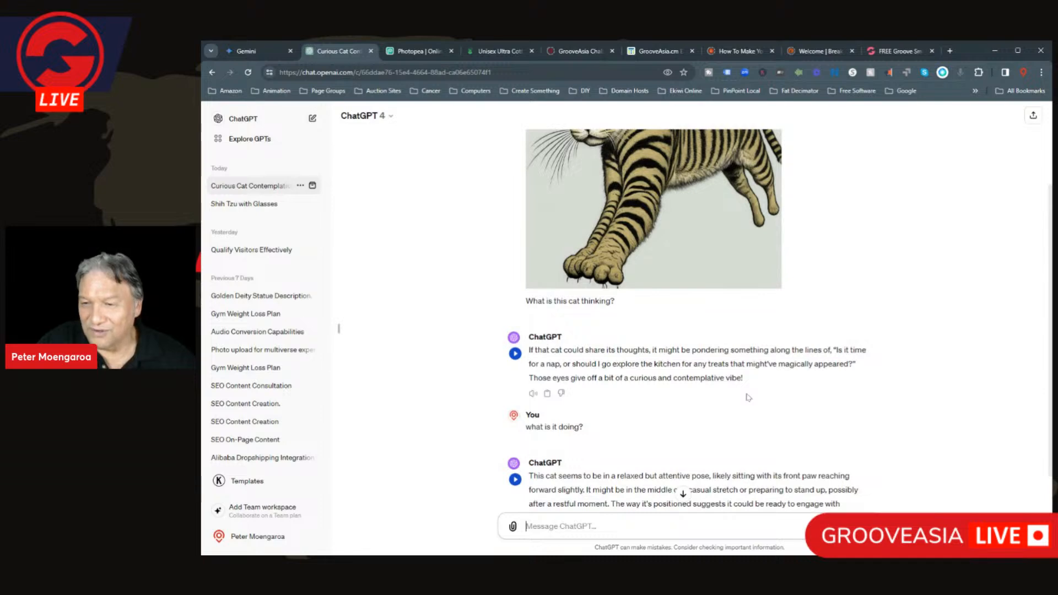
{"action": "scroll", "coordinate": [748, 397], "scroll_direction": "down", "scroll_amount": 1}
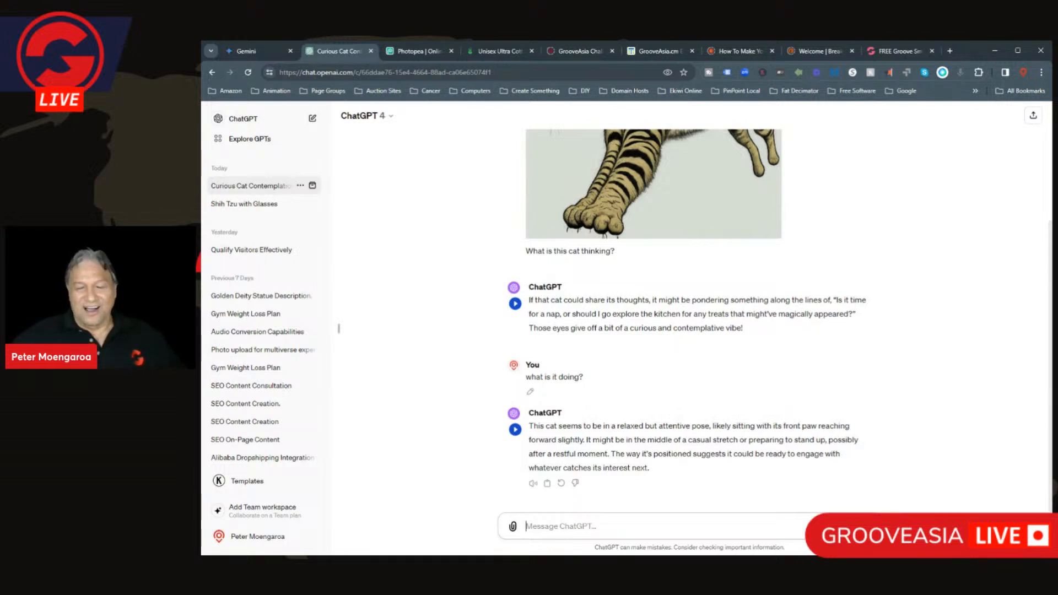
{"action": "scroll", "coordinate": [834, 371], "scroll_direction": "up", "scroll_amount": 3}
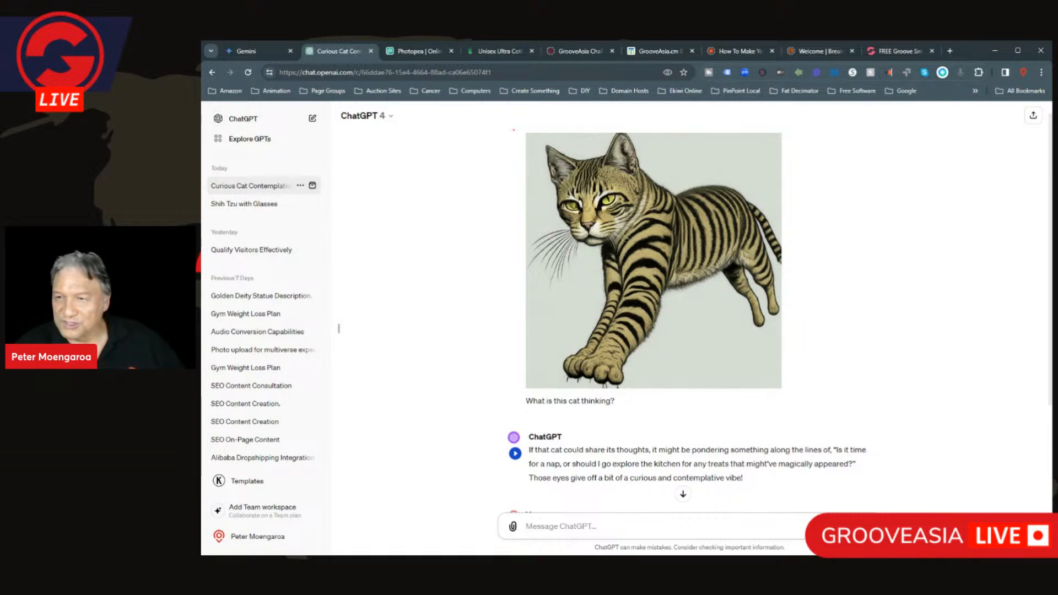
{"action": "scroll", "coordinate": [1003, 400], "scroll_direction": "down", "scroll_amount": 3}
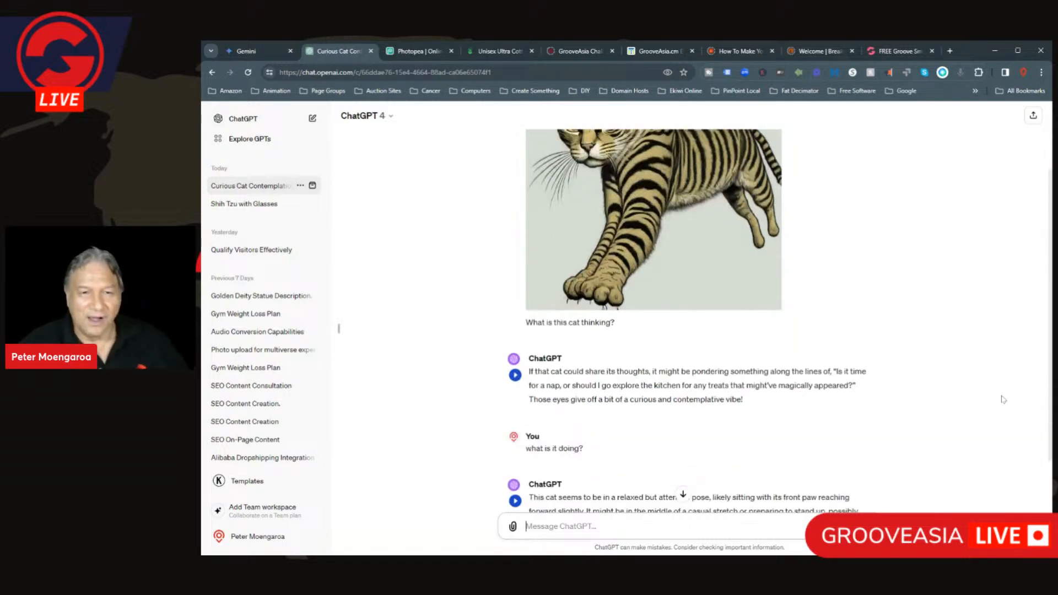
{"action": "scroll", "coordinate": [1004, 400], "scroll_direction": "up", "scroll_amount": 2}
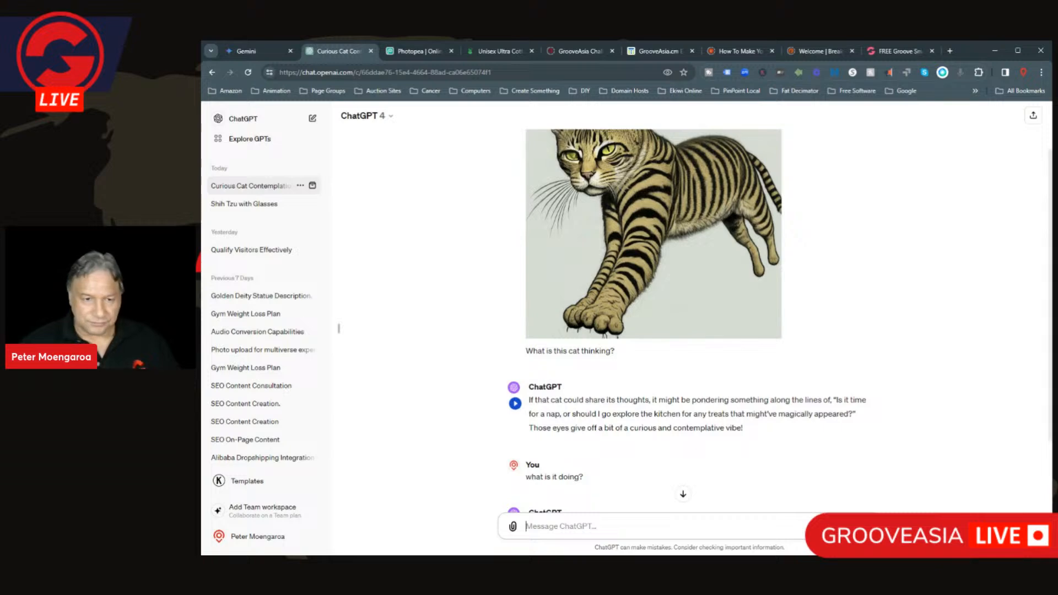
{"action": "scroll", "coordinate": [771, 309], "scroll_direction": "up", "scroll_amount": 1}
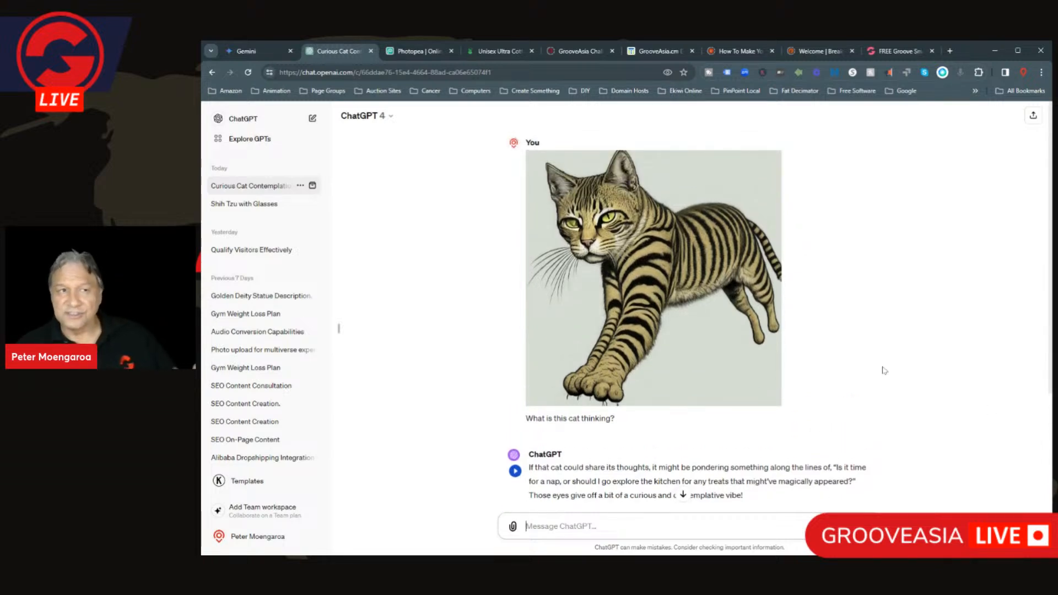
- Check the original stretching cat image in Gemini, then return to ChatGPT and review its picture and description again
{"action": "left_click", "coordinate": [248, 52]}
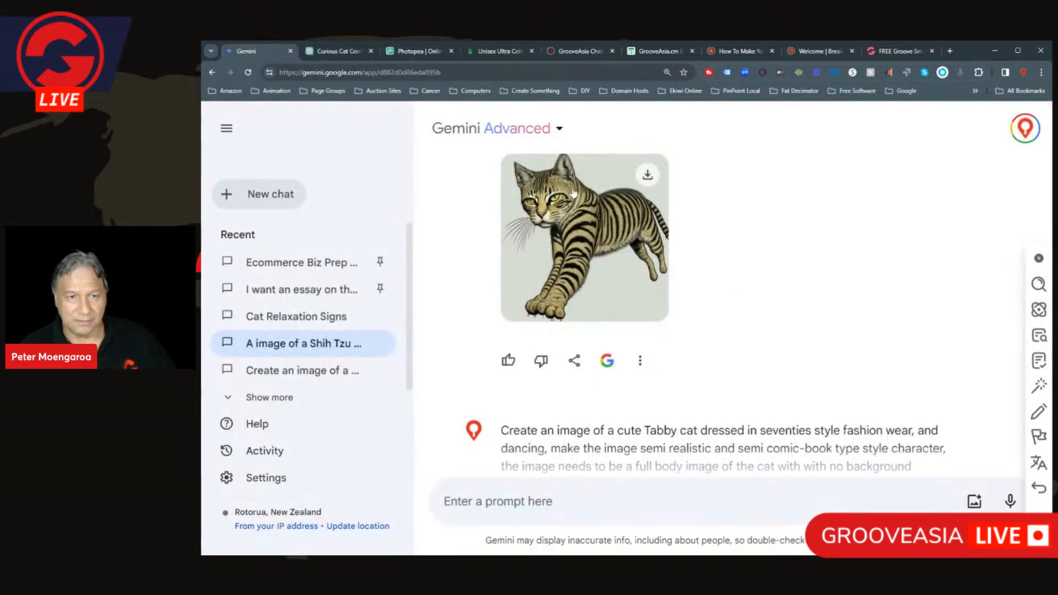
{"action": "left_click", "coordinate": [339, 51]}
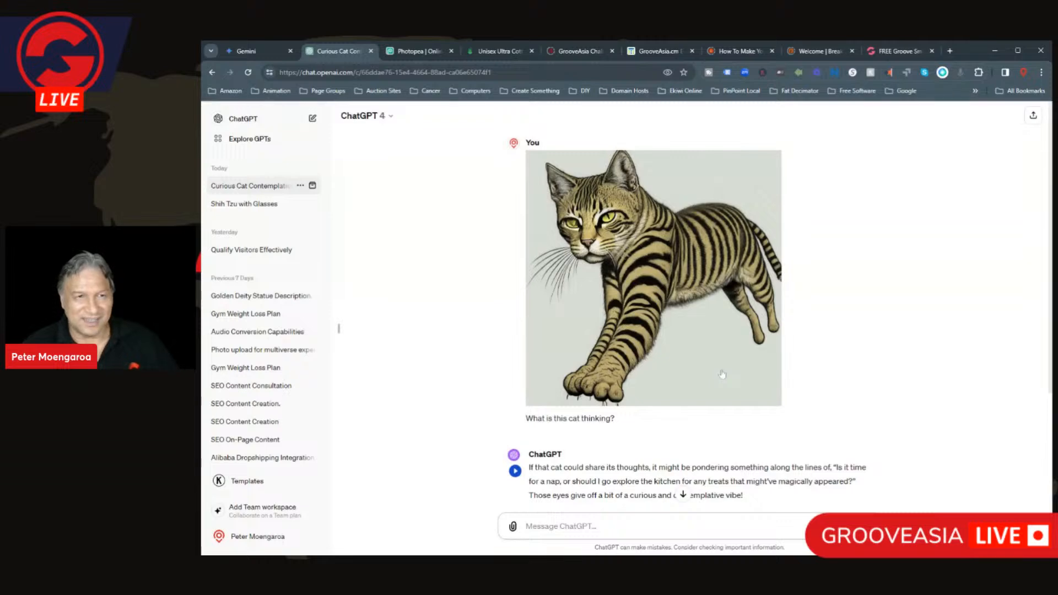
{"action": "scroll", "coordinate": [722, 375], "scroll_direction": "down", "scroll_amount": 1}
{"action": "scroll", "coordinate": [722, 375], "scroll_direction": "up", "scroll_amount": 1}
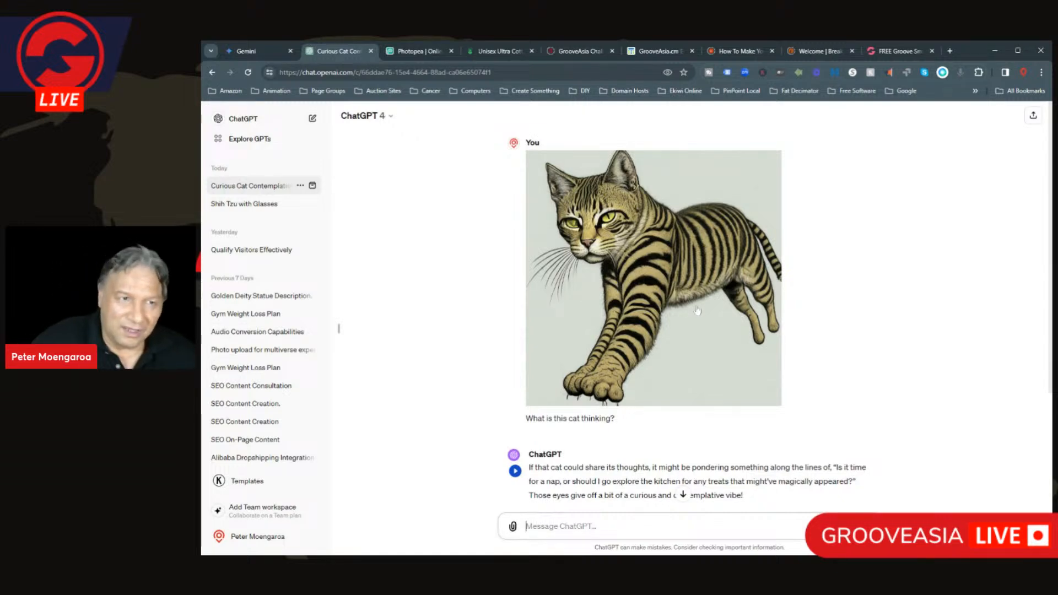
{"action": "scroll", "coordinate": [694, 309], "scroll_direction": "down", "scroll_amount": 3}
{"action": "scroll", "coordinate": [694, 308], "scroll_direction": "up", "scroll_amount": 2}
{"action": "scroll", "coordinate": [703, 315], "scroll_direction": "up", "scroll_amount": 1}
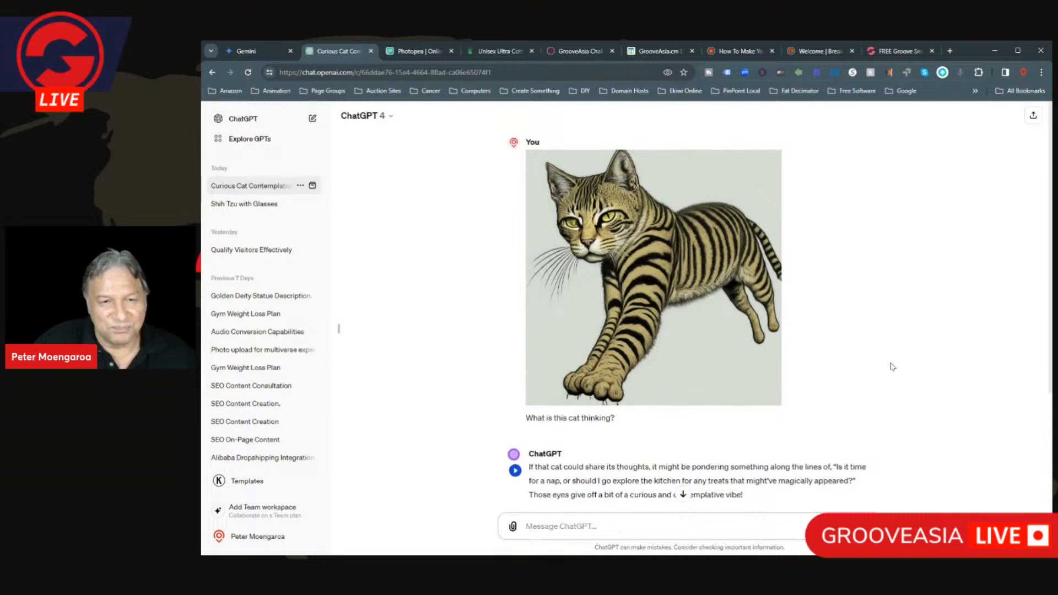
{"action": "scroll", "coordinate": [893, 367], "scroll_direction": "down", "scroll_amount": 2}
{"action": "scroll", "coordinate": [893, 367], "scroll_direction": "up", "scroll_amount": 1}
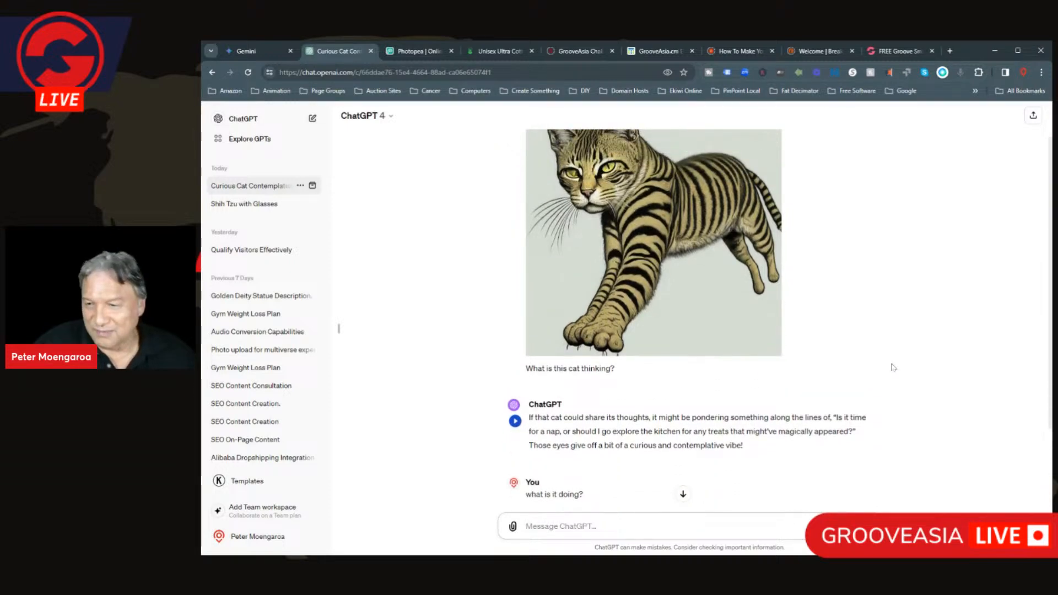
{"action": "scroll", "coordinate": [852, 412], "scroll_direction": "up", "scroll_amount": 1}
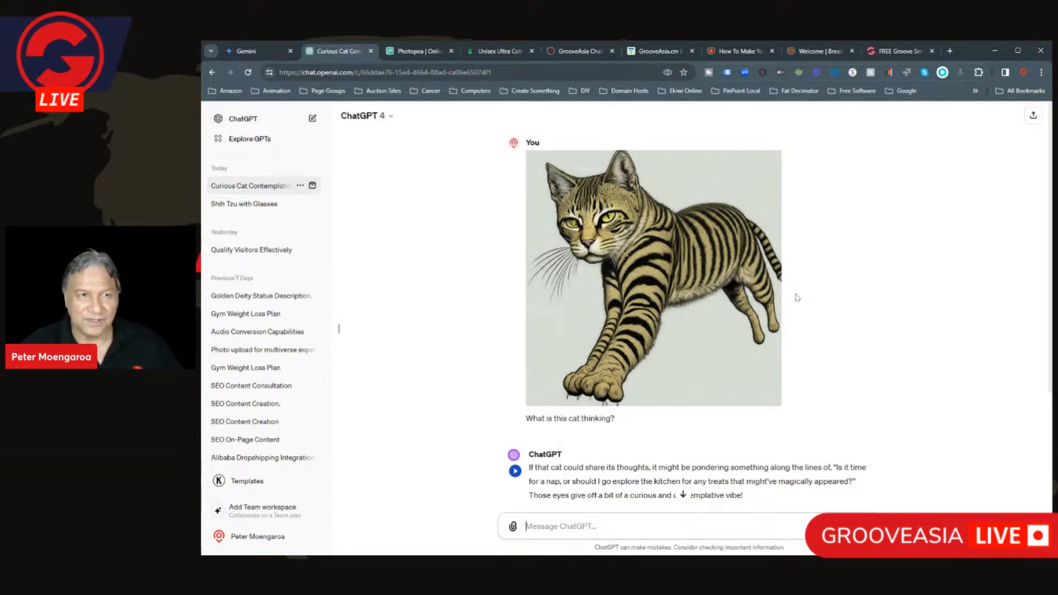
- Open the Gemini-generated stretching cat image in Photopea and remove its pale background with the Magic Eraser
{"action": "left_click", "coordinate": [406, 53]}
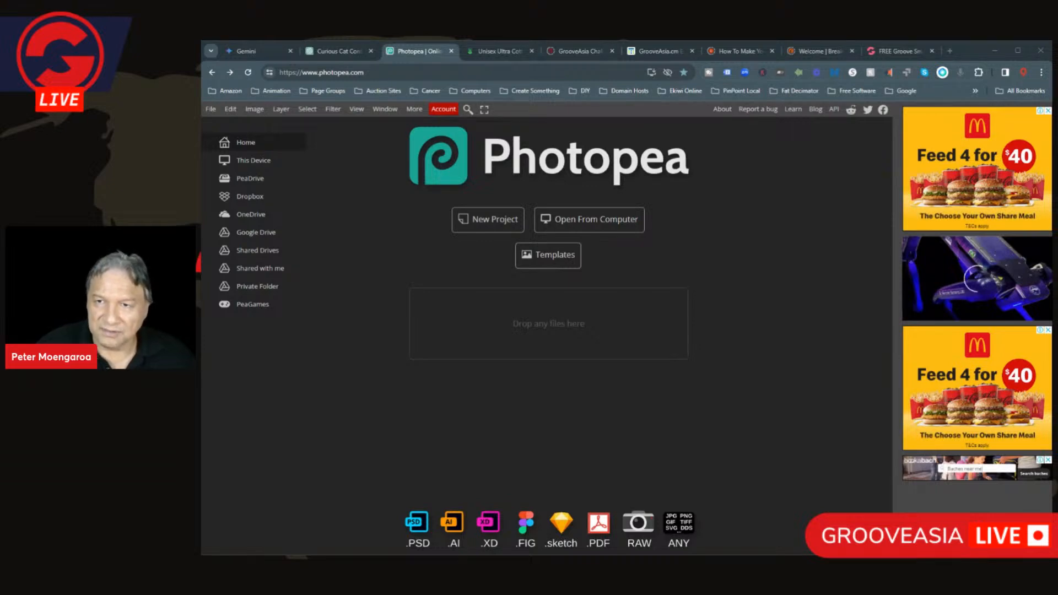
{"action": "left_click", "coordinate": [778, 404]}
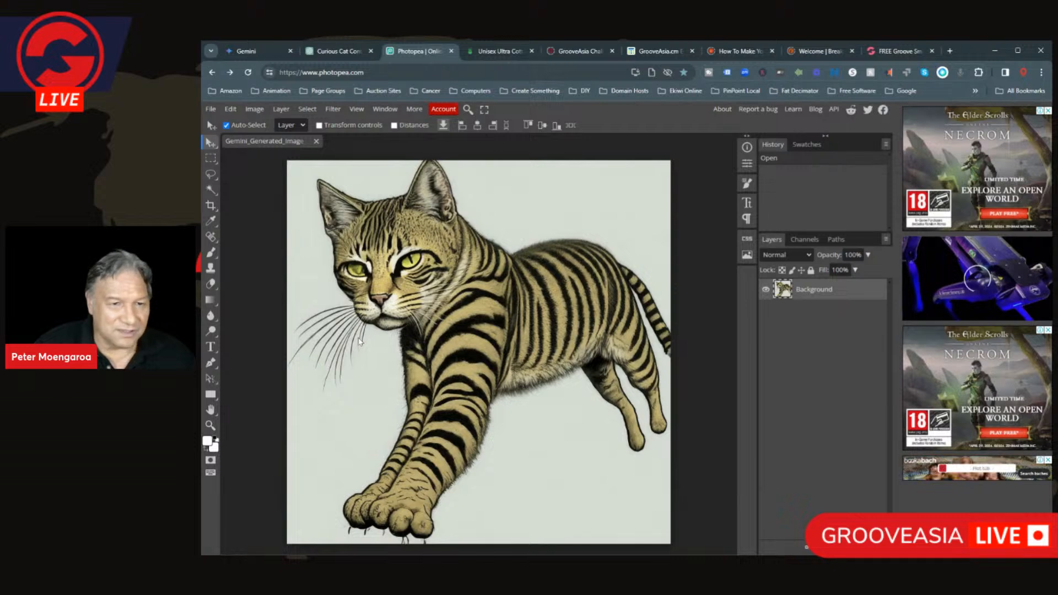
{"action": "left_click", "coordinate": [211, 285]}
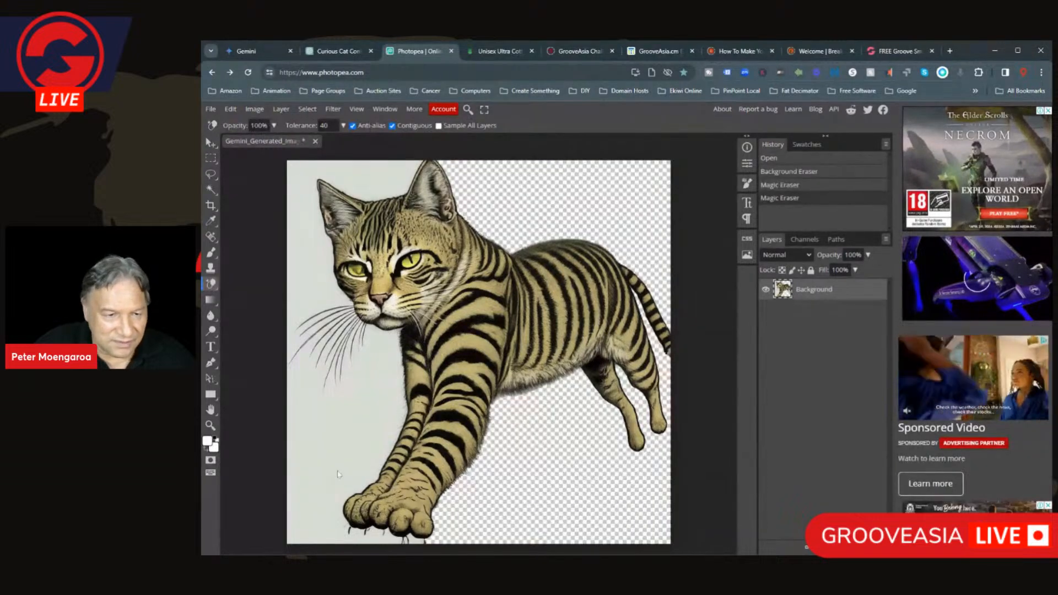
{"action": "left_click", "coordinate": [353, 496]}
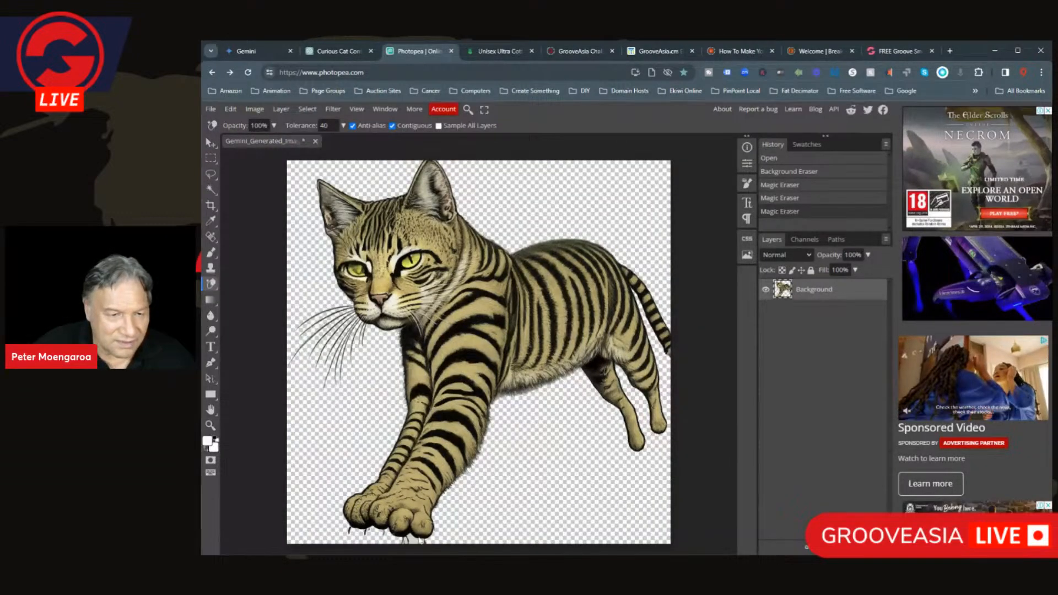
{"action": "left_click", "coordinate": [408, 544]}
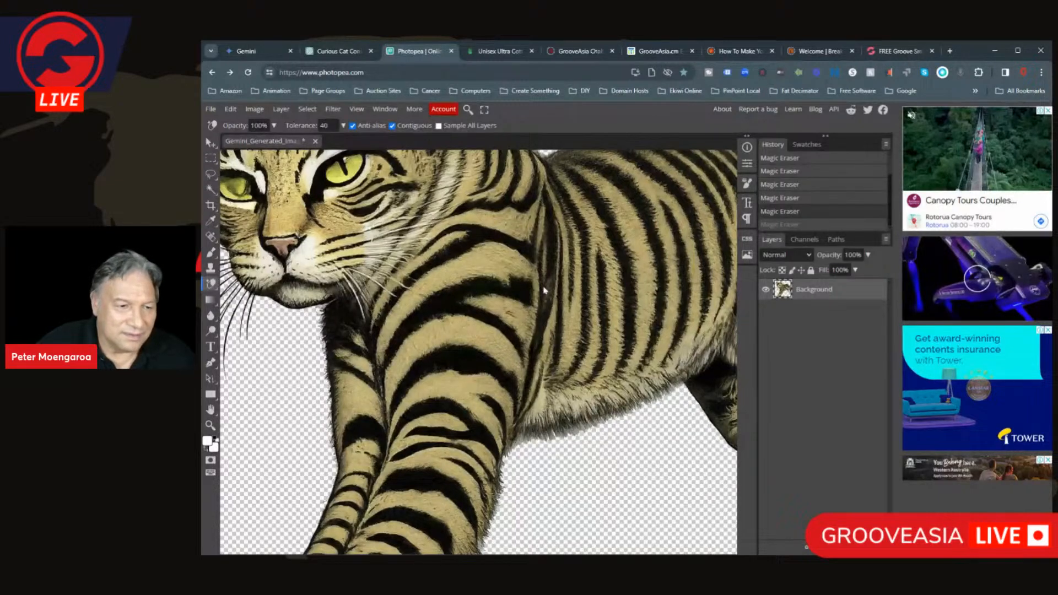
- Clean up the leftover pale patch at the tip of the cat's tail with the Eraser tool
{"action": "scroll", "coordinate": [544, 290], "scroll_direction": "up", "scroll_amount": 2}
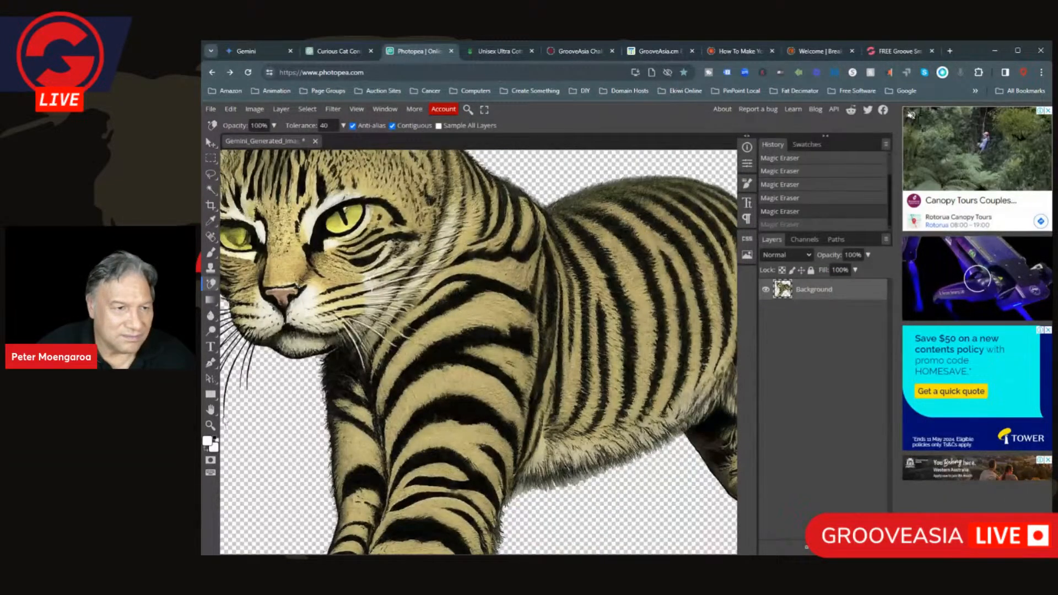
{"action": "left_click", "coordinate": [210, 410]}
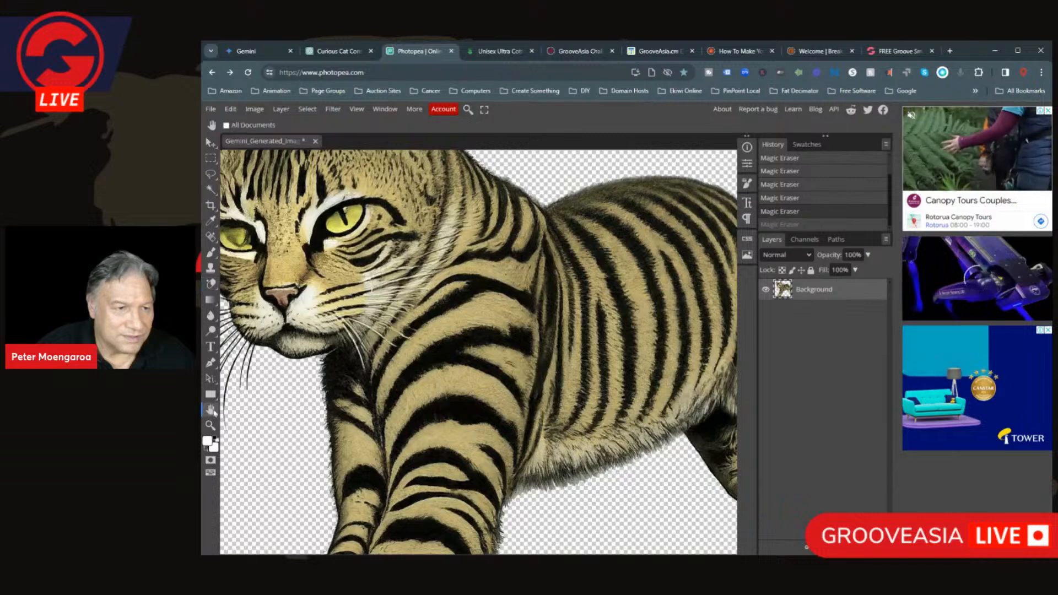
{"action": "left_click_drag", "start_coordinate": [586, 300], "coordinate": [407, 331]}
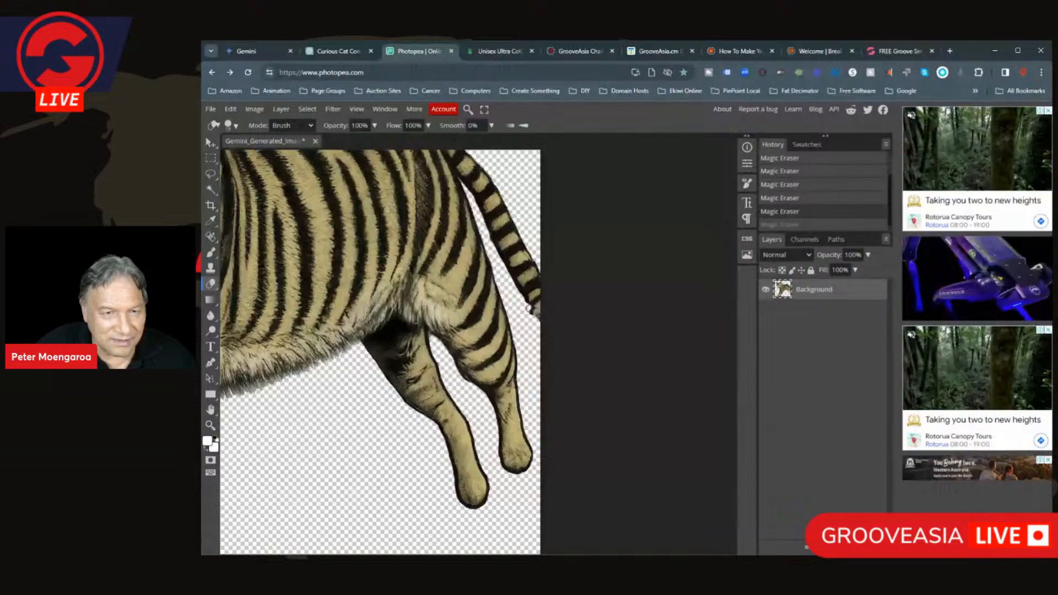
{"action": "left_click", "coordinate": [530, 309]}
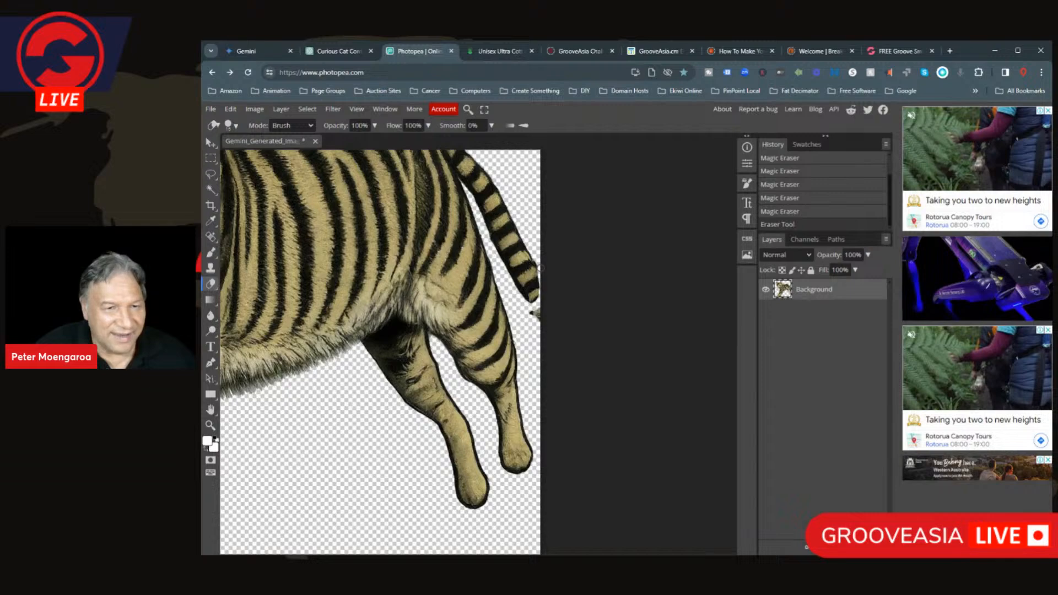
{"action": "scroll", "coordinate": [541, 353], "scroll_direction": "up", "scroll_amount": 2}
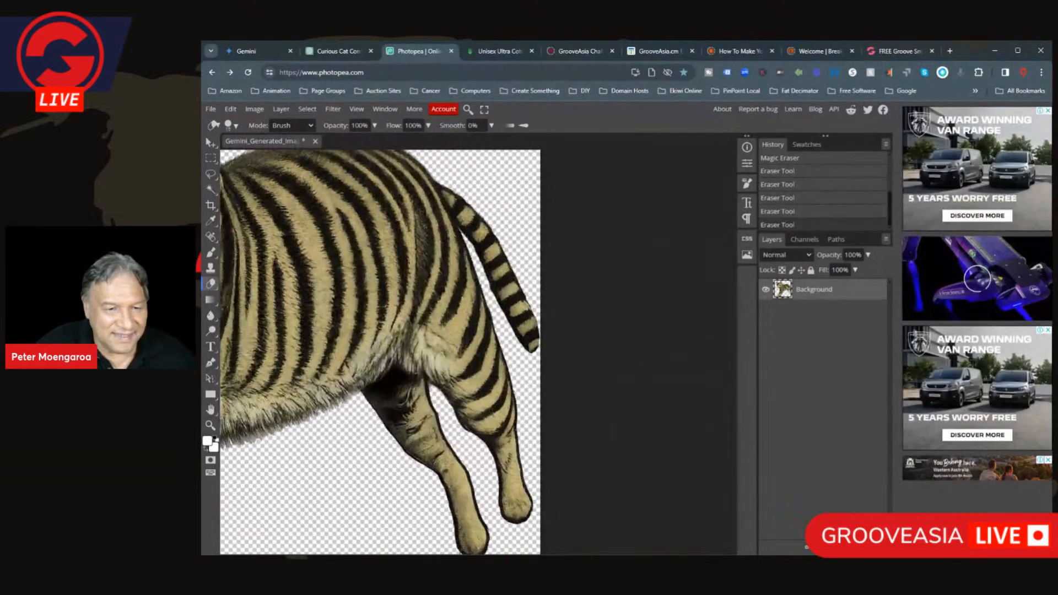
- Activate the Brush tool and set the foreground colour to black (000000) for retouching the cat's face
{"action": "scroll", "coordinate": [515, 501], "scroll_direction": "down", "scroll_amount": 4}
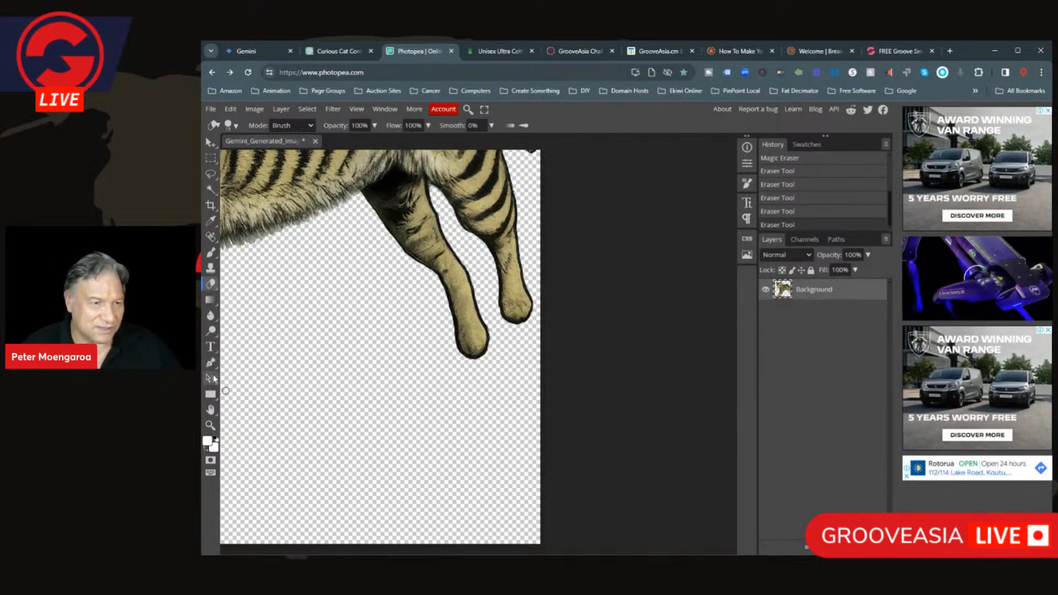
{"action": "left_click", "coordinate": [211, 409]}
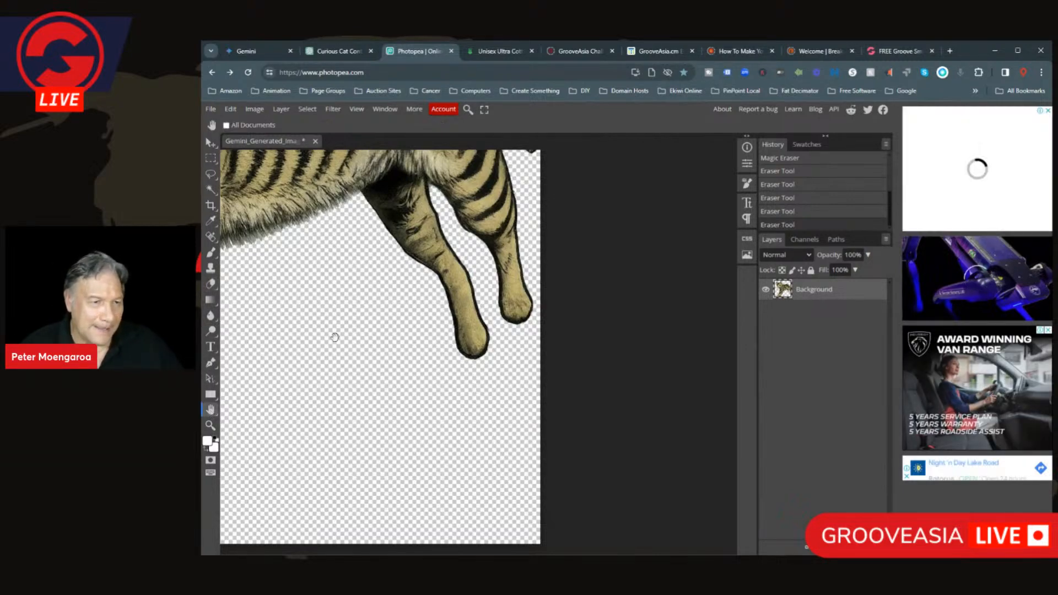
{"action": "left_click_drag", "start_coordinate": [347, 337], "coordinate": [745, 469]}
{"action": "left_click_drag", "start_coordinate": [399, 257], "coordinate": [452, 376]}
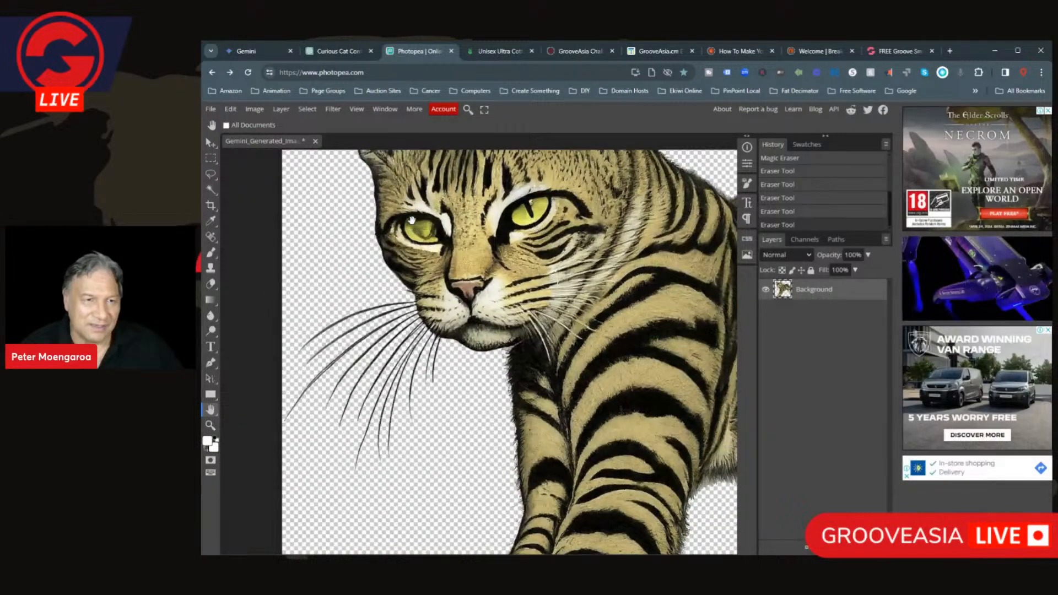
{"action": "left_click_drag", "start_coordinate": [623, 341], "coordinate": [610, 383]}
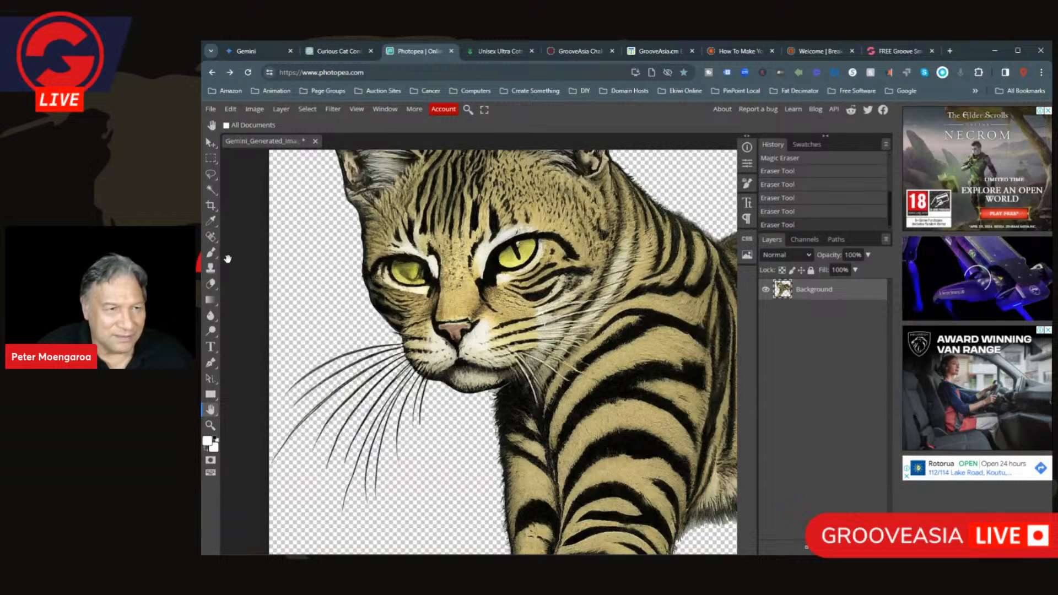
{"action": "left_click", "coordinate": [211, 253]}
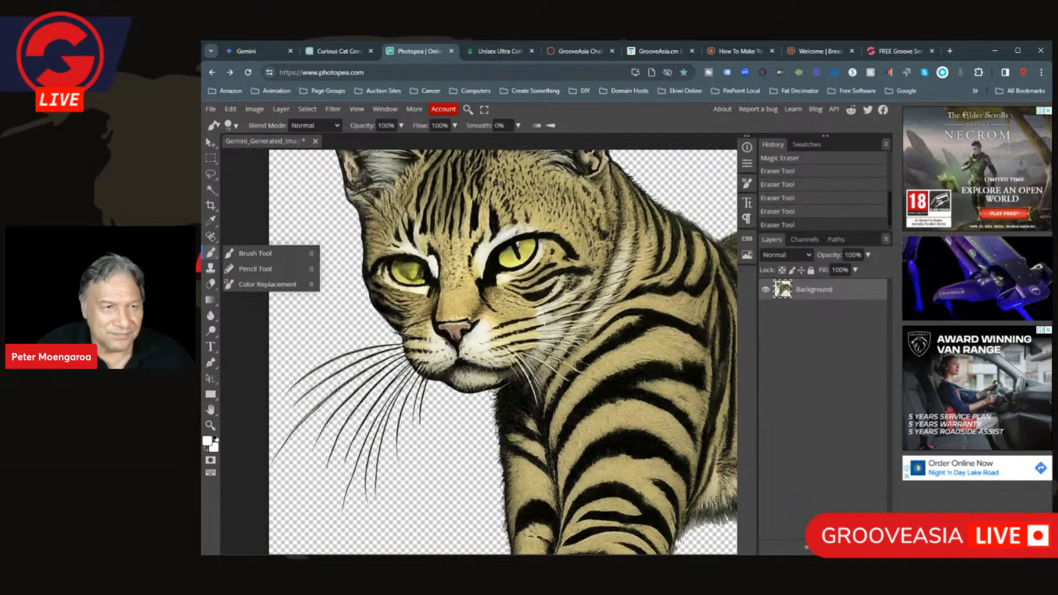
{"action": "left_click", "coordinate": [257, 253]}
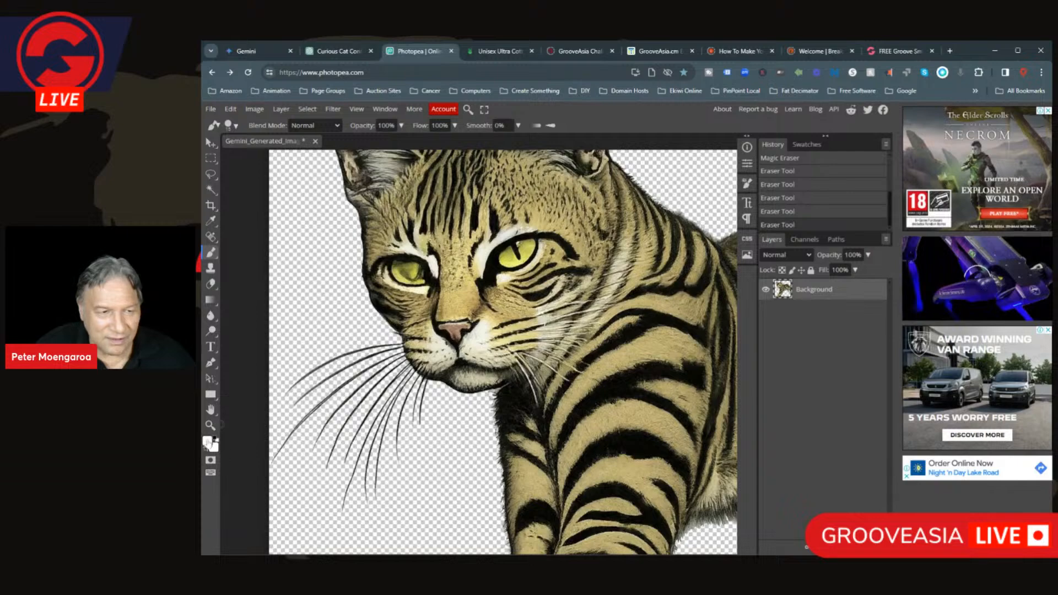
{"action": "left_click", "coordinate": [209, 442]}
{"action": "left_click", "coordinate": [283, 327]}
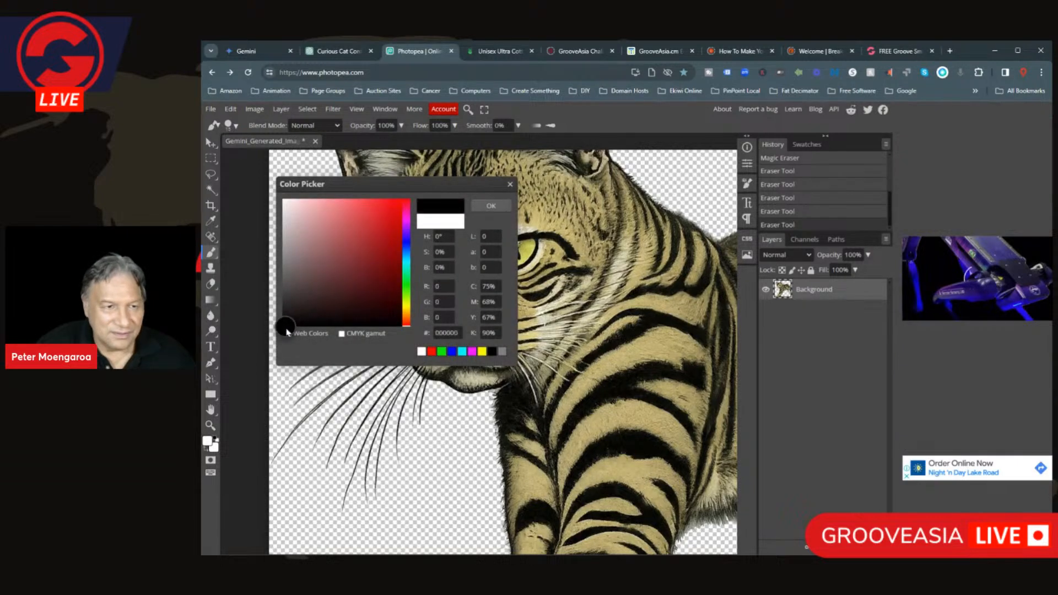
{"action": "key", "text": "Return"}
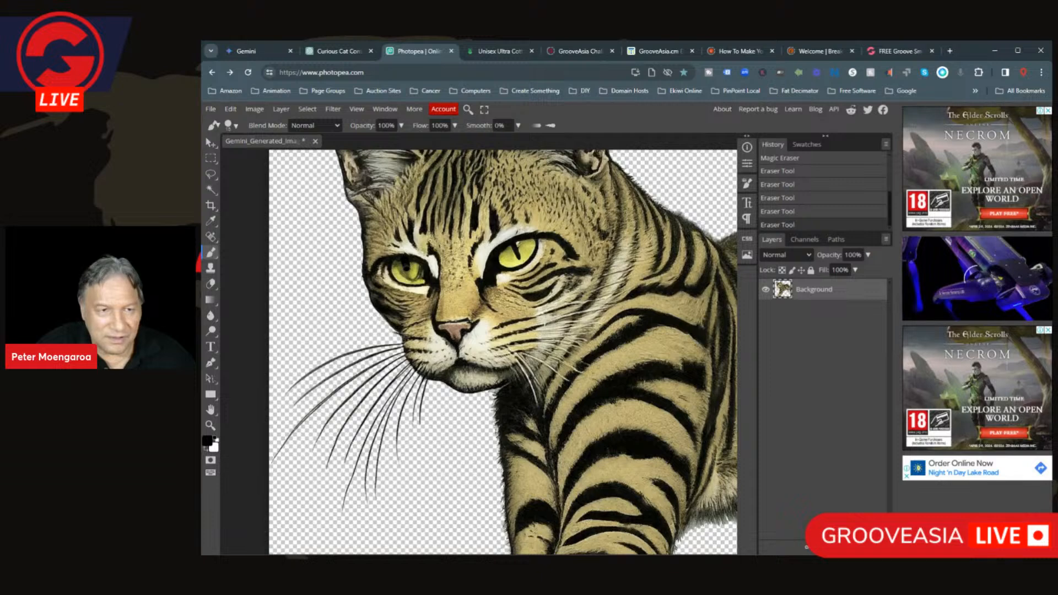
- Darken the pupil of the cat's right eye with black brush dabs, reducing the brush size to 2 px
{"action": "left_click", "coordinate": [407, 266]}
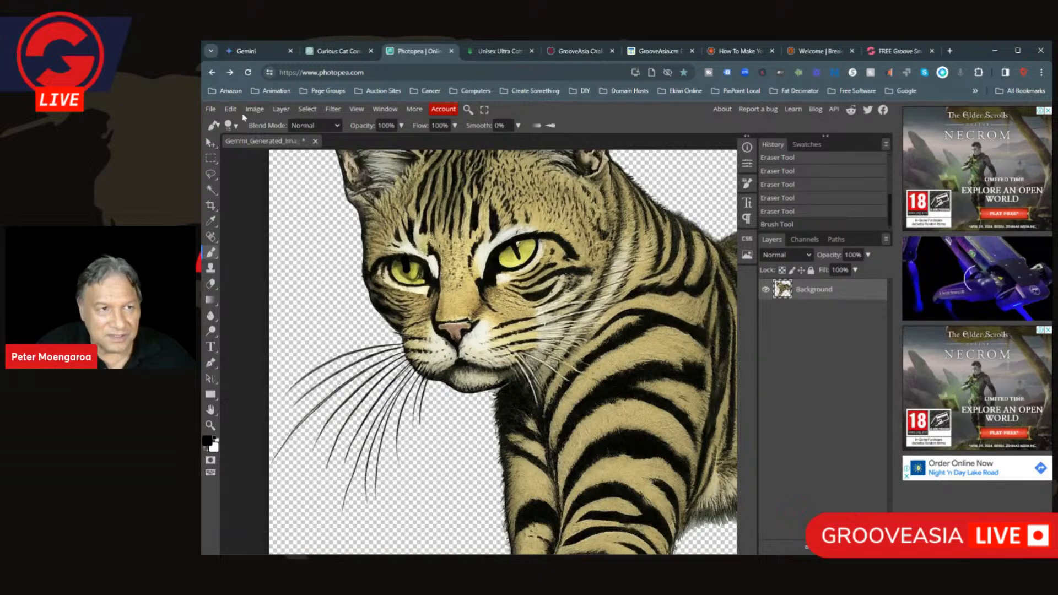
{"action": "left_click", "coordinate": [232, 128]}
{"action": "left_click_drag", "start_coordinate": [298, 154], "coordinate": [286, 157]}
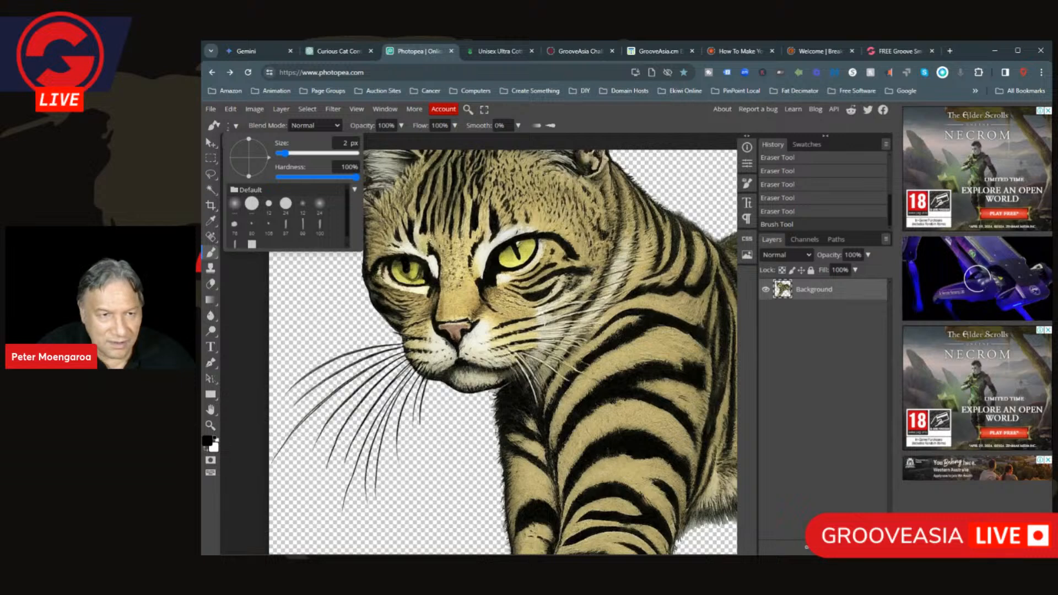
{"action": "left_click", "coordinate": [408, 268]}
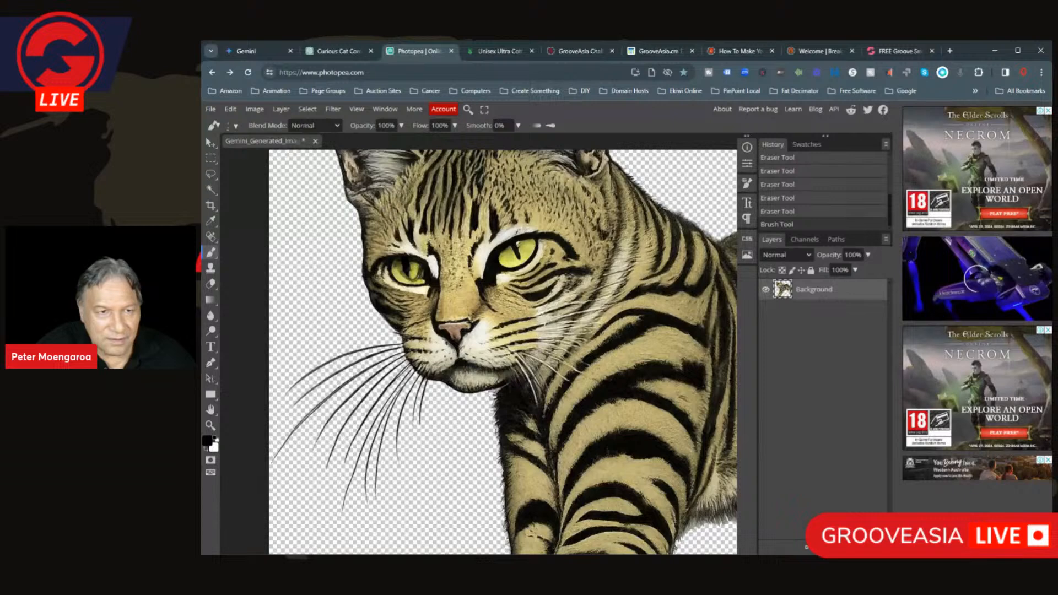
{"action": "left_click", "coordinate": [665, 279]}
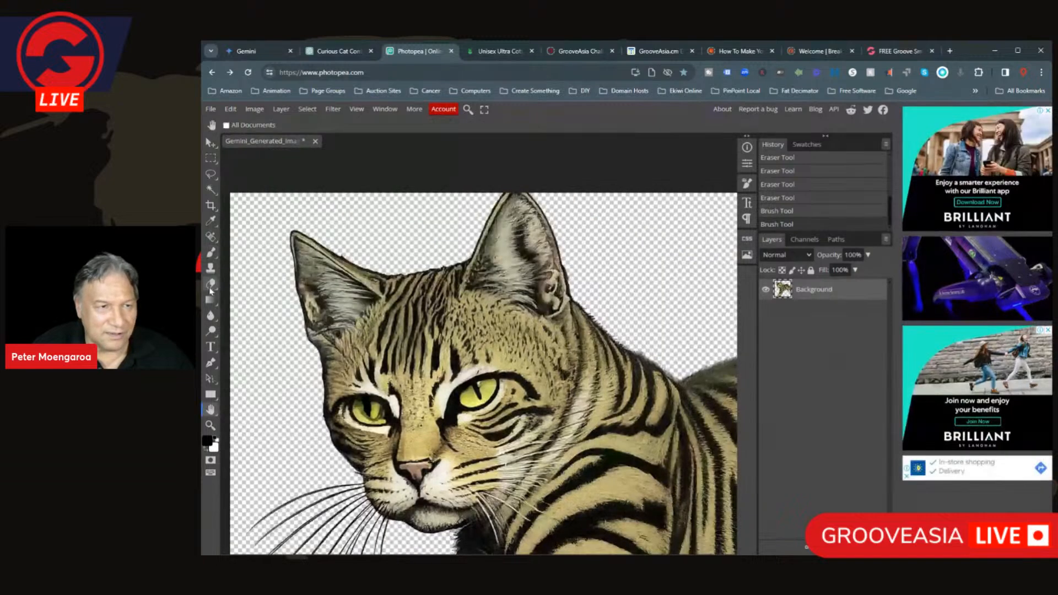
- Round off the flat tip of the cat's taller ear with the Eraser and touch up its outer edge with the black Brush
{"action": "left_click", "coordinate": [211, 284]}
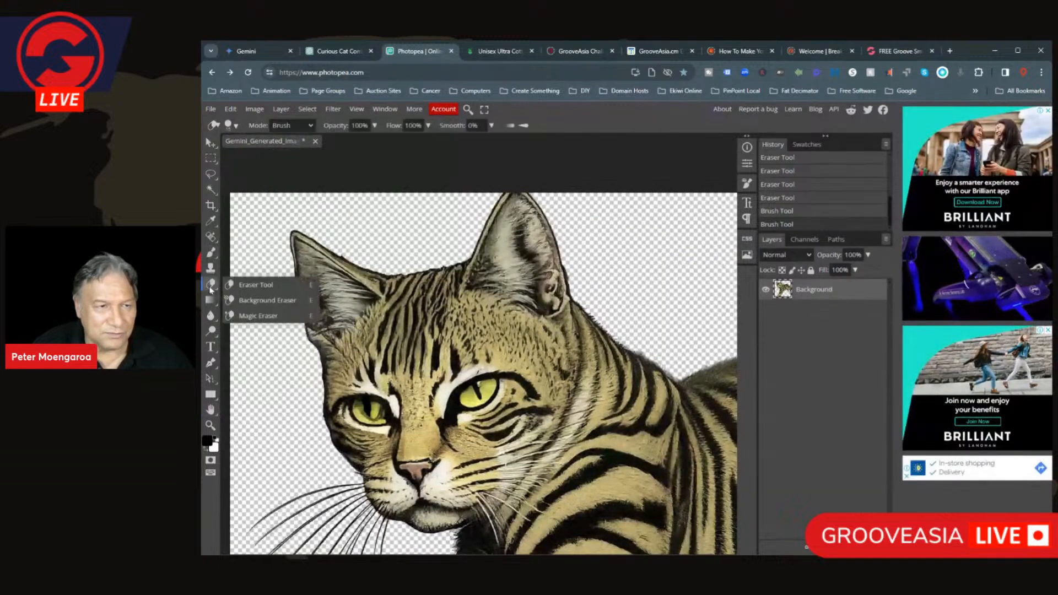
{"action": "left_click", "coordinate": [247, 289]}
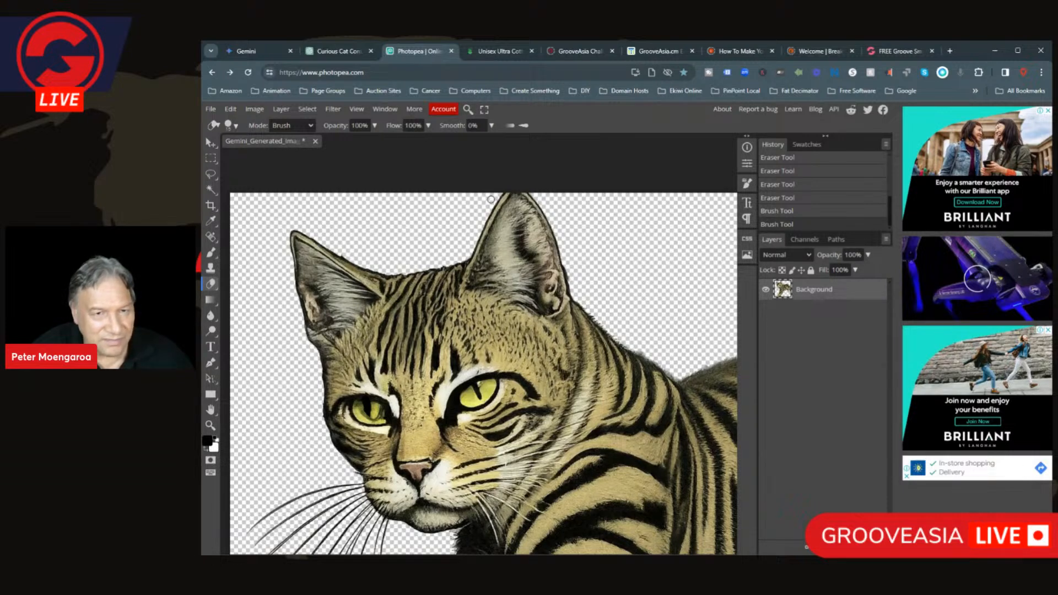
{"action": "left_click_drag", "start_coordinate": [491, 199], "coordinate": [517, 189]}
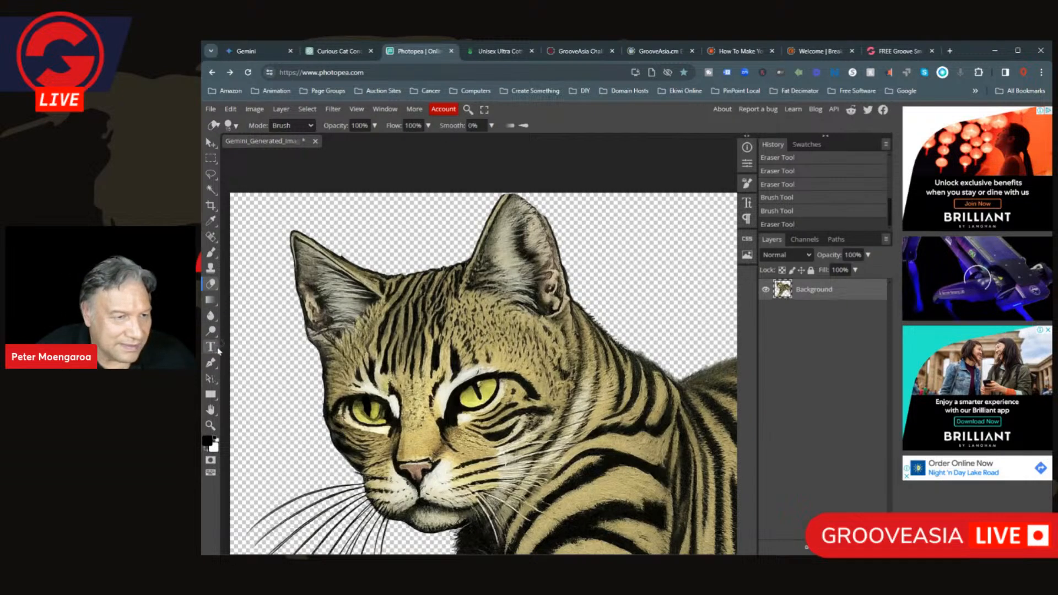
{"action": "left_click", "coordinate": [210, 254]}
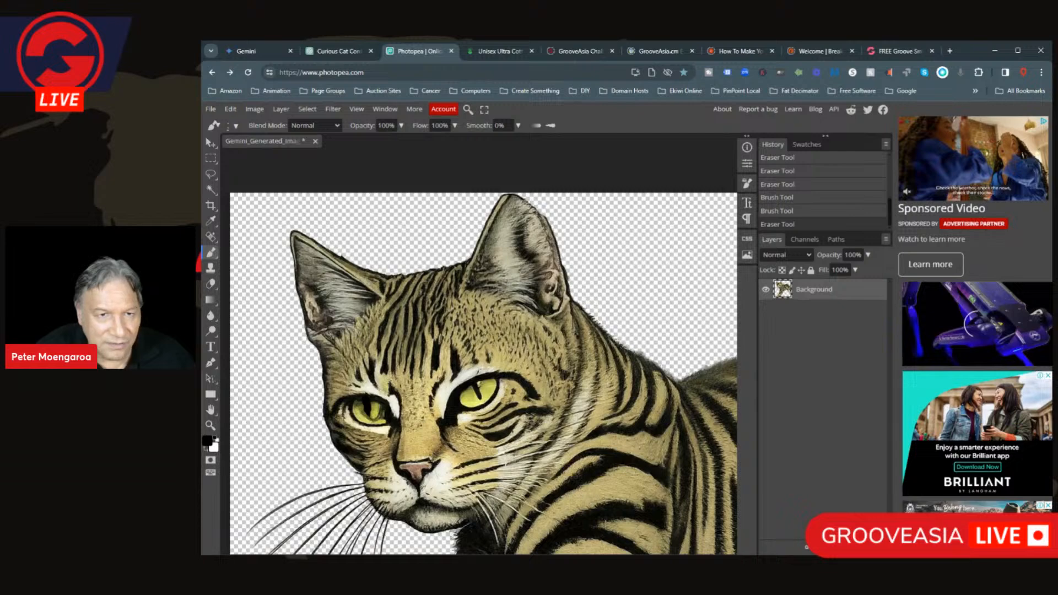
{"action": "left_click_drag", "start_coordinate": [533, 205], "coordinate": [551, 226]}
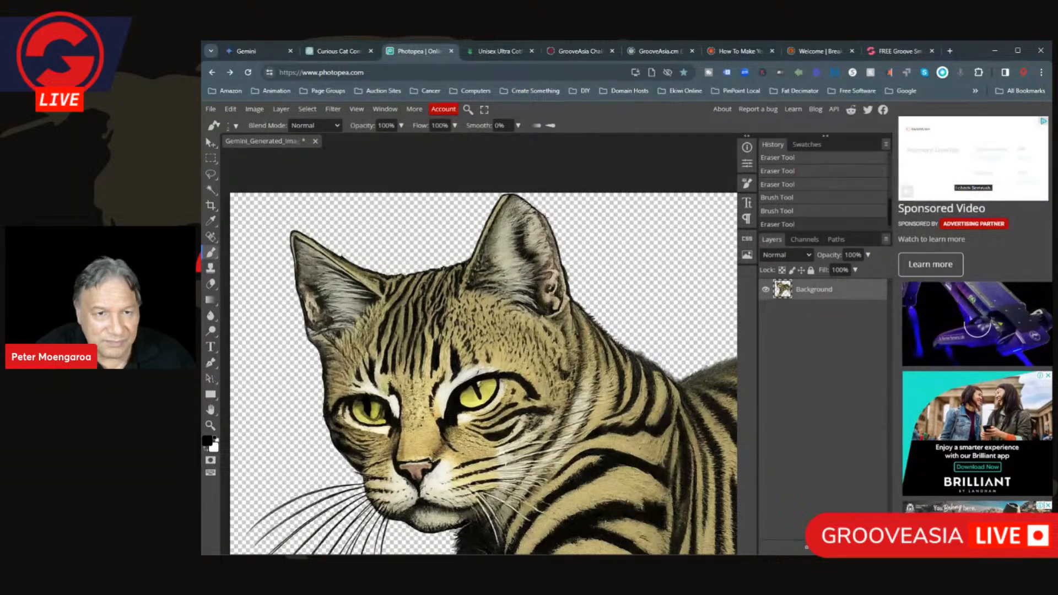
- Extend the canvas above and below the cat into a portrait format with the Crop tool, keeping the full image width
{"action": "scroll", "coordinate": [578, 230], "scroll_direction": "down", "scroll_amount": 10}
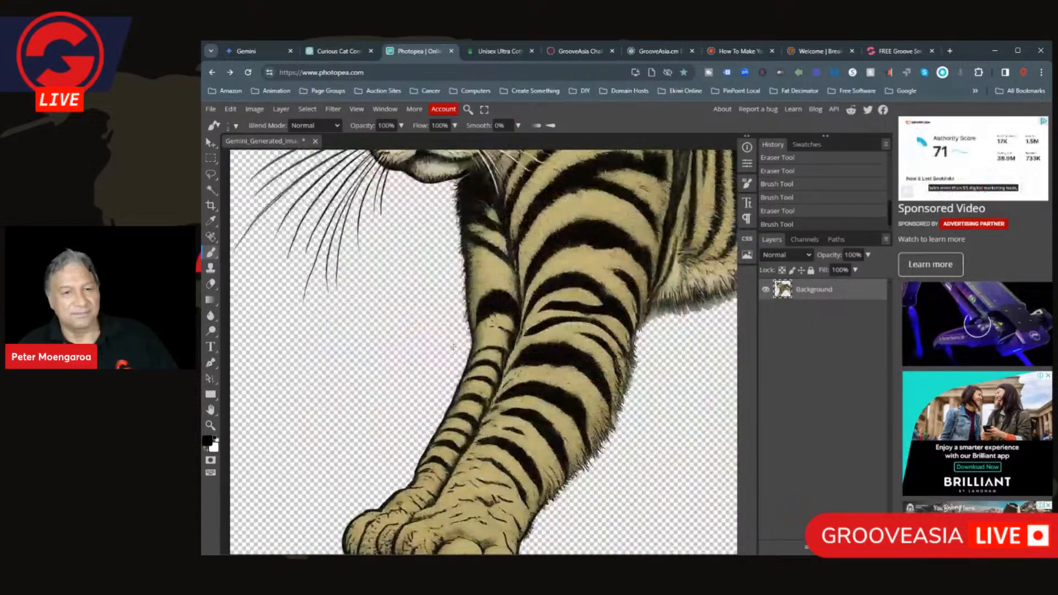
{"action": "scroll", "coordinate": [458, 342], "scroll_direction": "up", "scroll_amount": 10}
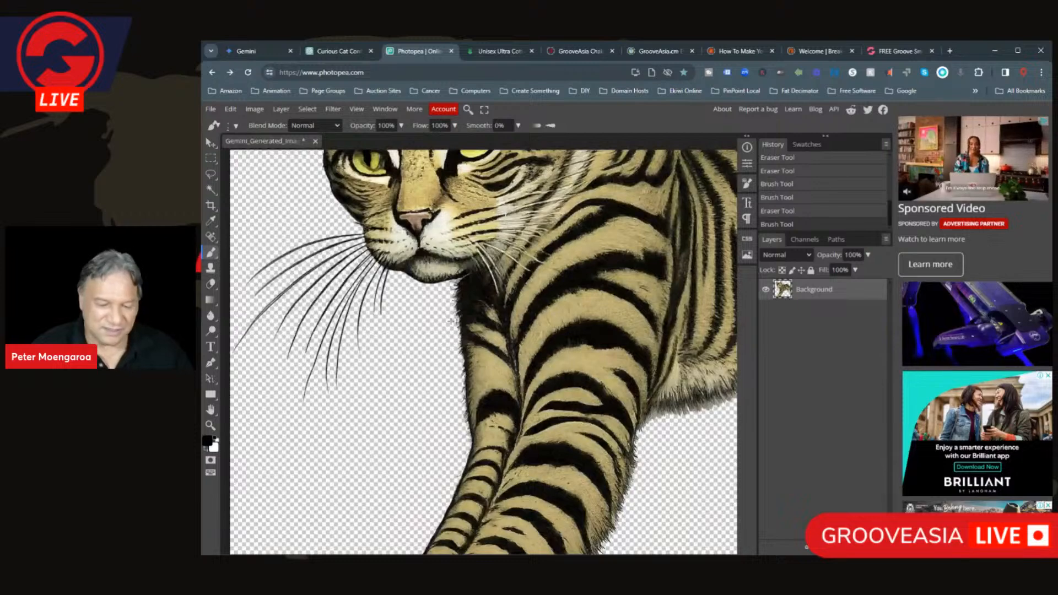
{"action": "scroll", "coordinate": [451, 321], "scroll_direction": "down", "scroll_amount": 3}
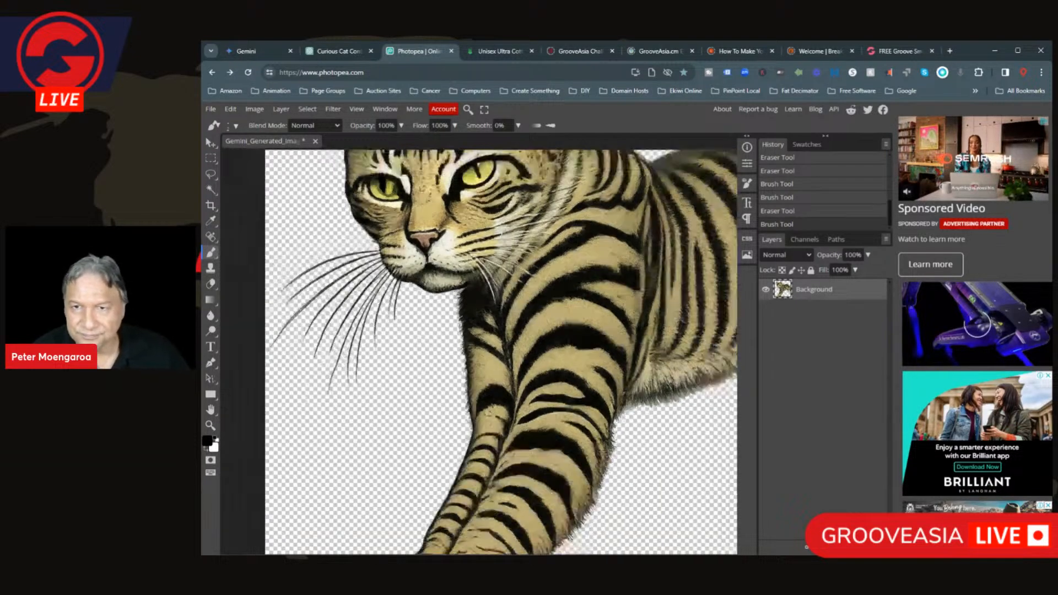
{"action": "scroll", "coordinate": [480, 375], "scroll_direction": "down", "scroll_amount": 1}
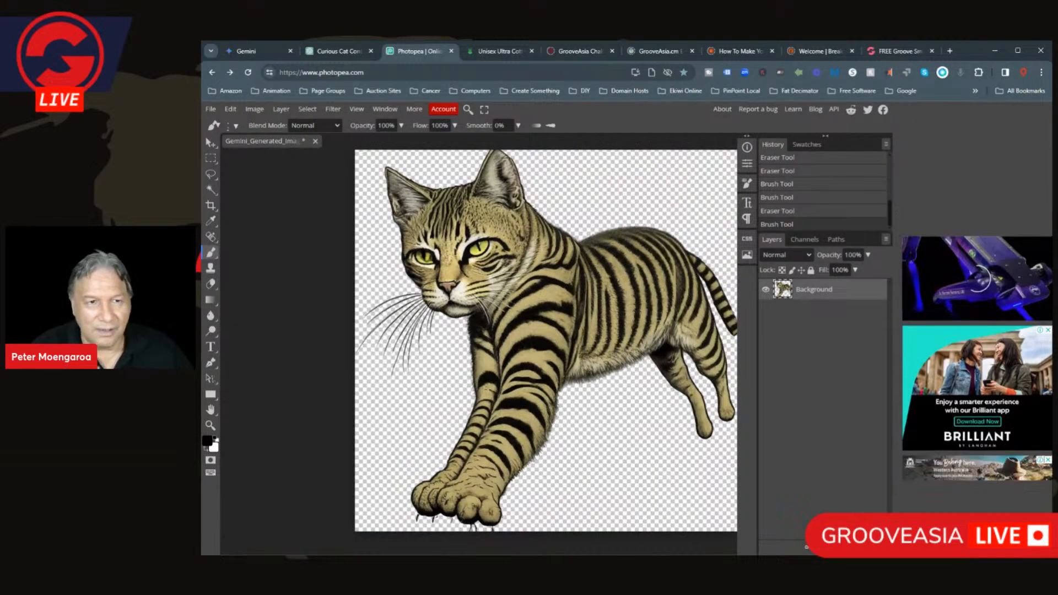
{"action": "scroll", "coordinate": [480, 351], "scroll_direction": "down", "scroll_amount": 1}
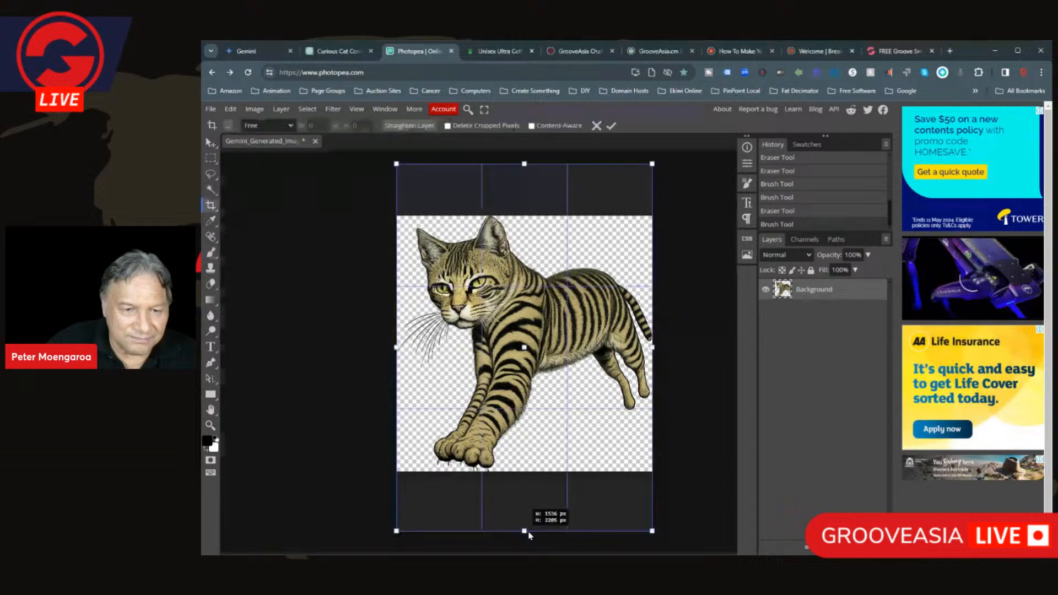
{"action": "left_click_drag", "start_coordinate": [528, 534], "coordinate": [528, 542]}
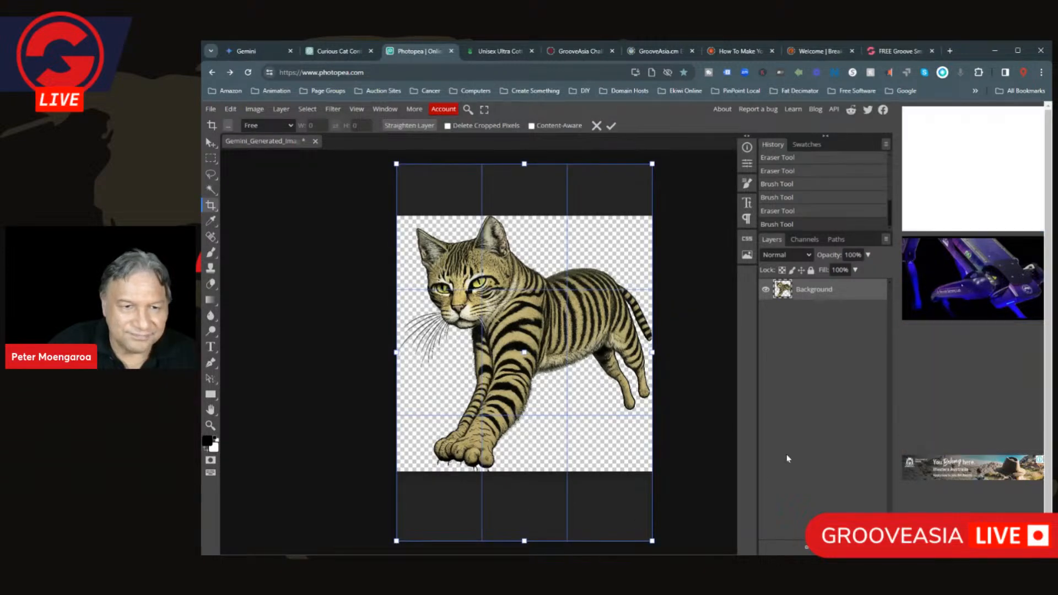
{"action": "left_click", "coordinate": [611, 127]}
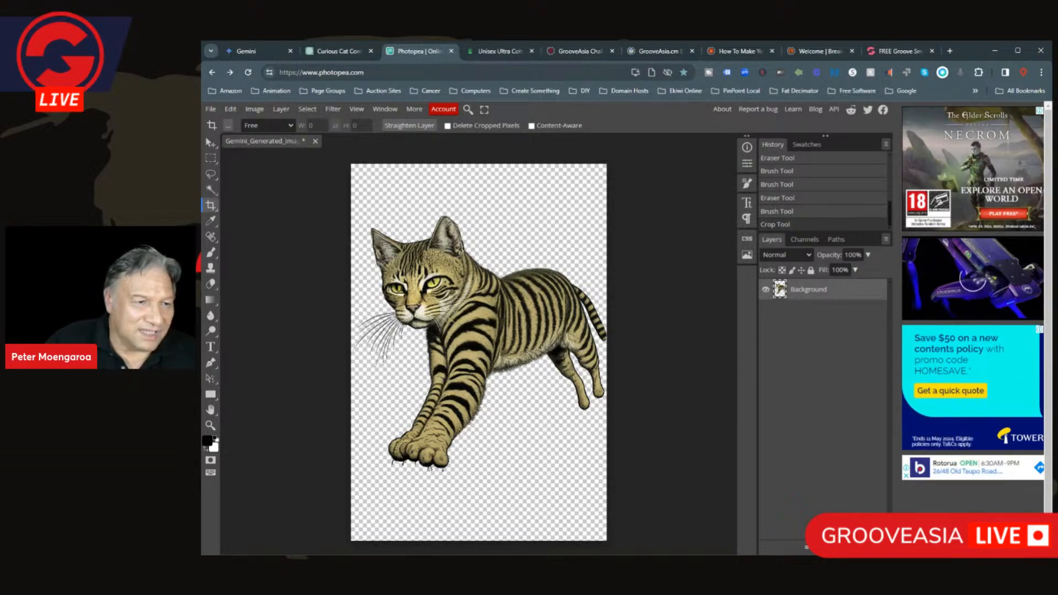
- Add the text PRUFECT just below the cat's front paws with the Type tool
{"action": "left_click", "coordinate": [211, 347]}
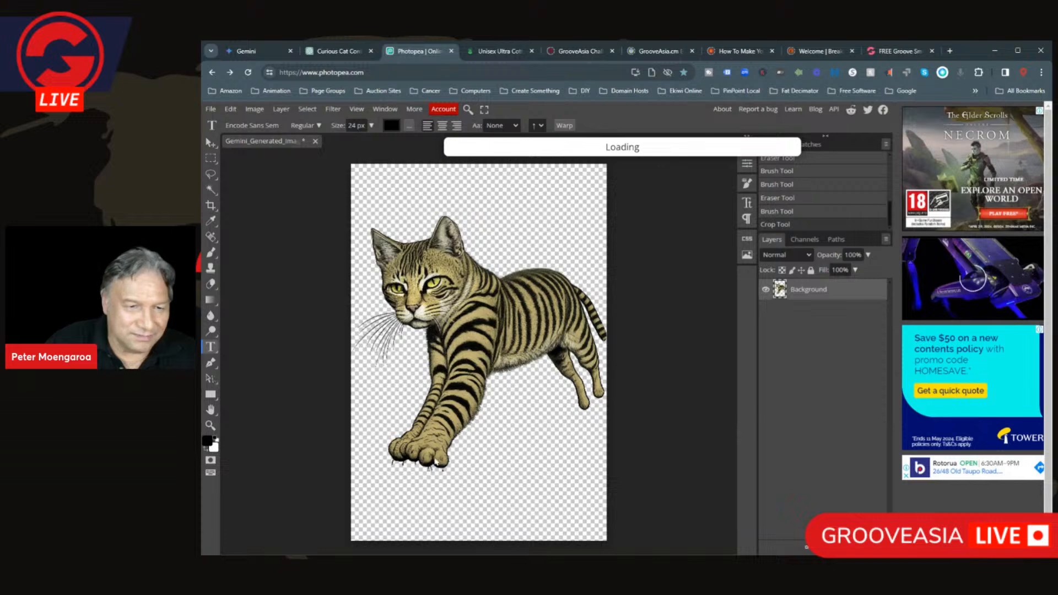
{"action": "left_click", "coordinate": [402, 483]}
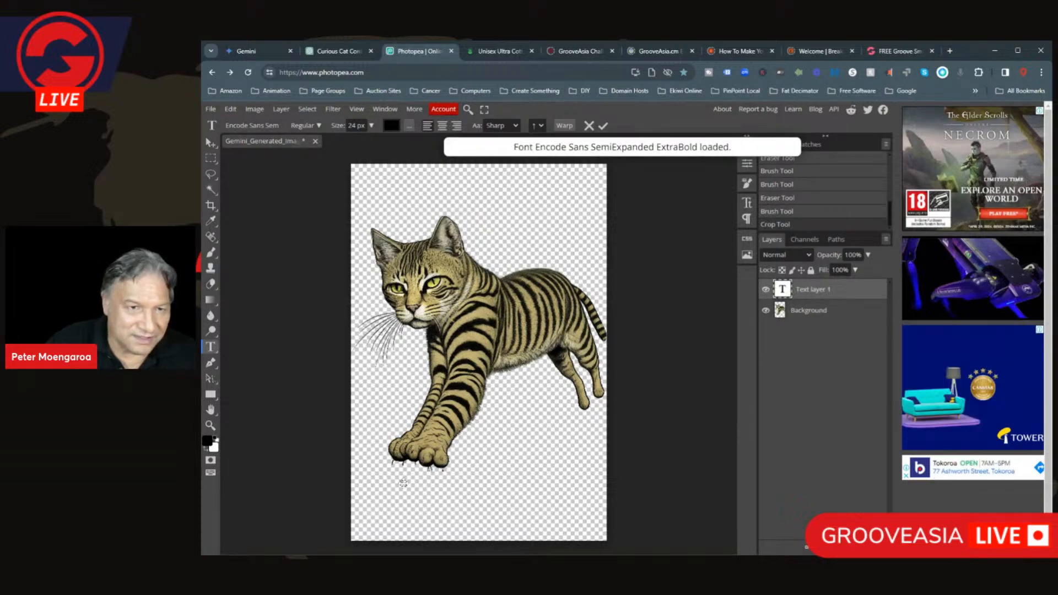
{"action": "left_click", "coordinate": [816, 311]}
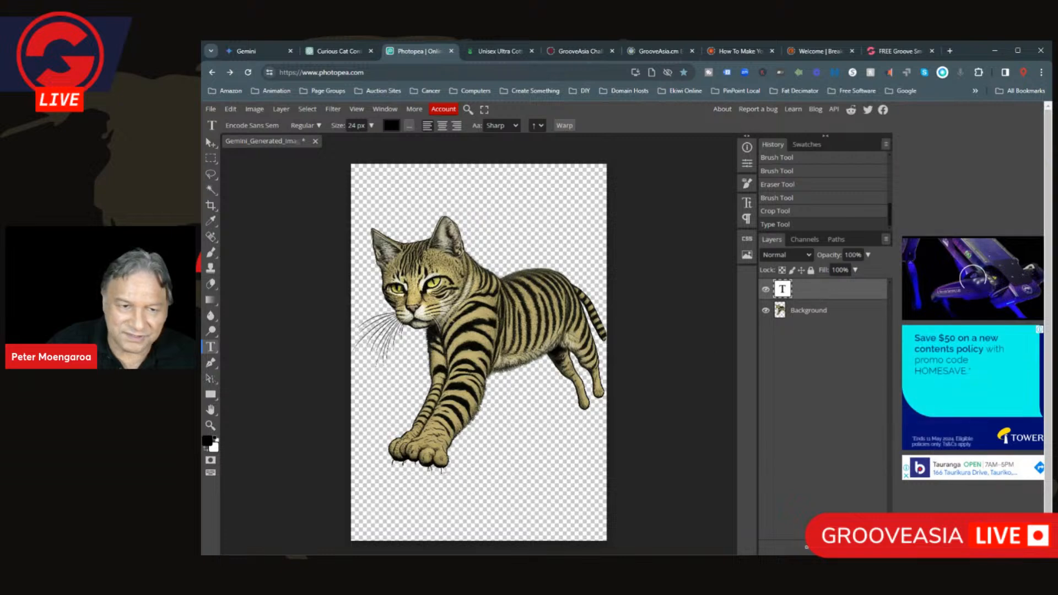
{"action": "left_click", "coordinate": [422, 484]}
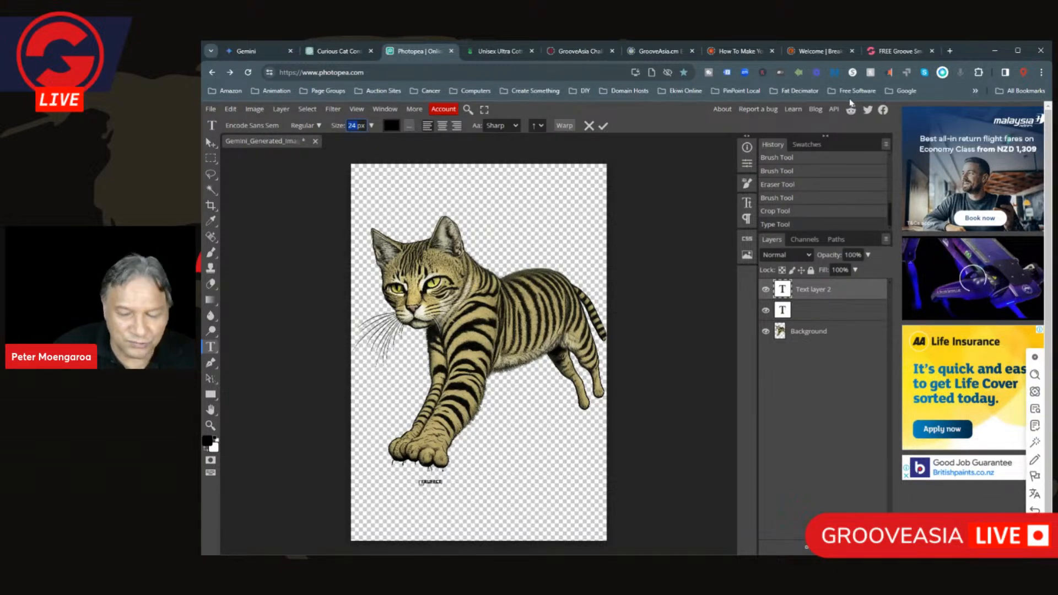
- Set the font size of the whole PRUFECT text to 180 px
{"action": "type", "text": "200"}
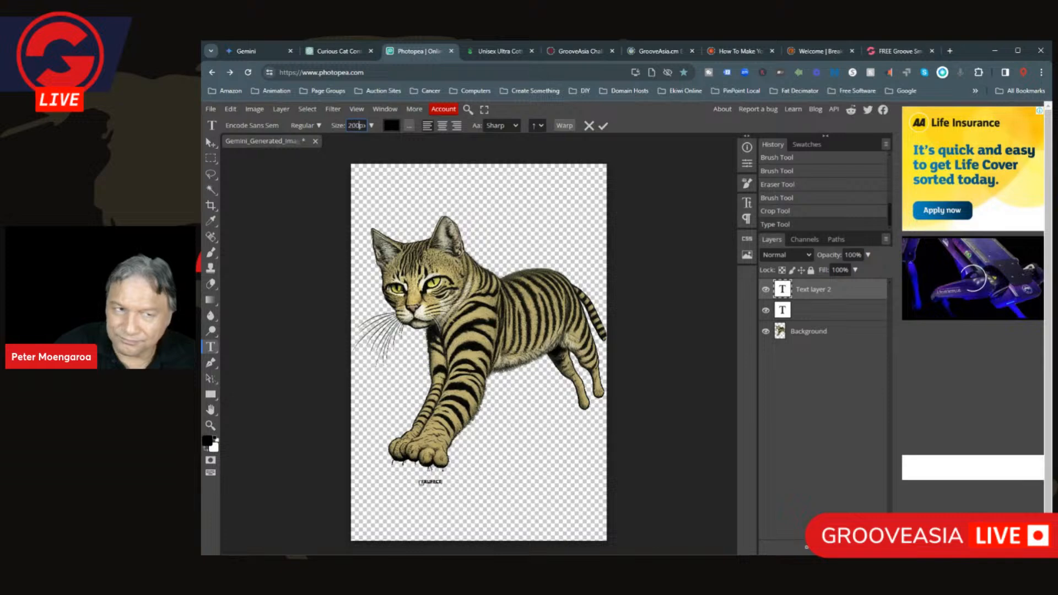
{"action": "key", "text": "BackSpace"}
{"action": "key", "text": "BackSpace"}
{"action": "key", "text": "BackSpace"}
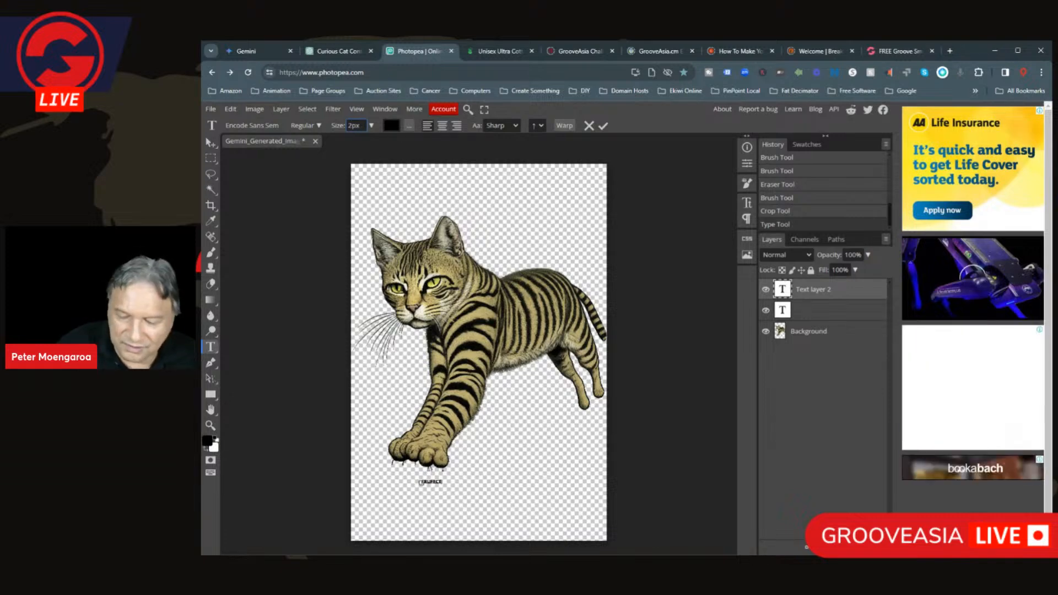
{"action": "type", "text": "1"}
{"action": "type", "text": "90"}
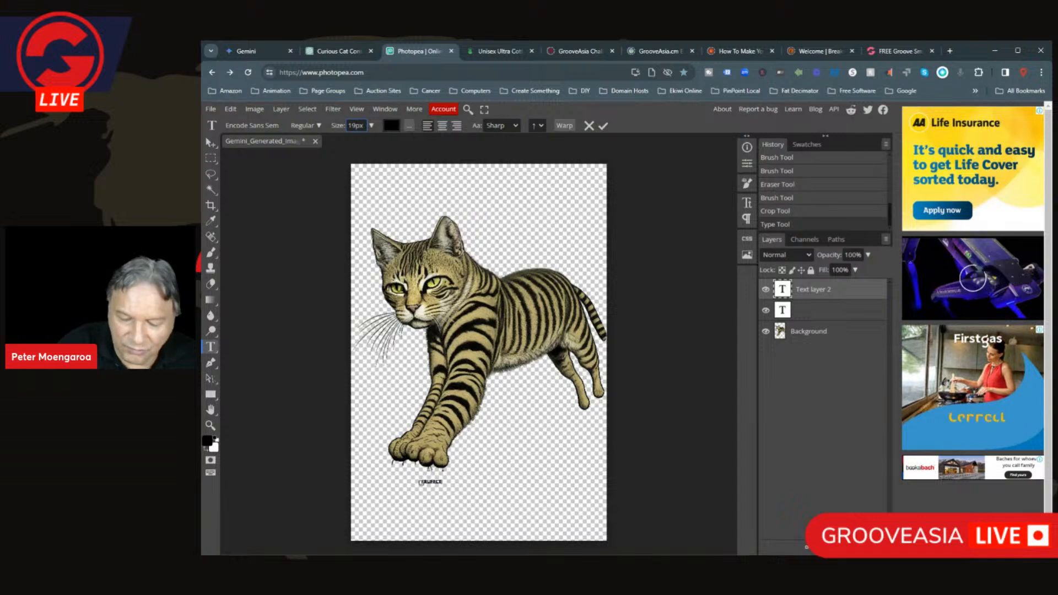
{"action": "key", "text": "BackSpace"}
{"action": "key", "text": "BackSpace"}
{"action": "type", "text": "80"}
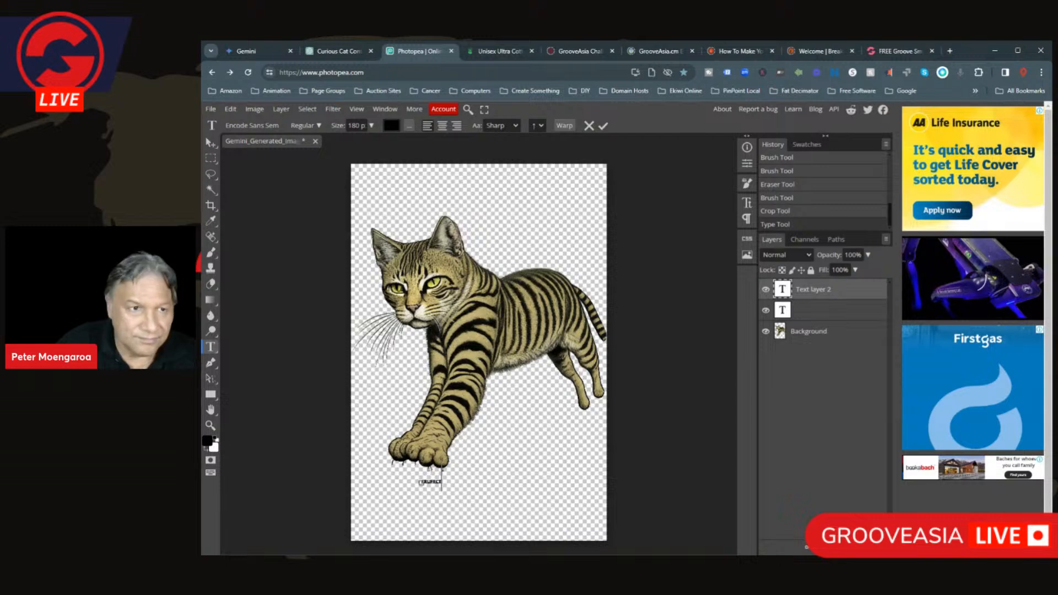
{"action": "key", "text": "ctrl+a"}
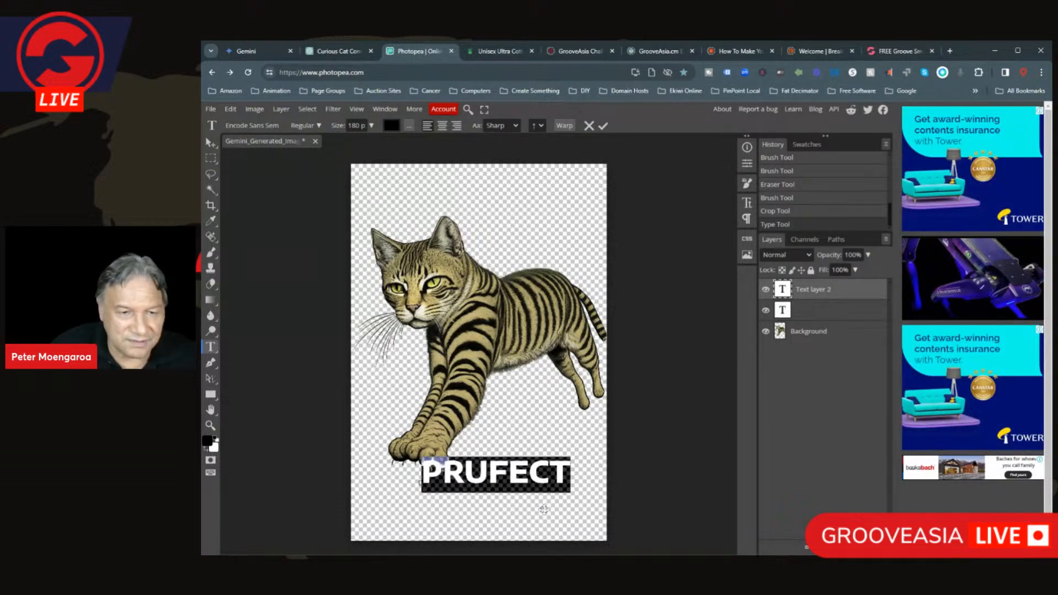
- Correct the spelling of the PRUFECT caption to PURFECT
{"action": "left_click", "coordinate": [489, 475]}
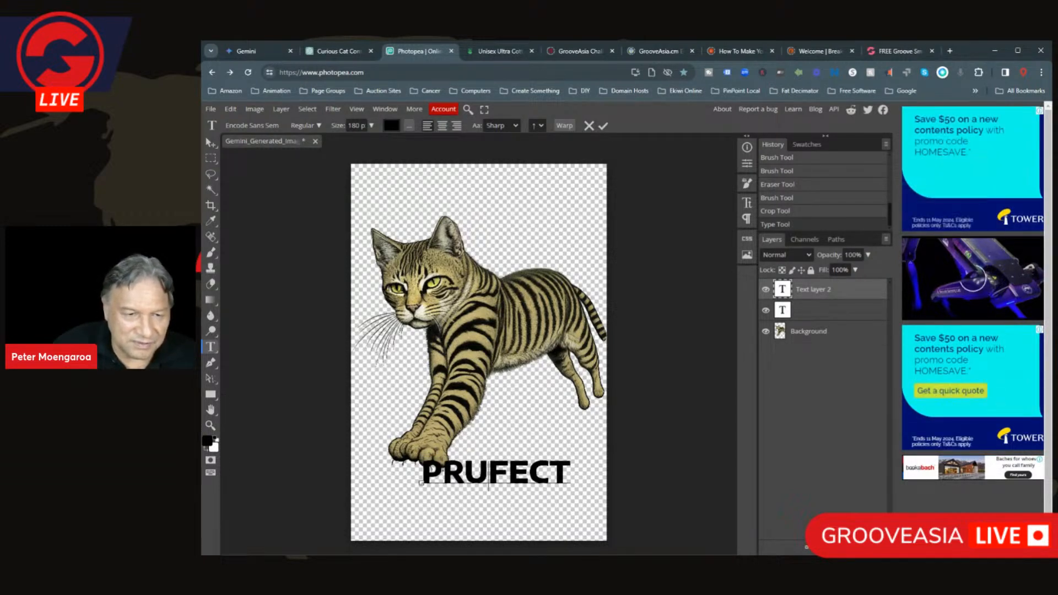
{"action": "key", "text": "BackSpace"}
{"action": "key", "text": "BackSpace"}
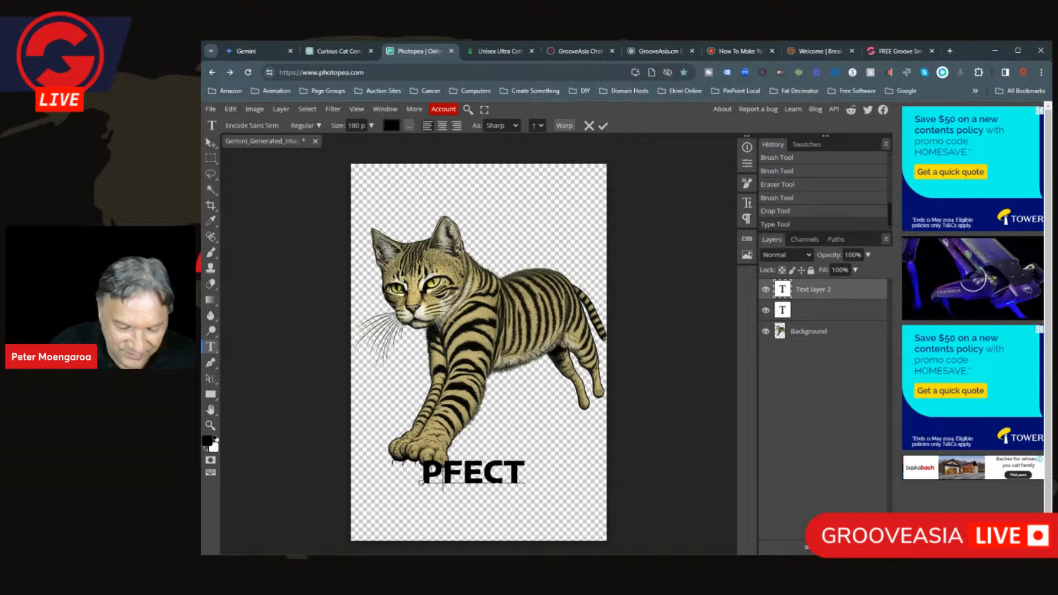
{"action": "type", "text": "U"}
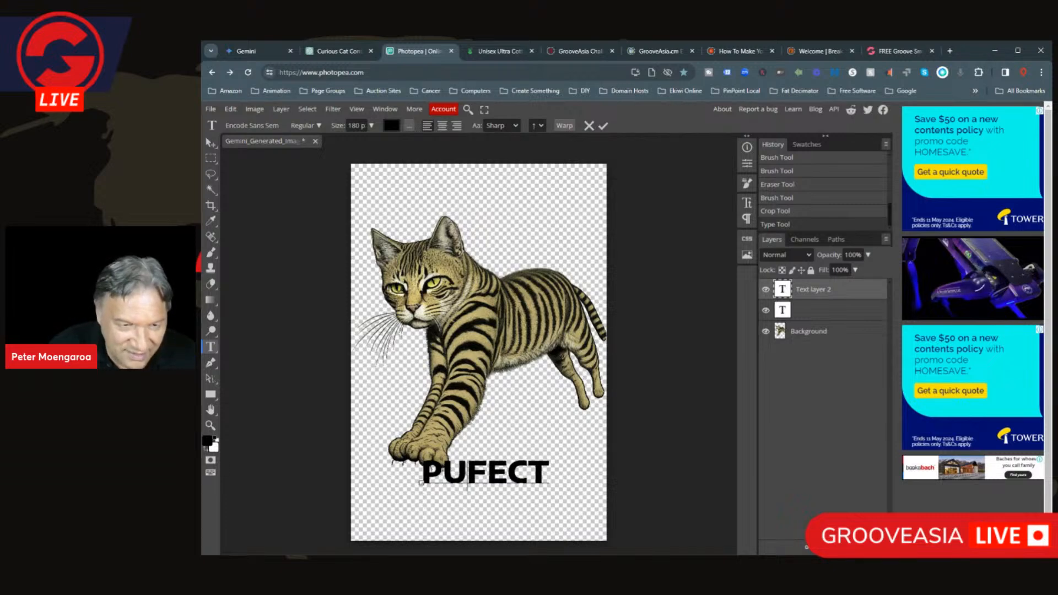
{"action": "type", "text": "R"}
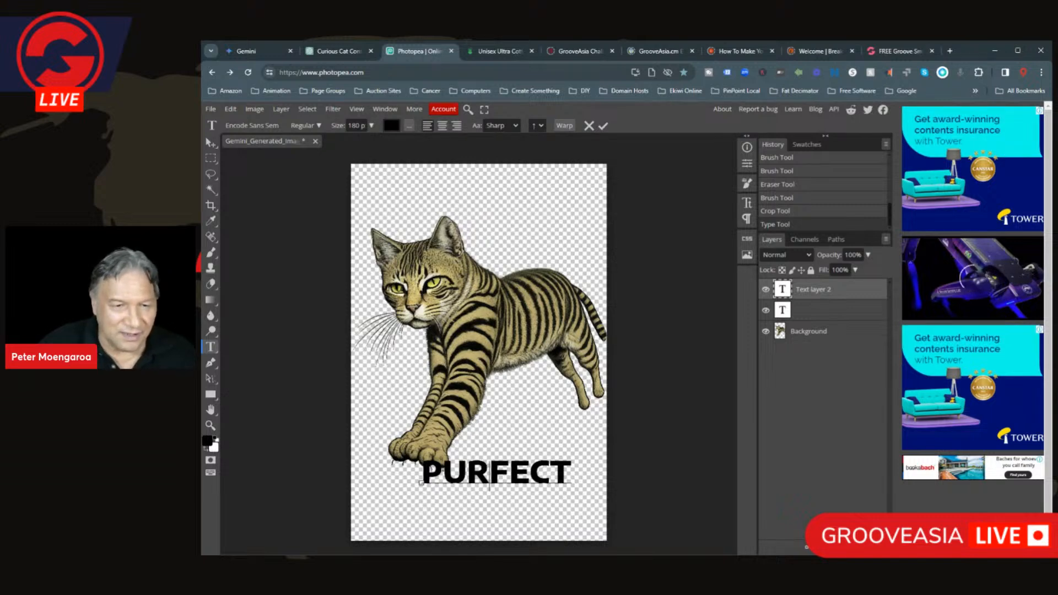
- Change the font of the whole PURFECT text to Henny Penny
{"action": "double_click", "coordinate": [490, 474]}
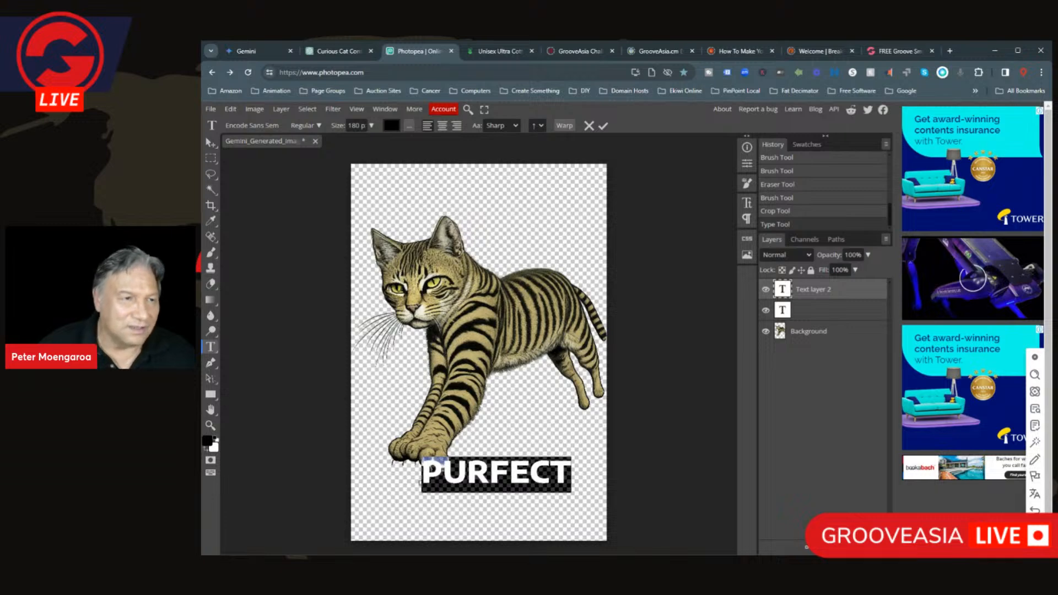
{"action": "left_click", "coordinate": [258, 127]}
{"action": "scroll", "coordinate": [310, 277], "scroll_direction": "down", "scroll_amount": 3}
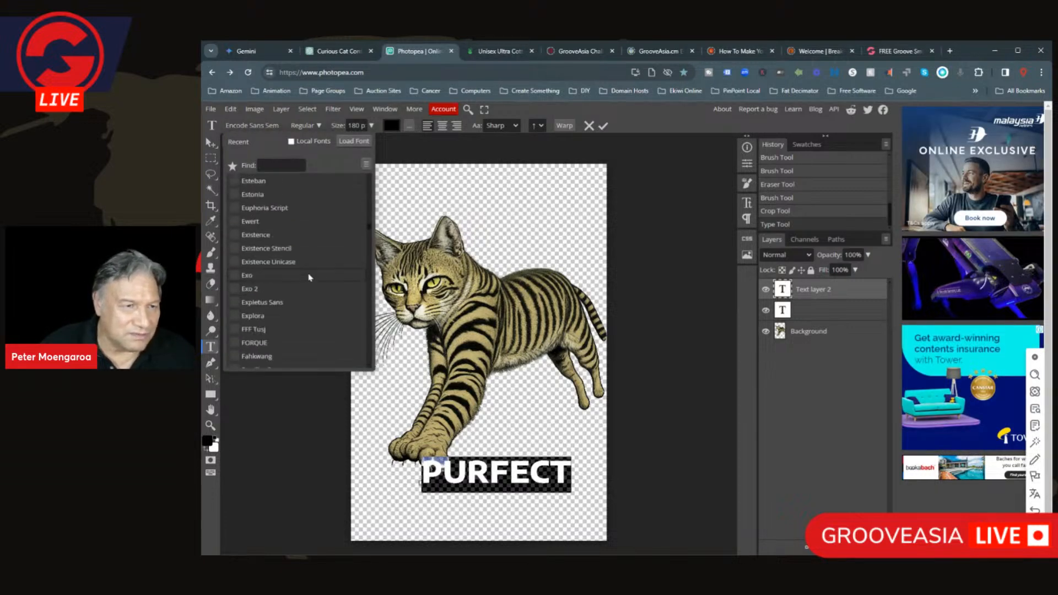
{"action": "scroll", "coordinate": [309, 277], "scroll_direction": "down", "scroll_amount": 6}
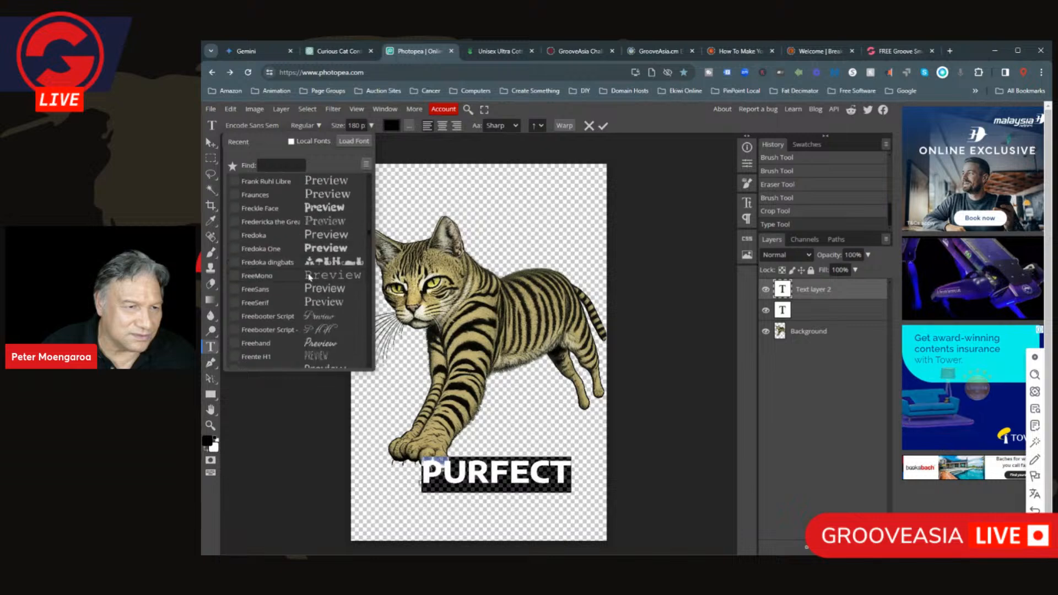
{"action": "scroll", "coordinate": [310, 277], "scroll_direction": "down", "scroll_amount": 6}
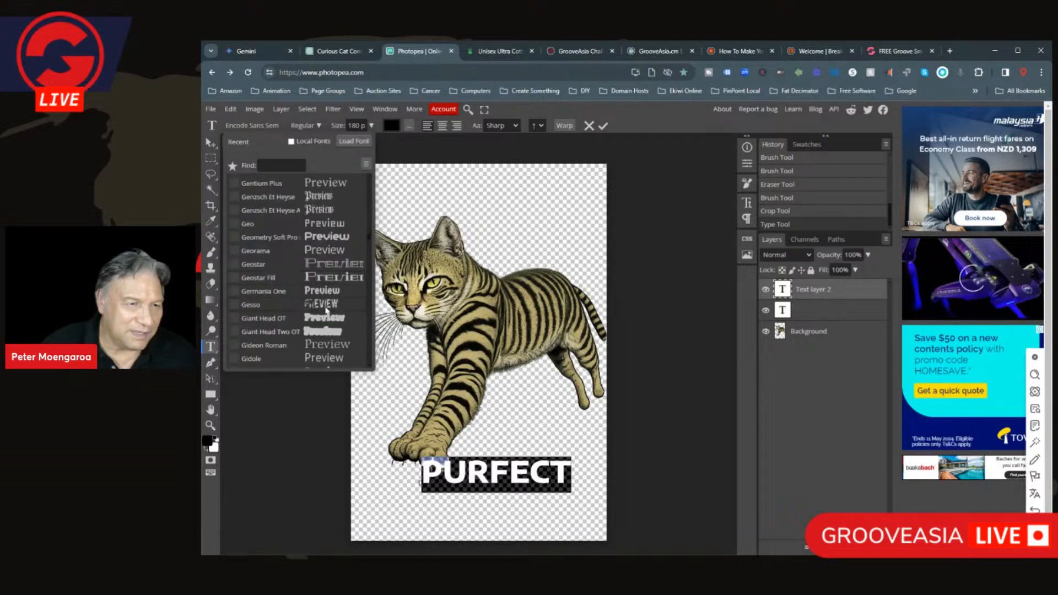
{"action": "scroll", "coordinate": [327, 310], "scroll_direction": "down", "scroll_amount": 6}
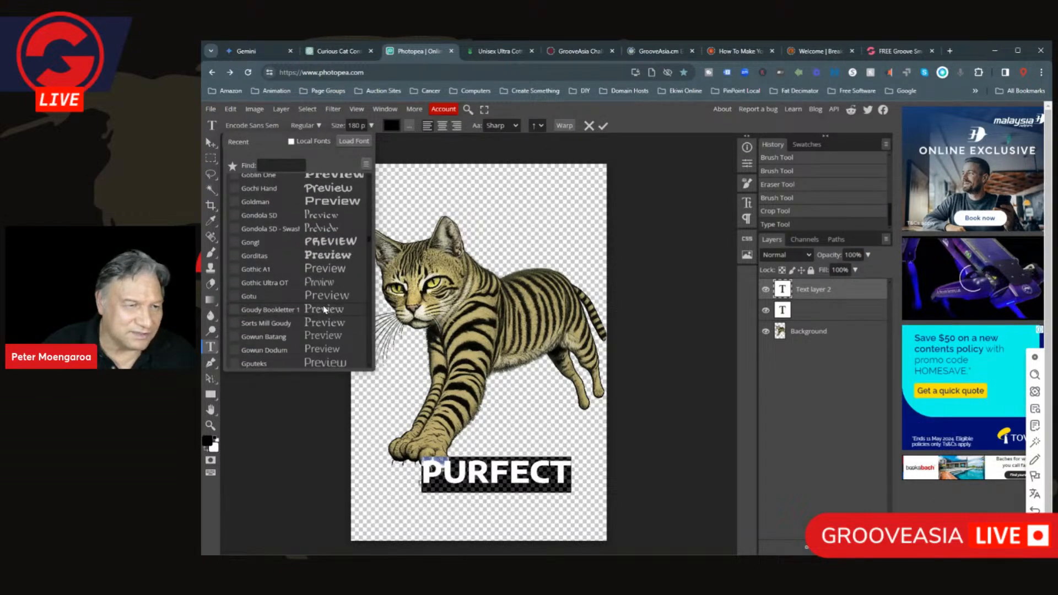
{"action": "scroll", "coordinate": [325, 310], "scroll_direction": "down", "scroll_amount": 10}
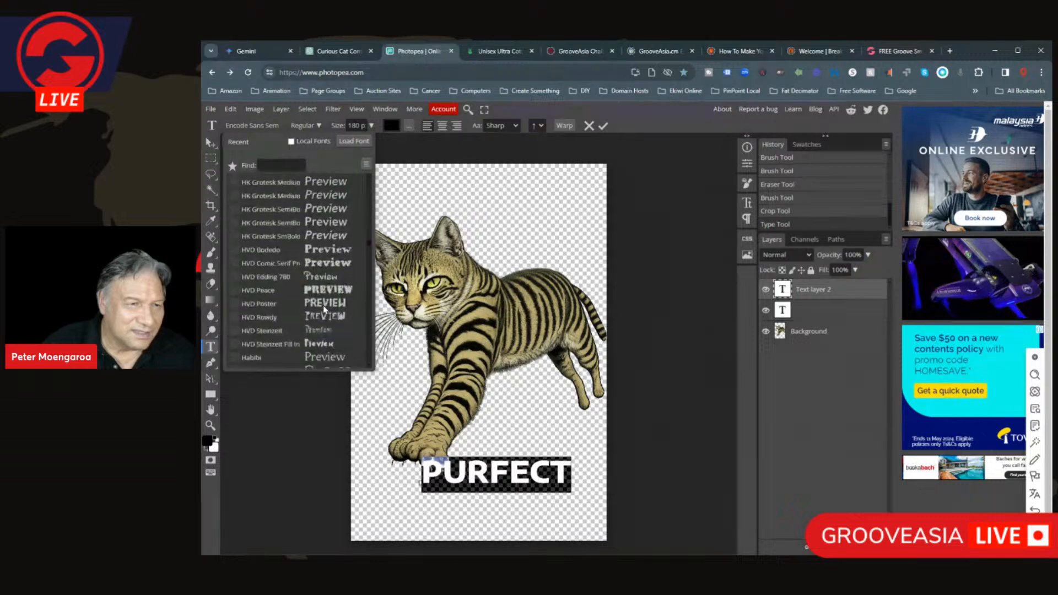
{"action": "scroll", "coordinate": [325, 310], "scroll_direction": "up", "scroll_amount": 5}
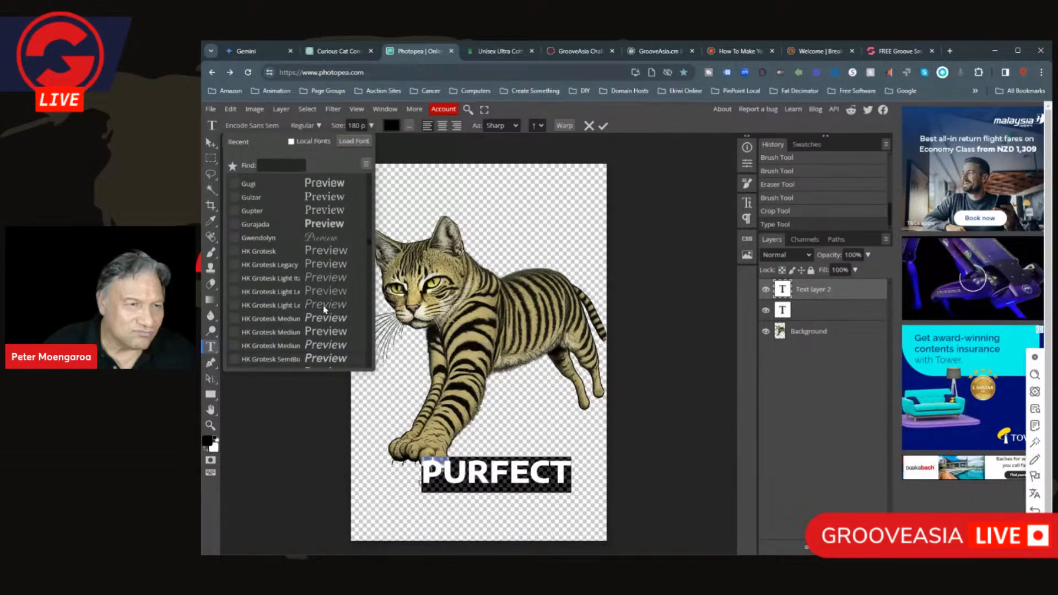
{"action": "scroll", "coordinate": [325, 310], "scroll_direction": "down", "scroll_amount": 3}
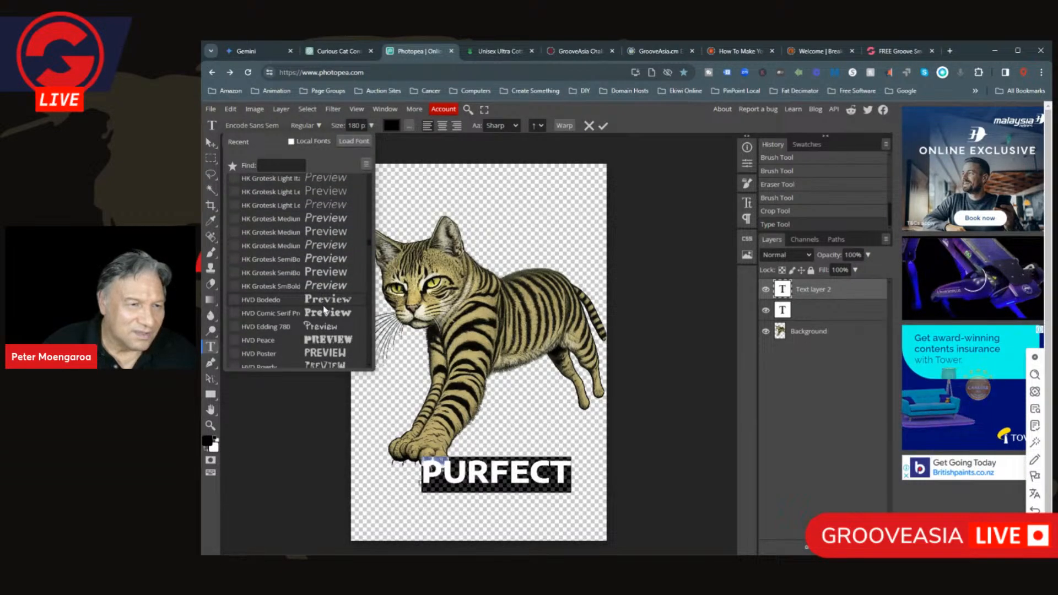
{"action": "scroll", "coordinate": [326, 311], "scroll_direction": "down", "scroll_amount": 5}
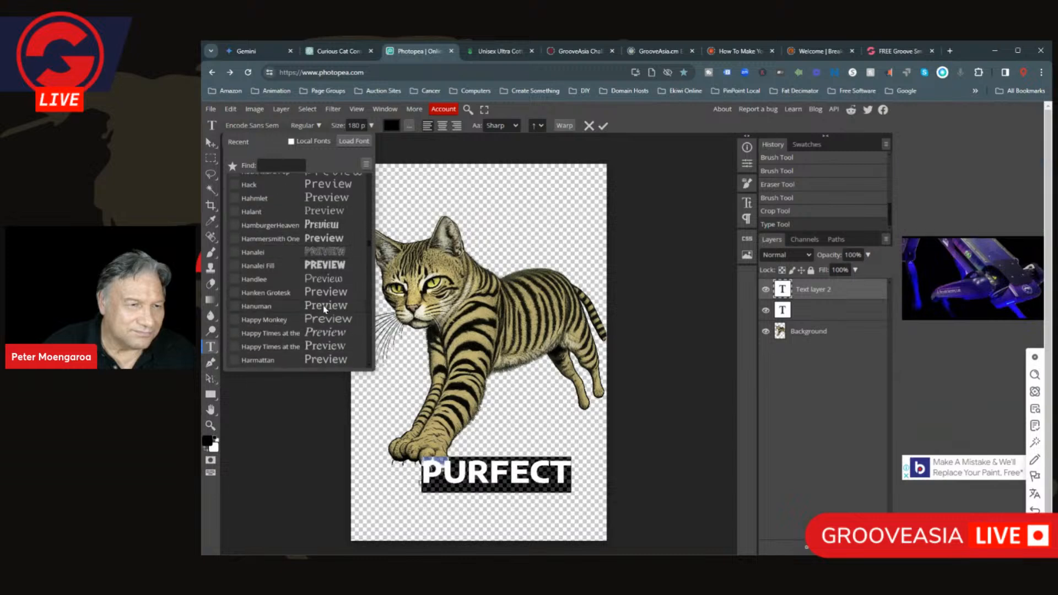
{"action": "scroll", "coordinate": [325, 311], "scroll_direction": "down", "scroll_amount": 5}
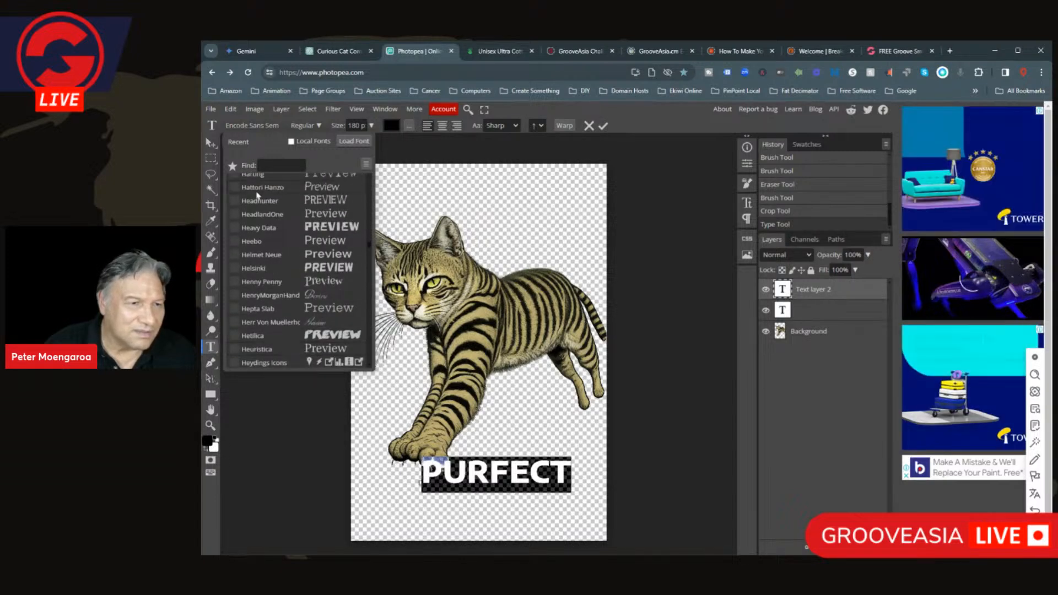
{"action": "left_click", "coordinate": [275, 288]}
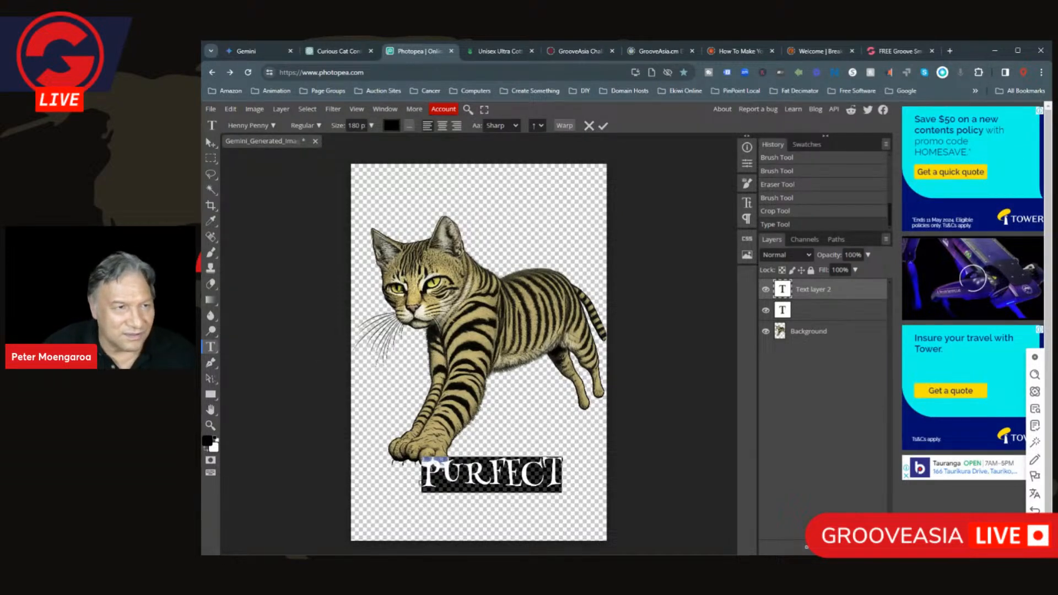
- Move the caption down clear of the cat's paws and change its wording to PURRFECT!
{"action": "left_click", "coordinate": [211, 142]}
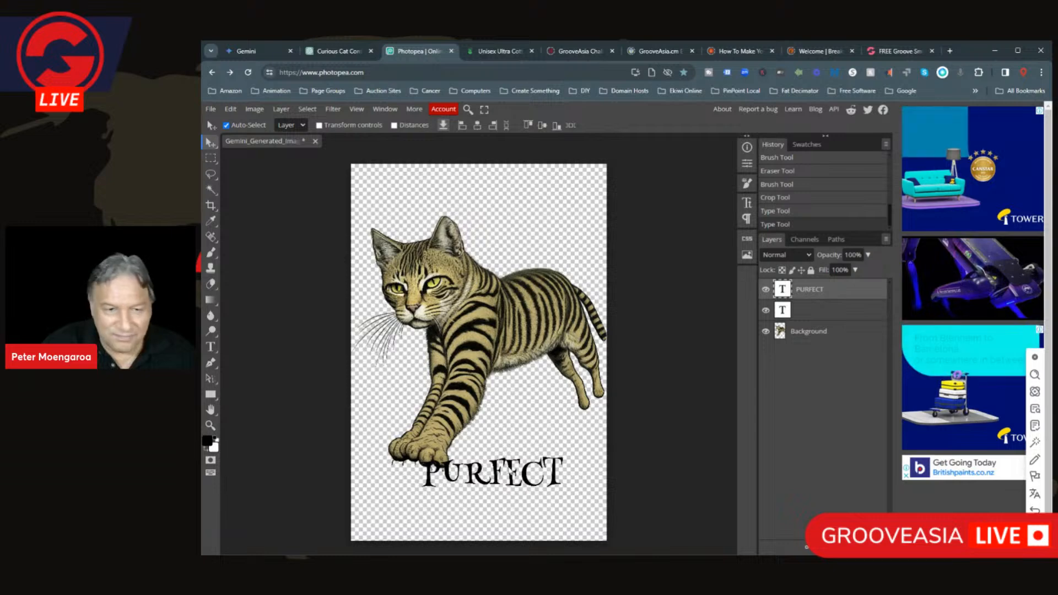
{"action": "left_click_drag", "start_coordinate": [490, 474], "coordinate": [471, 494]}
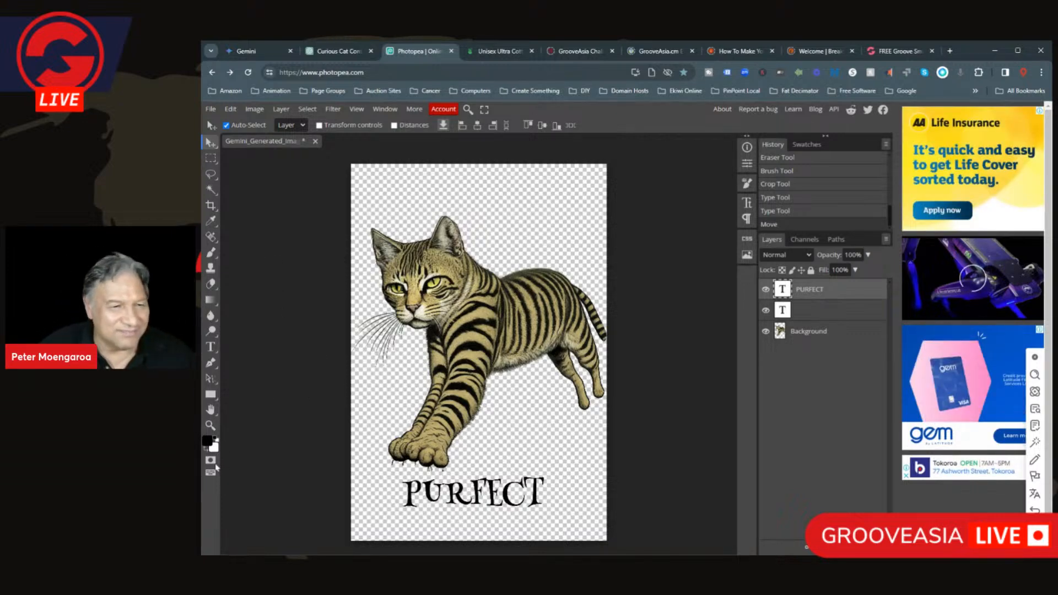
{"action": "left_click", "coordinate": [211, 347]}
{"action": "left_click", "coordinate": [466, 491]}
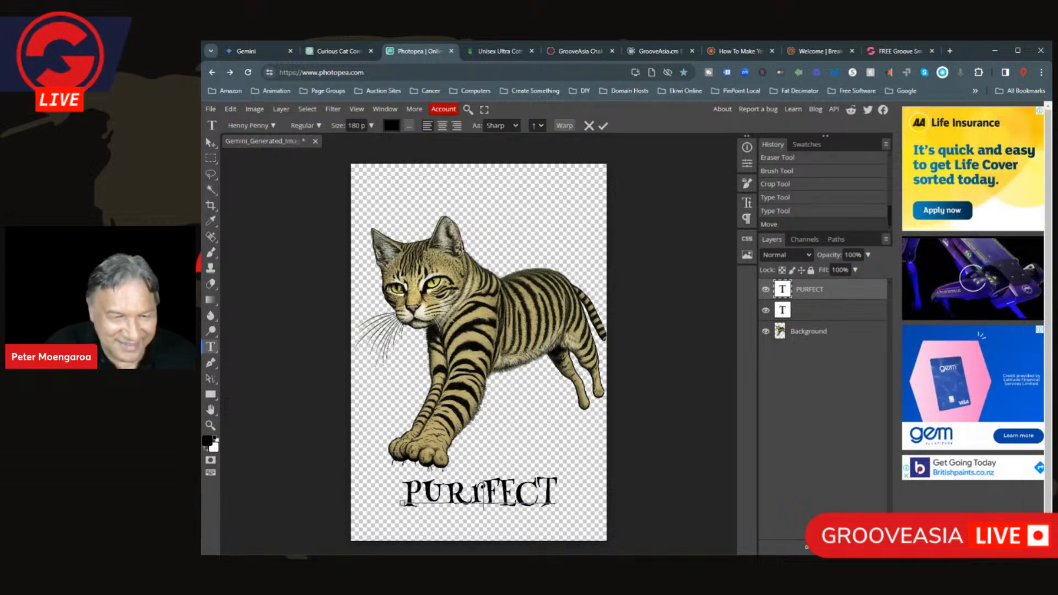
{"action": "type", "text": "R"}
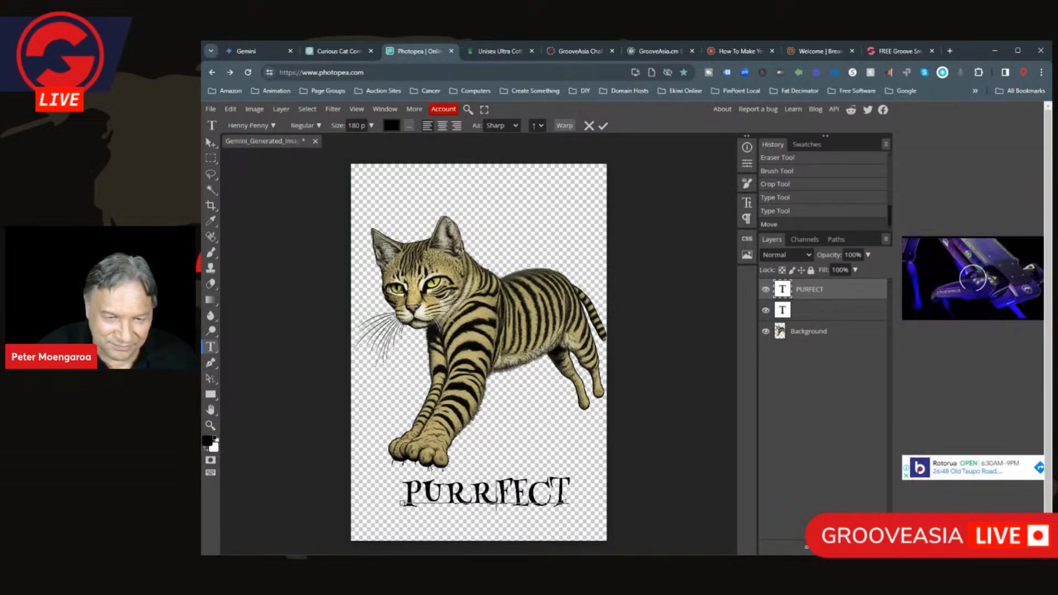
{"action": "type", "text": "!"}
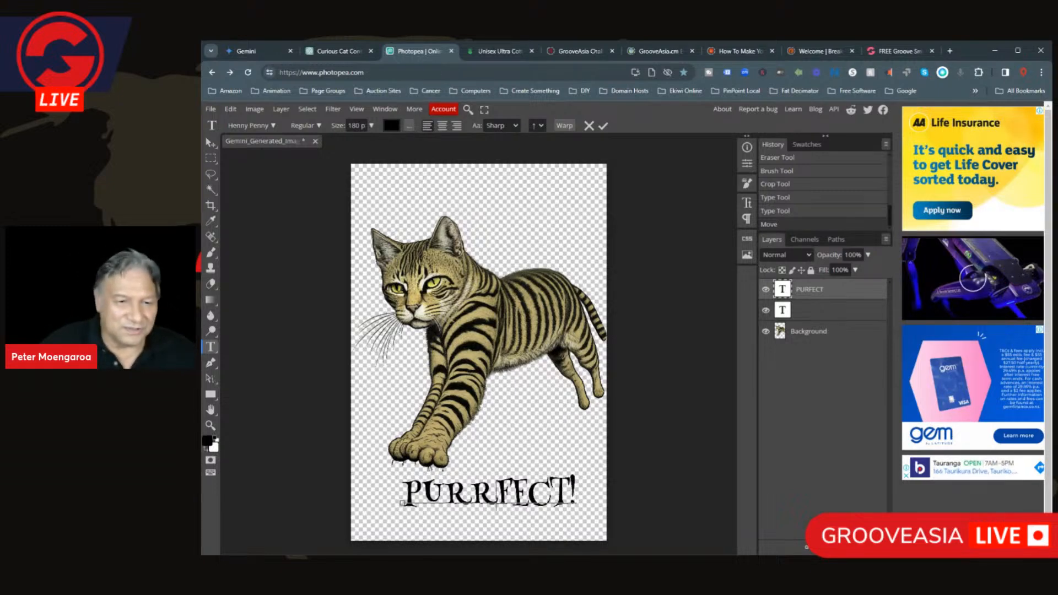
- Warp the PURRFECT! caption so its lower edge bows downward within its original width, and move it up close beneath the cat's front paws
{"action": "left_click", "coordinate": [565, 127]}
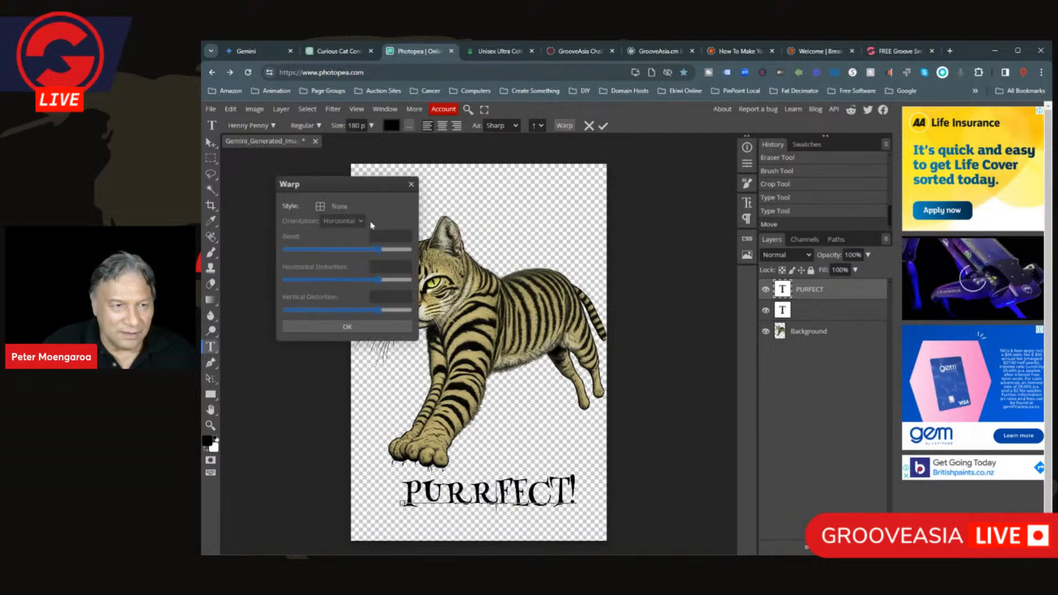
{"action": "left_click", "coordinate": [335, 208]}
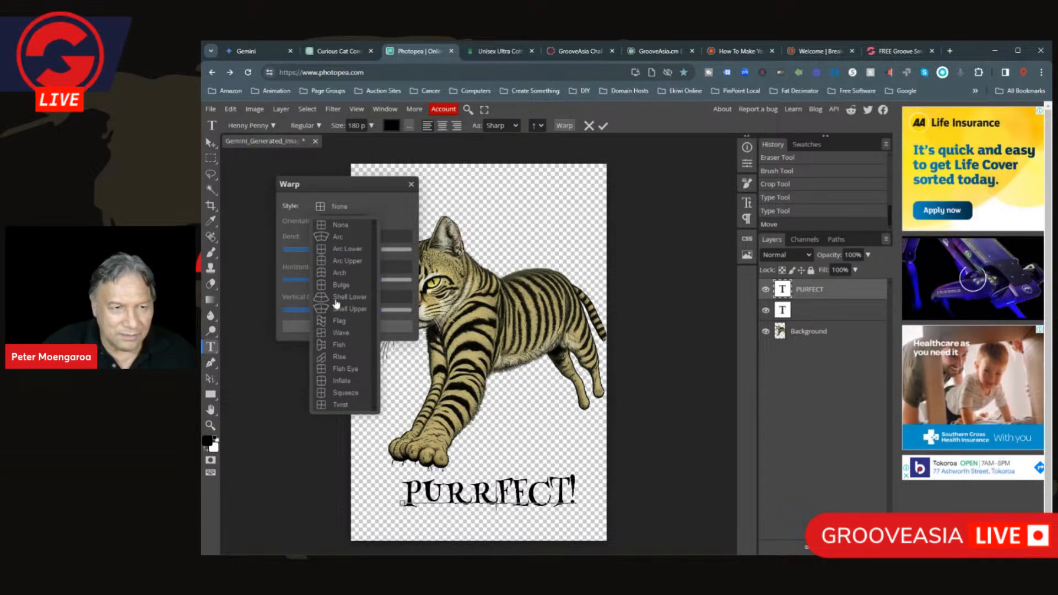
{"action": "left_click", "coordinate": [336, 298]}
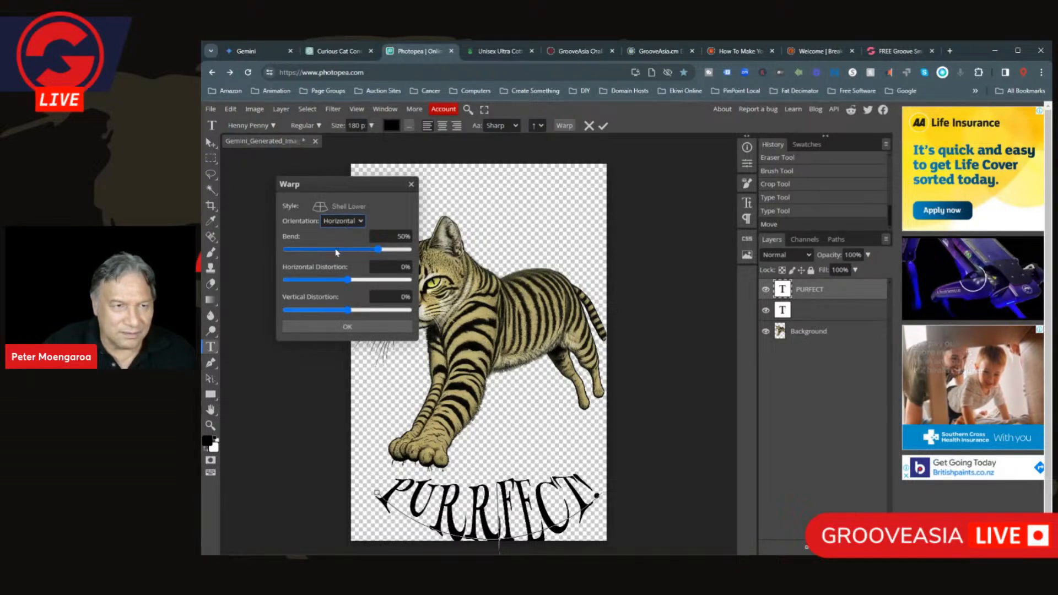
{"action": "left_click", "coordinate": [323, 208]}
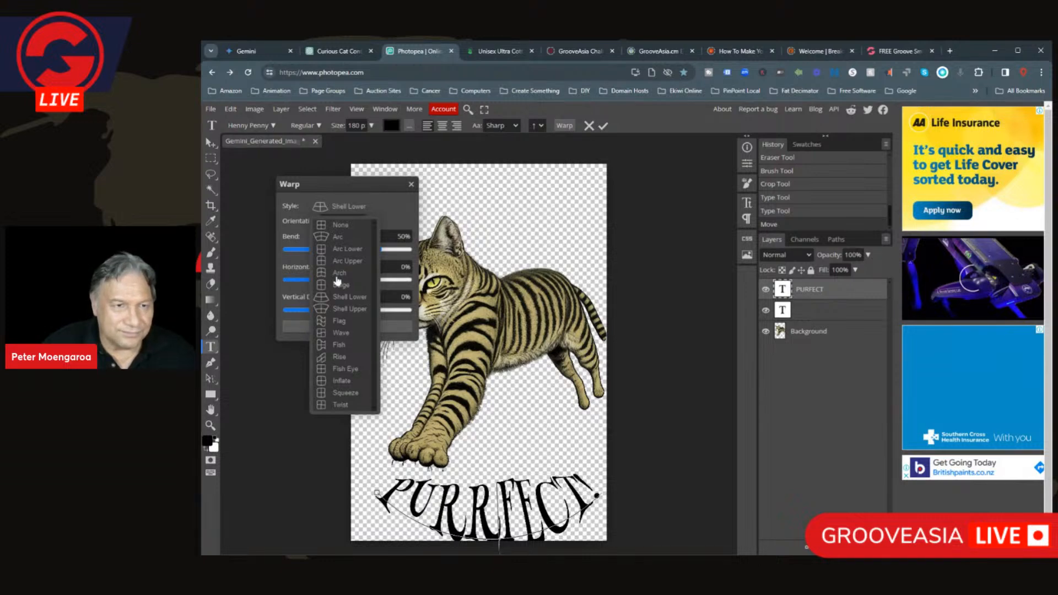
{"action": "left_click", "coordinate": [338, 279]}
{"action": "left_click", "coordinate": [355, 328]}
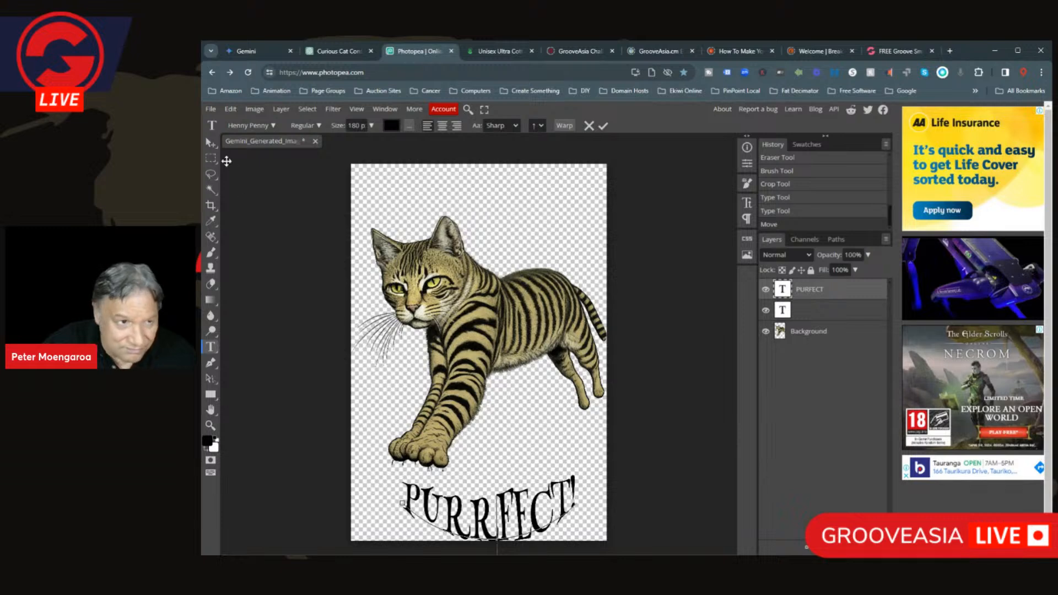
{"action": "left_click", "coordinate": [210, 143]}
{"action": "left_click_drag", "start_coordinate": [494, 506], "coordinate": [478, 485]}
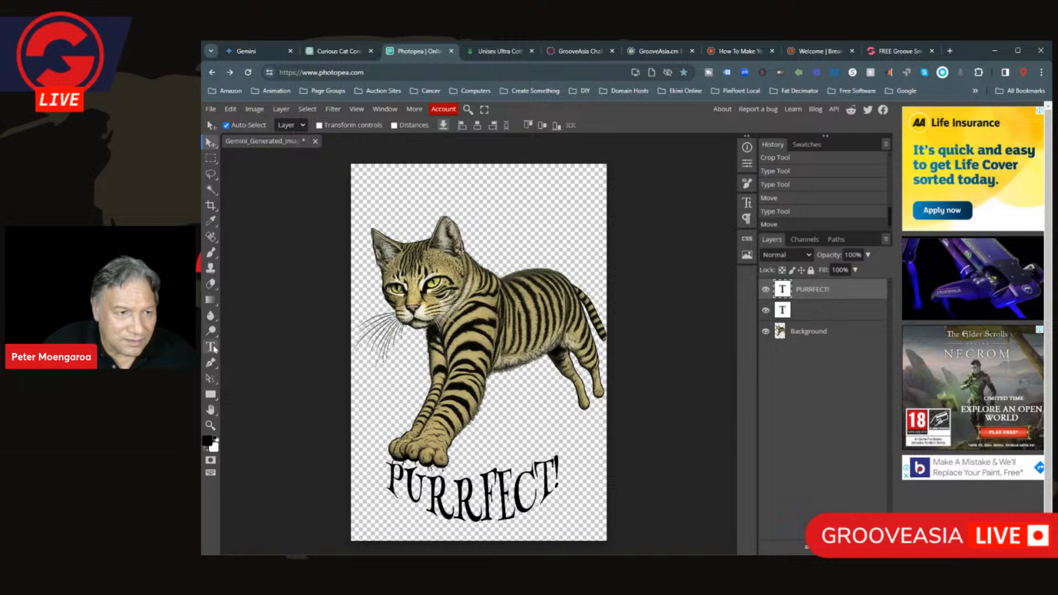
- Enlarge the whole PURRFECT! text to a font size of 250 px
{"action": "left_click", "coordinate": [213, 348]}
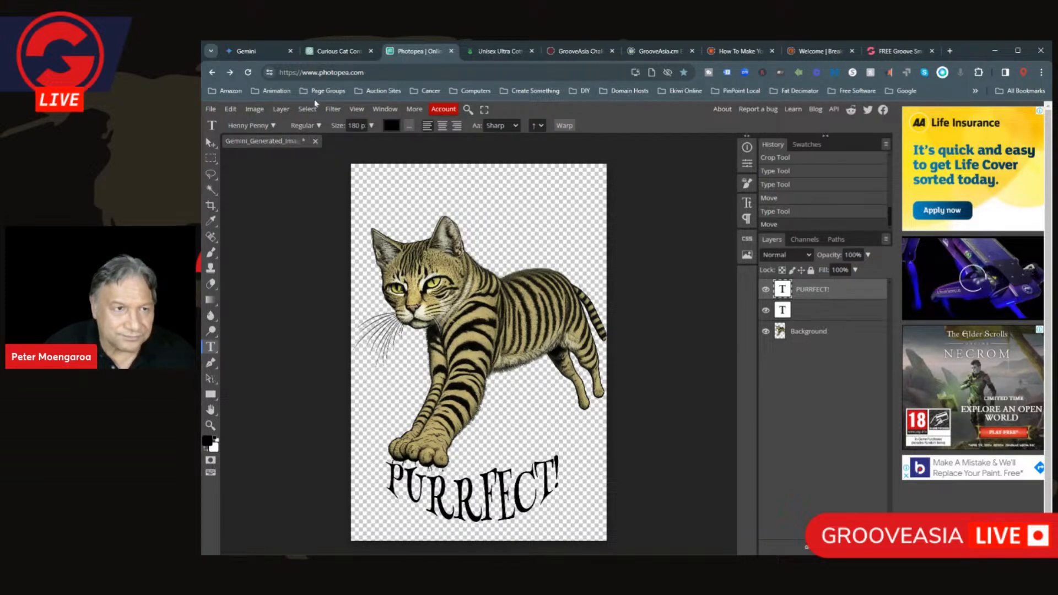
{"action": "left_click_drag", "start_coordinate": [389, 480], "coordinate": [559, 480]}
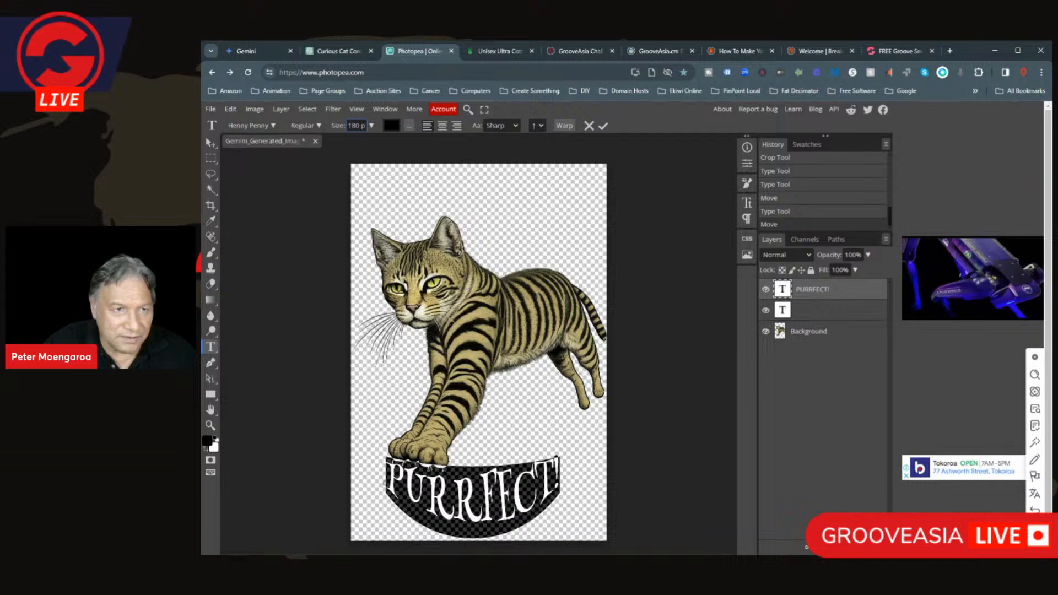
{"action": "double_click", "coordinate": [355, 126]}
{"action": "type", "text": "20"}
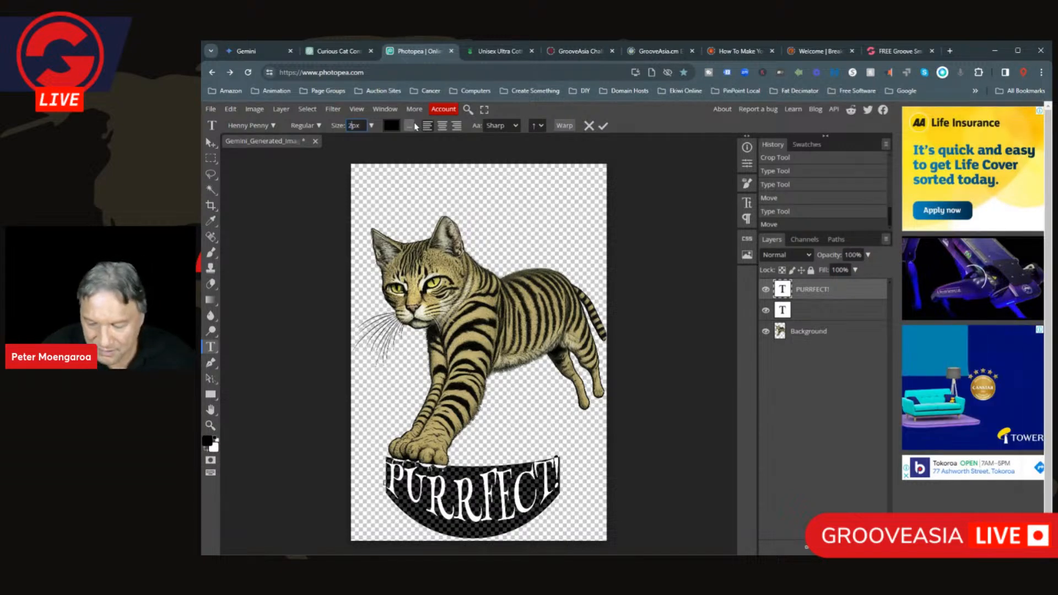
{"action": "type", "text": "0"}
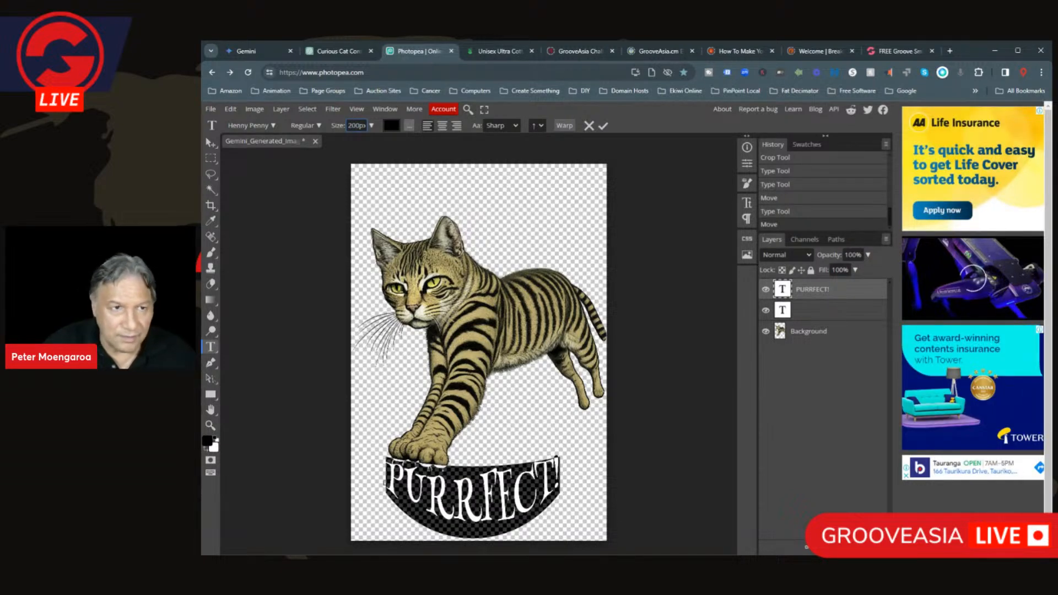
{"action": "key", "text": "Return"}
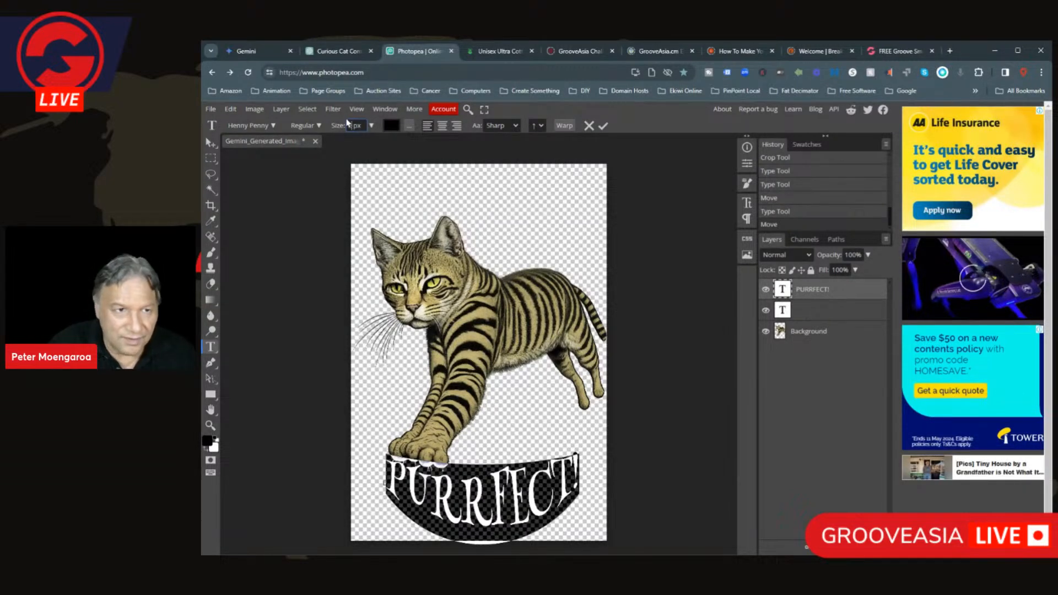
{"action": "type", "text": "2 "}
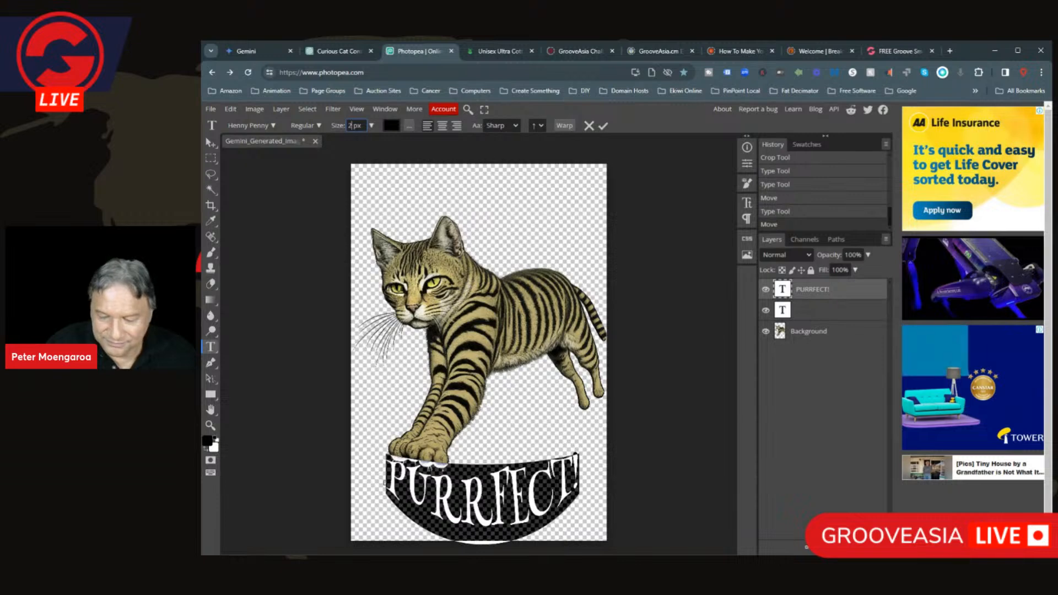
{"action": "type", "text": "50"}
{"action": "key", "text": "Return"}
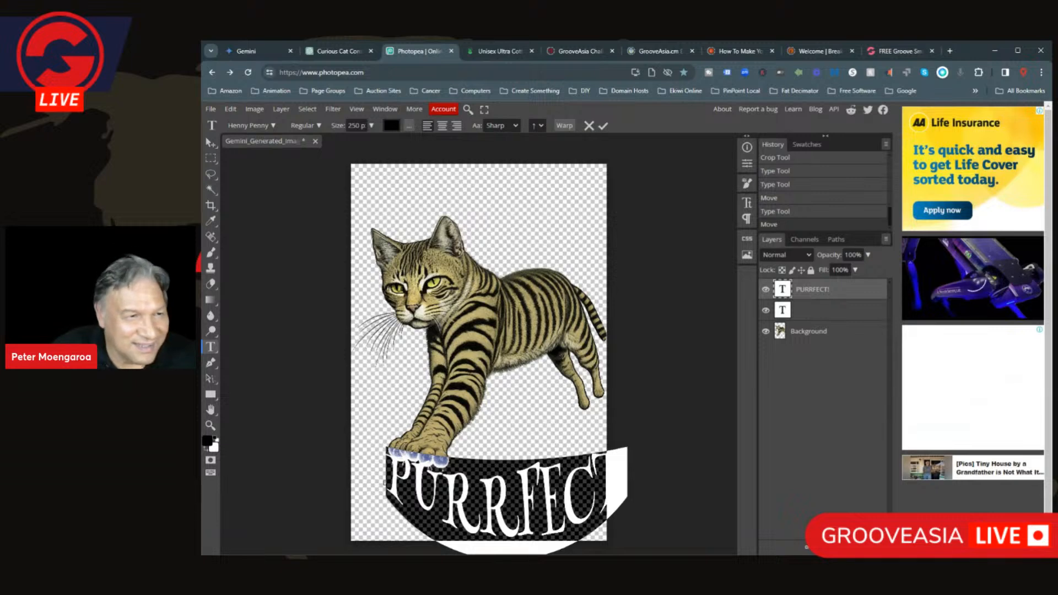
- Shift the enlarged PURRFECT! caption sideways so the whole word fits centred within the canvas width beneath the cat
{"action": "left_click", "coordinate": [211, 142]}
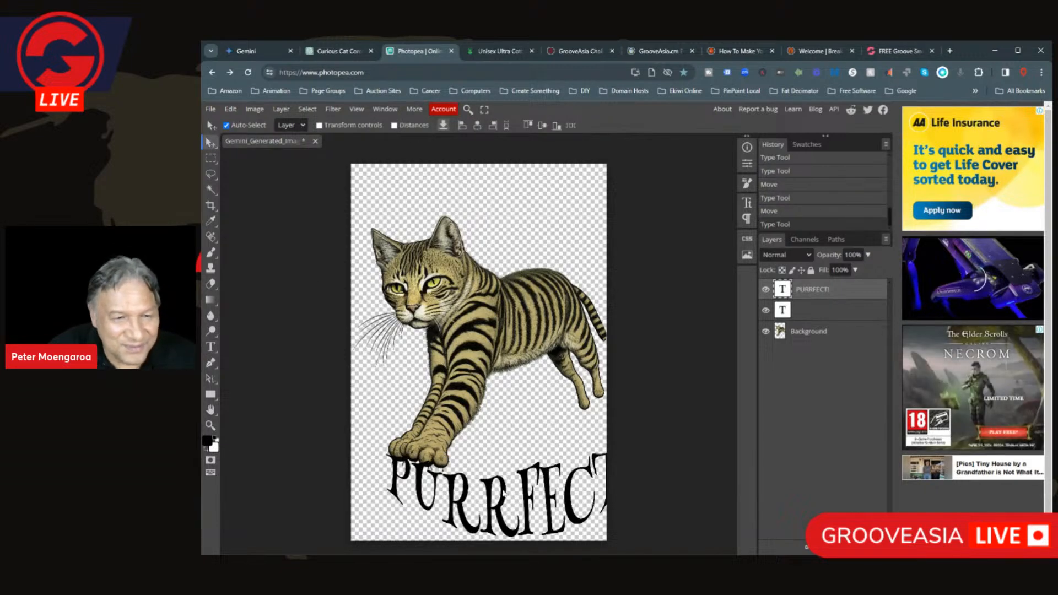
{"action": "left_click_drag", "start_coordinate": [495, 508], "coordinate": [476, 507]}
{"action": "left_click_drag", "start_coordinate": [479, 502], "coordinate": [477, 504]}
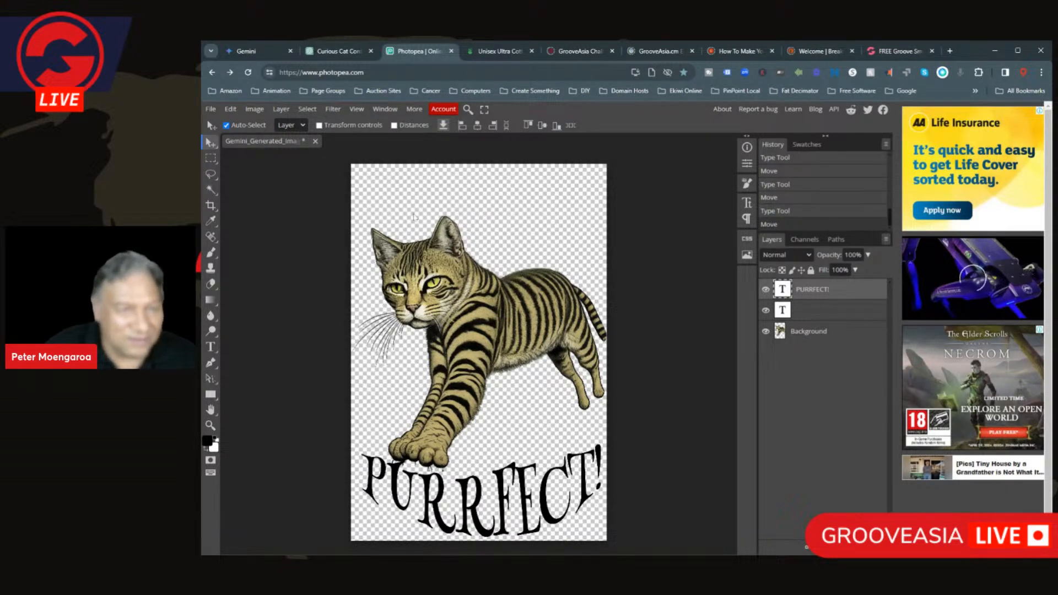
- Add the text AHH.... in the empty area above the cat and move it down over the cat's ears
{"action": "left_click", "coordinate": [211, 347]}
{"action": "left_click", "coordinate": [416, 197]}
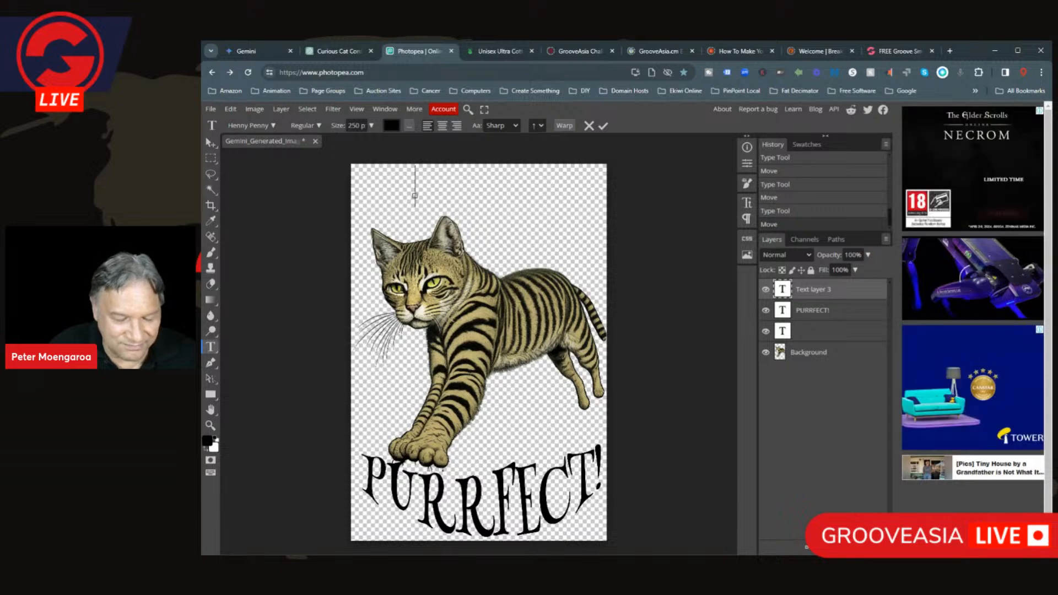
{"action": "type", "text": "AHH"}
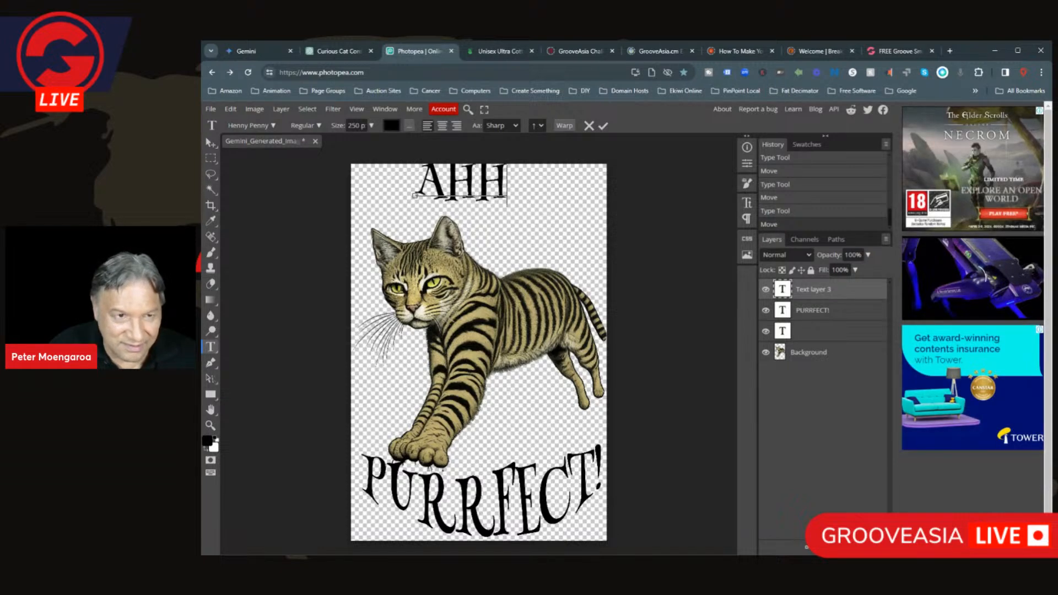
{"action": "type", "text": "...."}
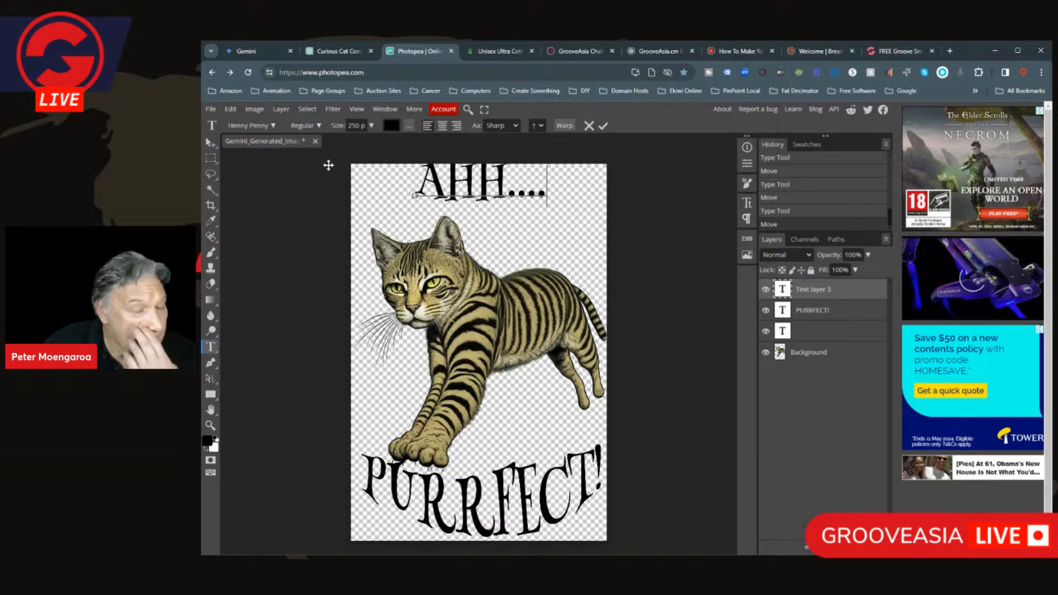
{"action": "left_click", "coordinate": [210, 143]}
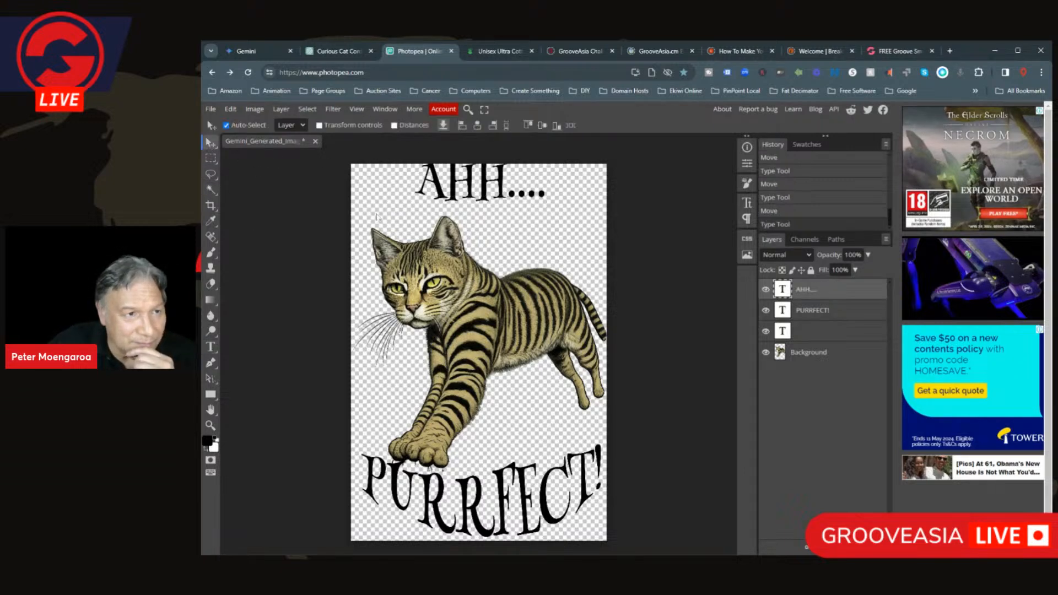
{"action": "left_click_drag", "start_coordinate": [466, 197], "coordinate": [435, 236]}
- Change the font of the whole AHH.... text to the bold Encode Sans SemiC variant
{"action": "double_click", "coordinate": [422, 225]}
{"action": "left_click", "coordinate": [421, 224]}
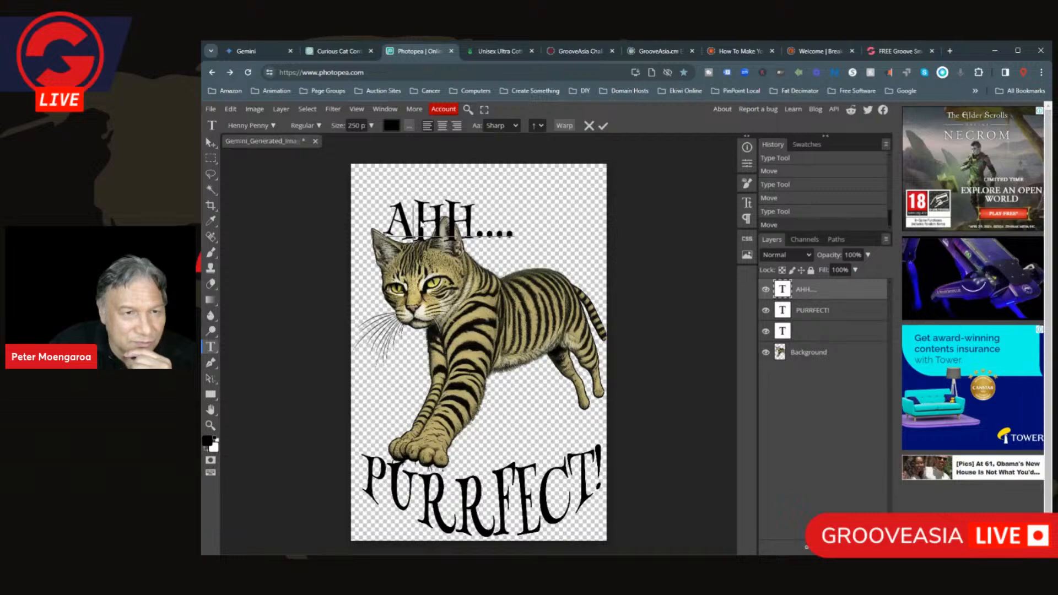
{"action": "double_click", "coordinate": [422, 224]}
{"action": "left_click", "coordinate": [422, 224]}
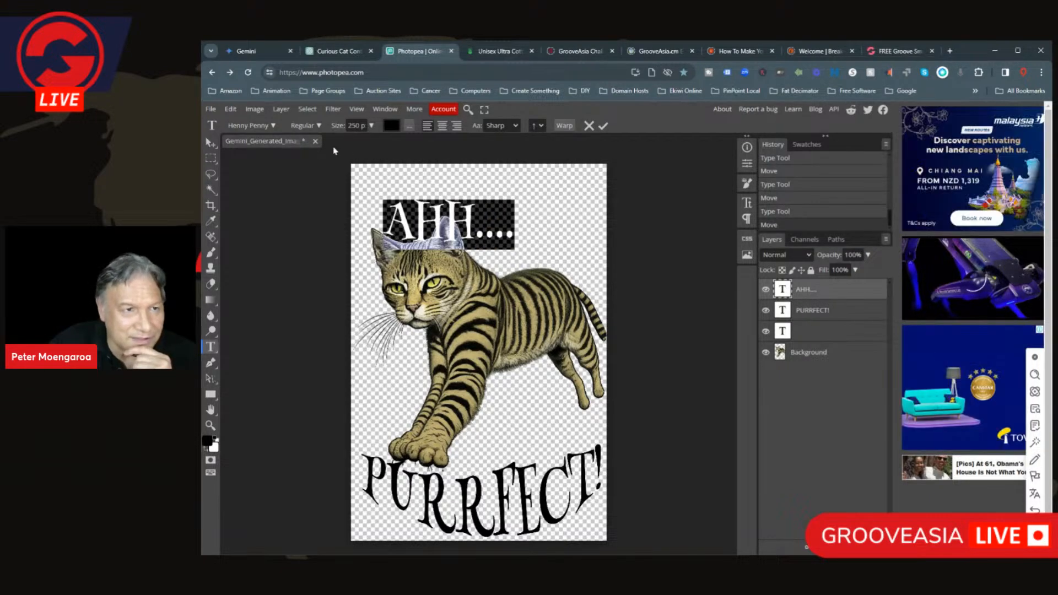
{"action": "left_click", "coordinate": [274, 126]}
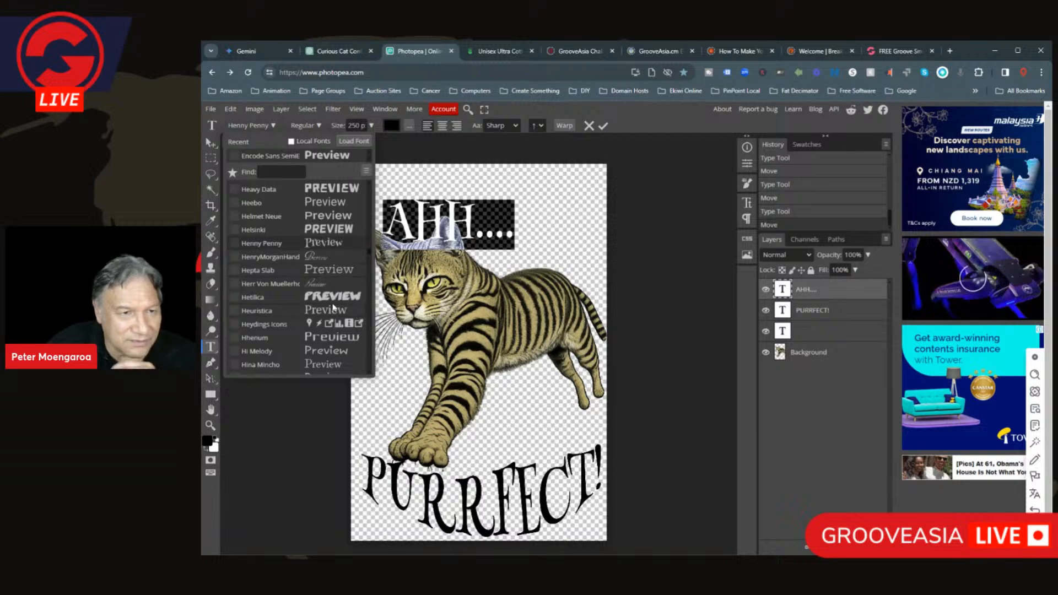
{"action": "scroll", "coordinate": [331, 276], "scroll_direction": "up", "scroll_amount": 10}
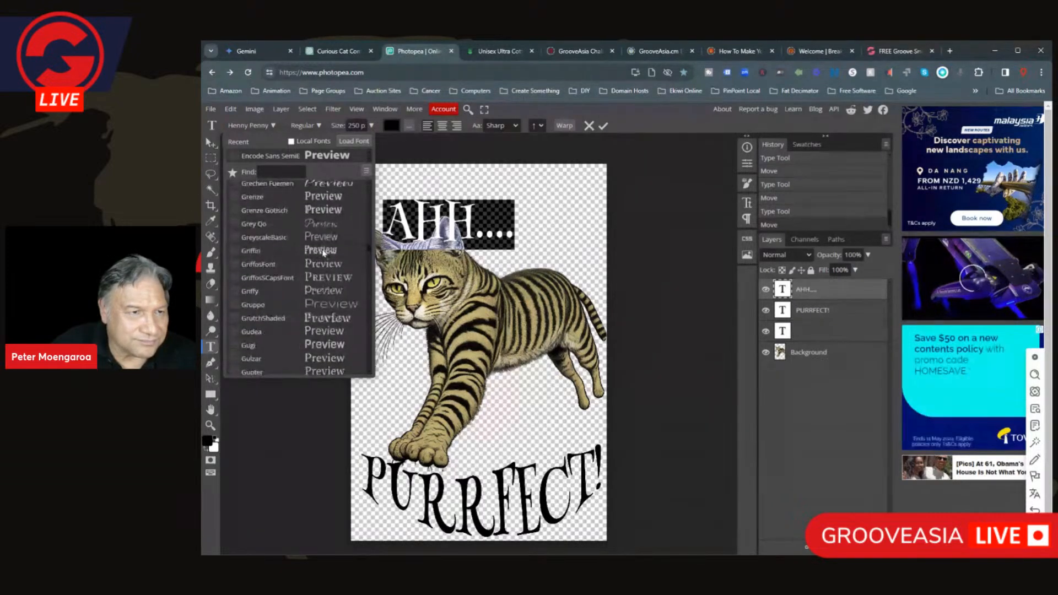
{"action": "scroll", "coordinate": [324, 252], "scroll_direction": "up", "scroll_amount": 15}
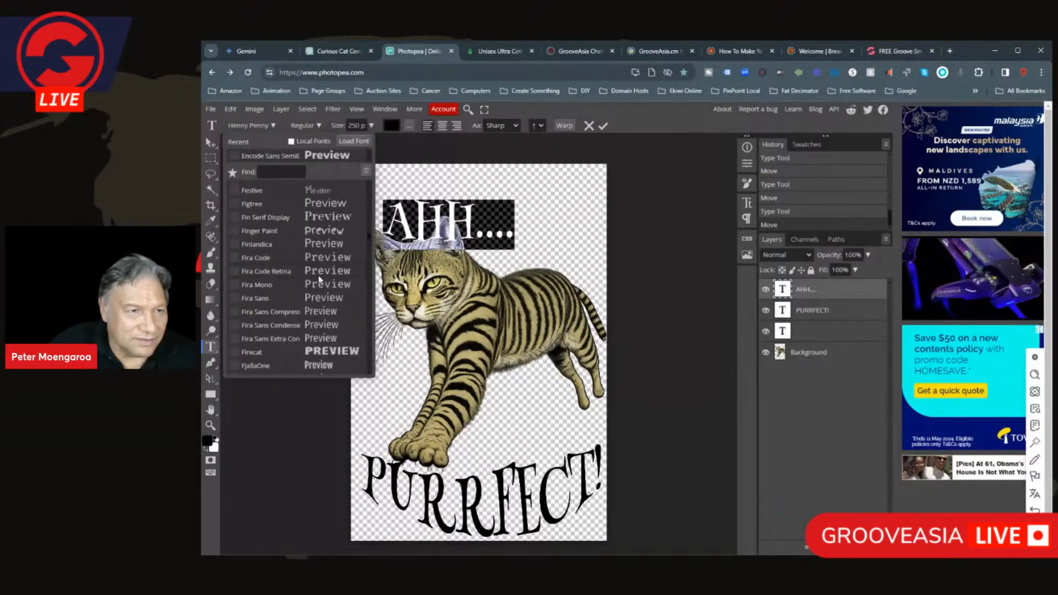
{"action": "scroll", "coordinate": [319, 279], "scroll_direction": "up", "scroll_amount": 10}
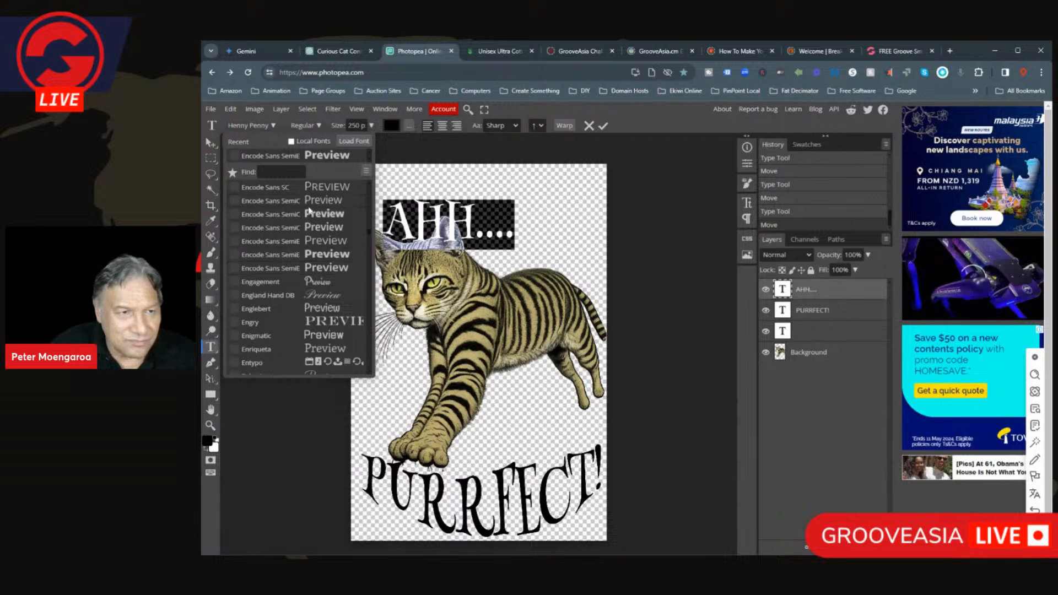
{"action": "left_click", "coordinate": [292, 214]}
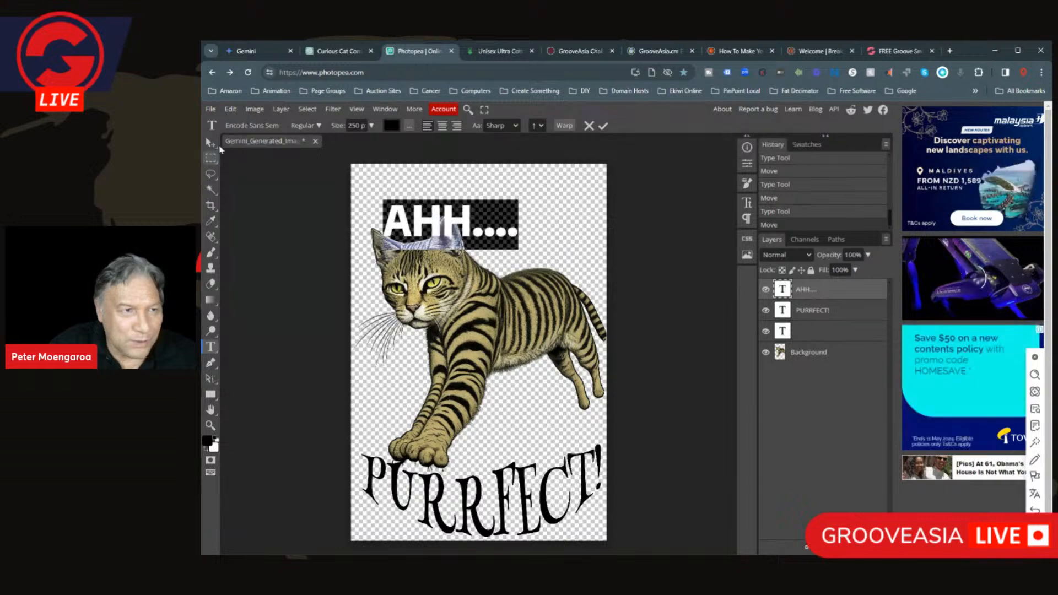
{"action": "left_click", "coordinate": [212, 143]}
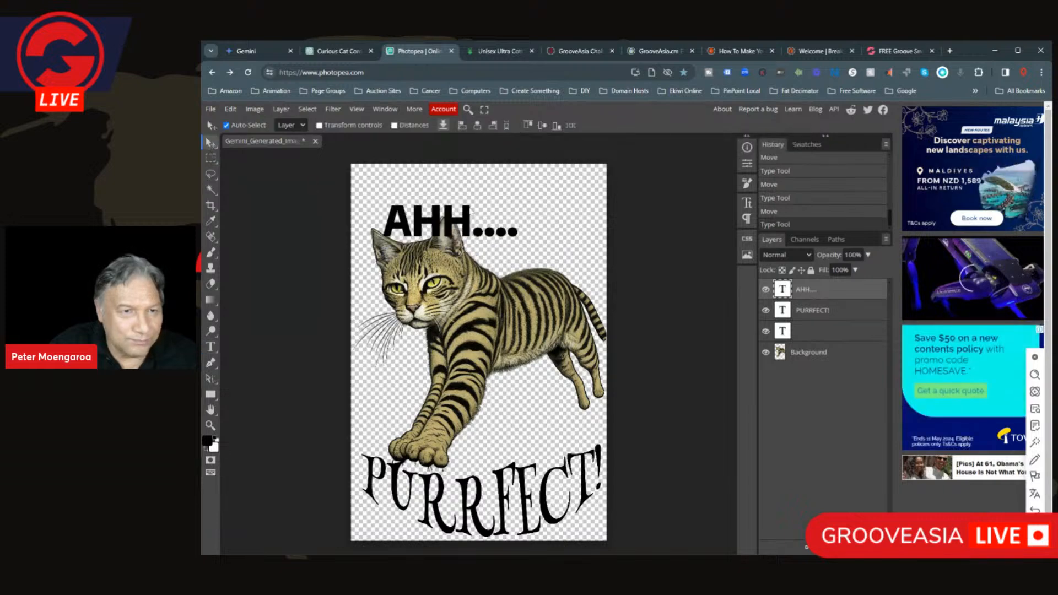
- Enlarge the AHH.... text to a font size of 350 px and place it across the cat's ears
{"action": "left_click_drag", "start_coordinate": [475, 228], "coordinate": [462, 222]}
{"action": "double_click", "coordinate": [462, 223]}
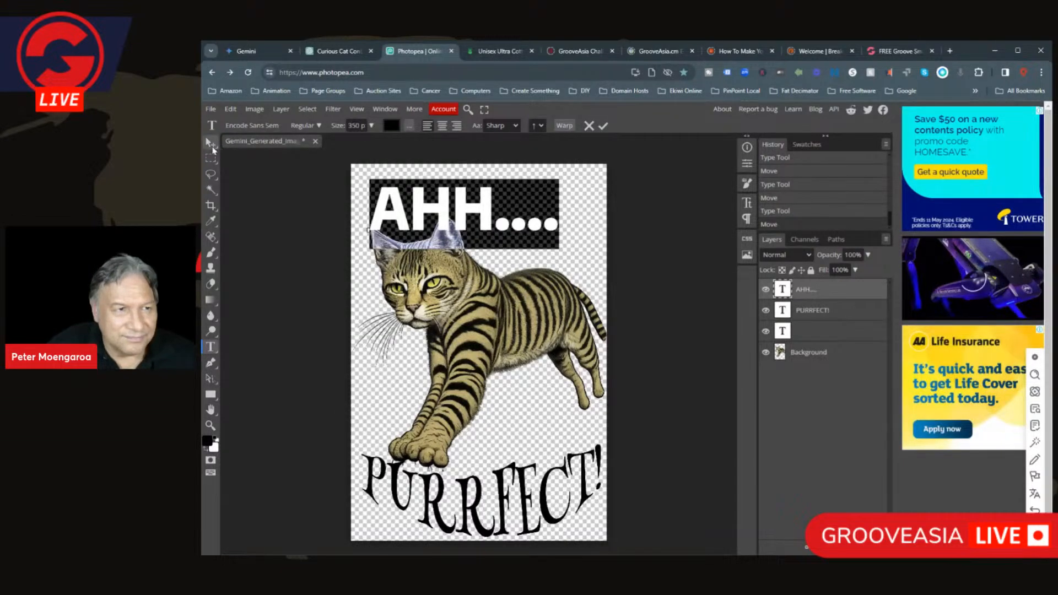
{"action": "left_click", "coordinate": [210, 143]}
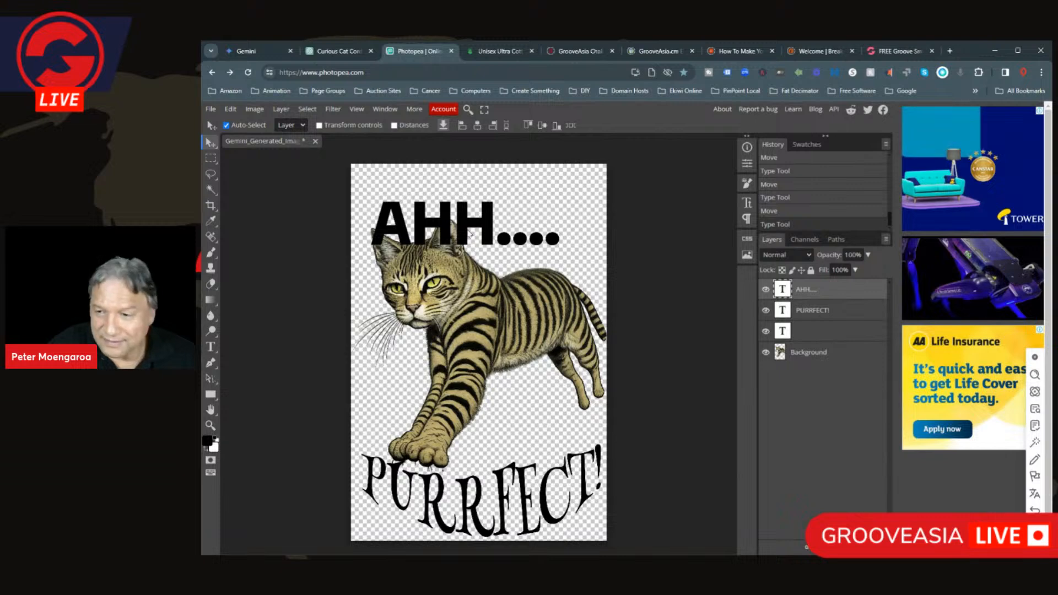
{"action": "left_click", "coordinate": [469, 234]}
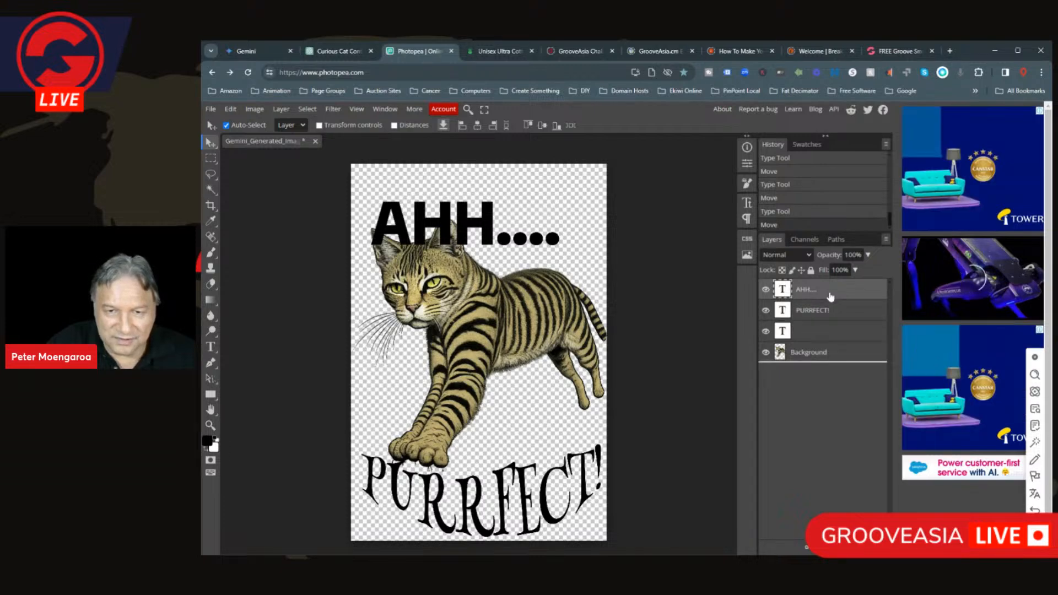
- Place the AHH.... layer beneath the Background layer and shift the text slightly right behind the cat's ears
{"action": "left_click_drag", "start_coordinate": [830, 297], "coordinate": [824, 362]}
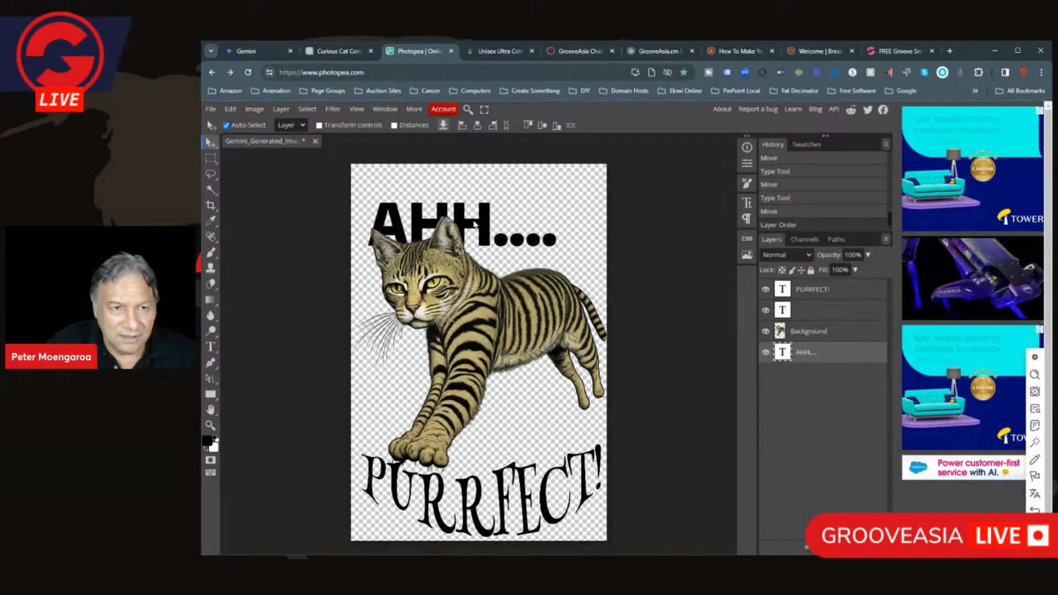
{"action": "mouse_move", "coordinate": [482, 222]}
{"action": "left_mouse_down"}
{"action": "mouse_move", "coordinate": [471, 217]}
{"action": "mouse_move", "coordinate": [488, 222]}
{"action": "left_mouse_up"}
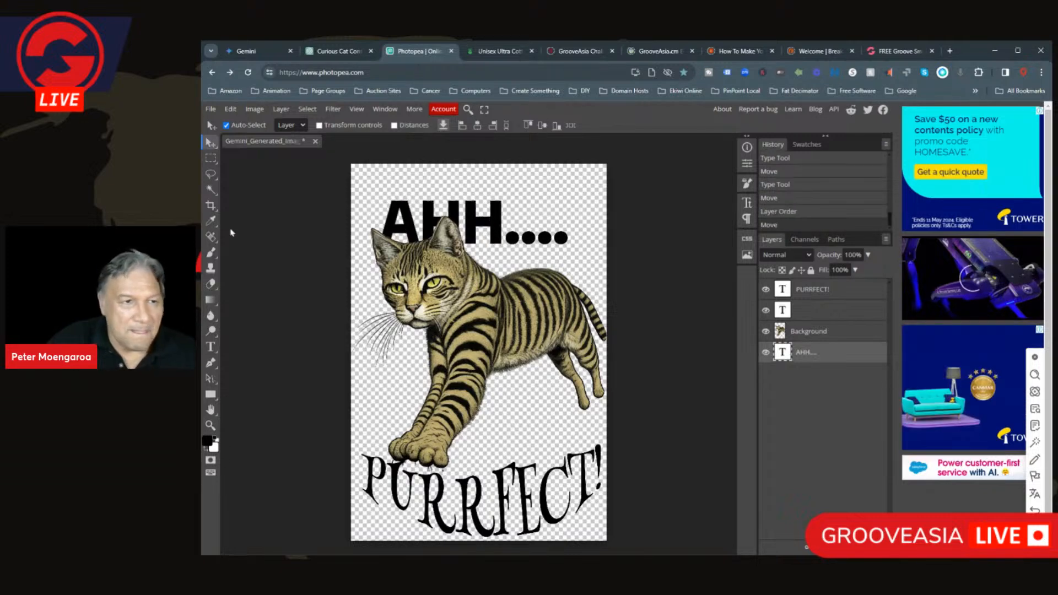
- Recolour the whole AHH.... text white (ffffff)
{"action": "left_click", "coordinate": [211, 347]}
{"action": "left_click", "coordinate": [503, 227]}
{"action": "key", "text": "ctrl+a"}
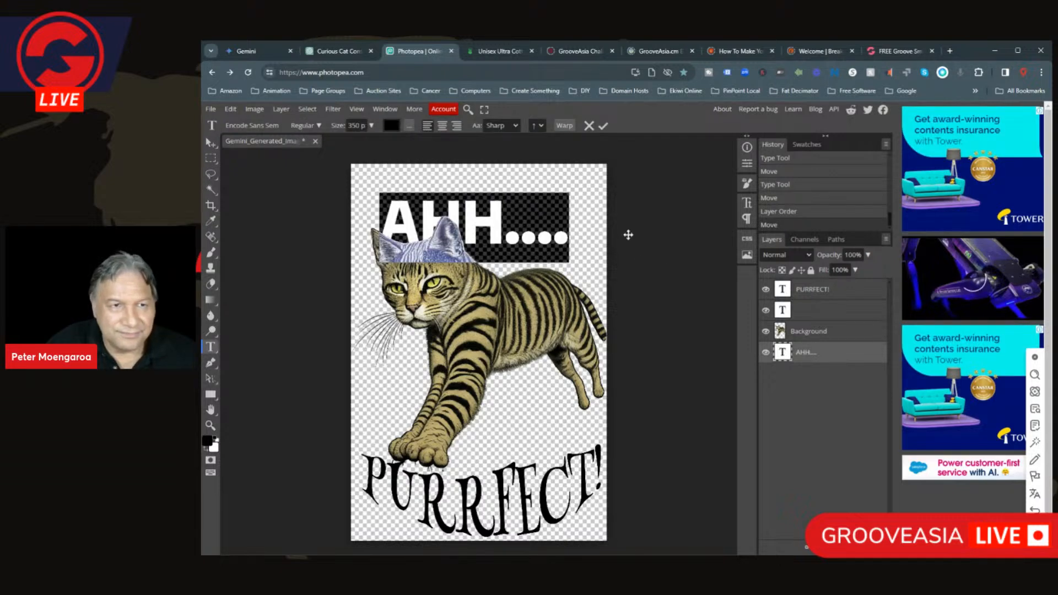
{"action": "left_click", "coordinate": [394, 127]}
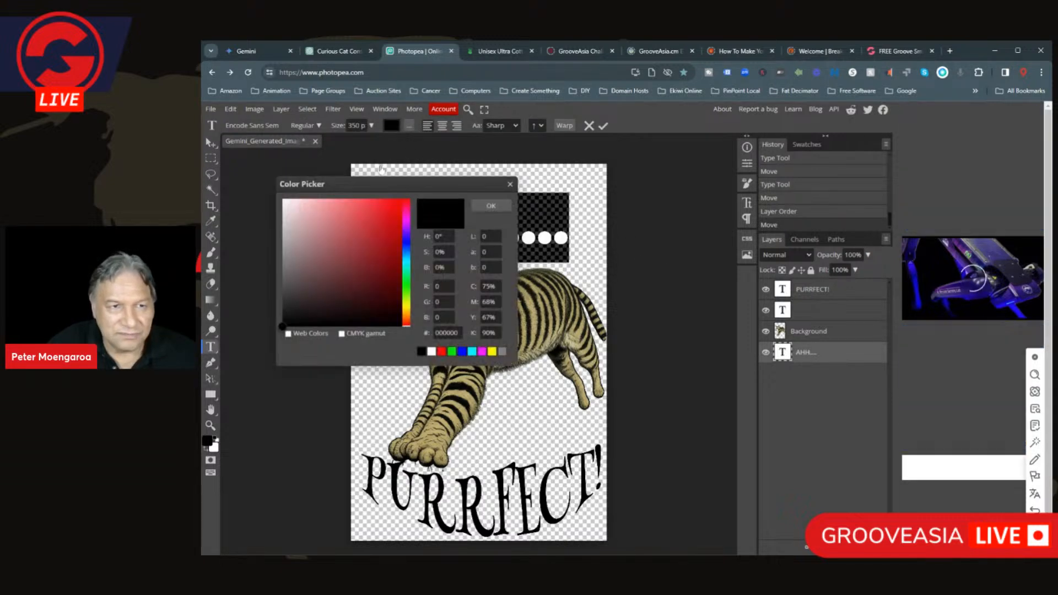
{"action": "left_click_drag", "start_coordinate": [285, 203], "coordinate": [276, 197]}
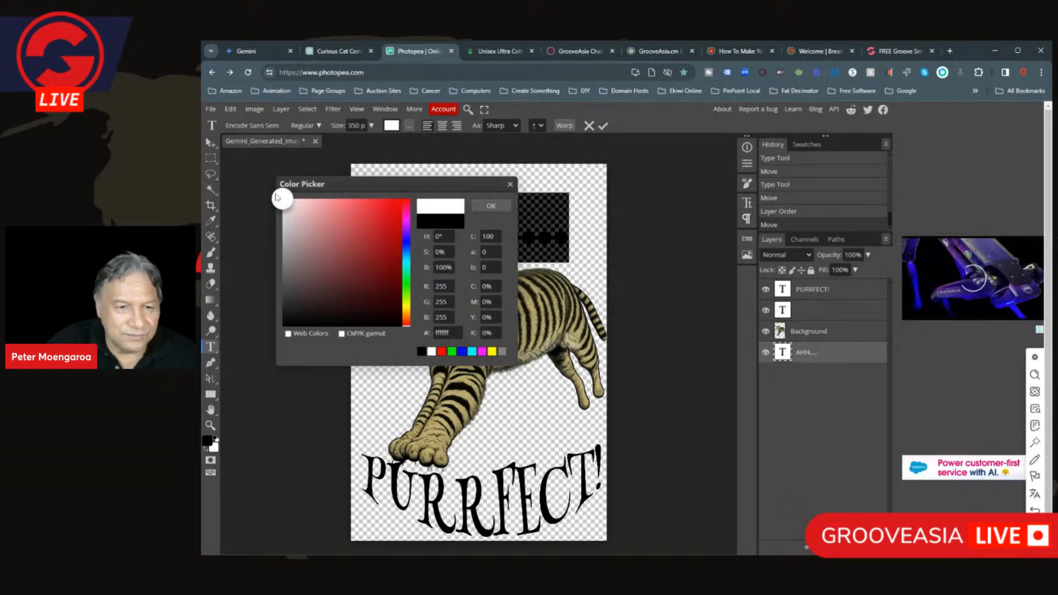
{"action": "key", "text": "Return"}
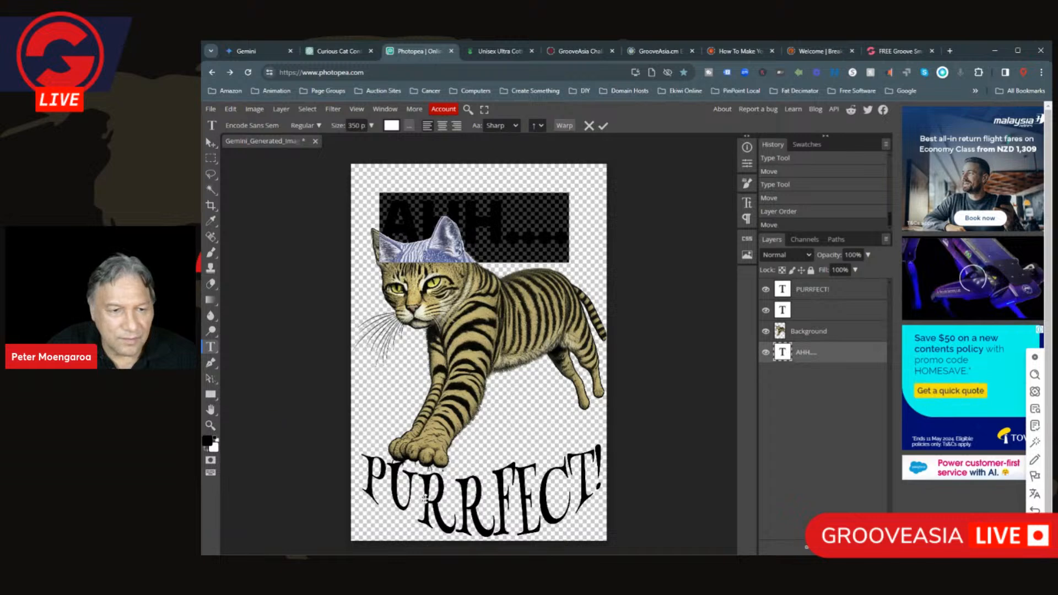
{"action": "left_click", "coordinate": [213, 142]}
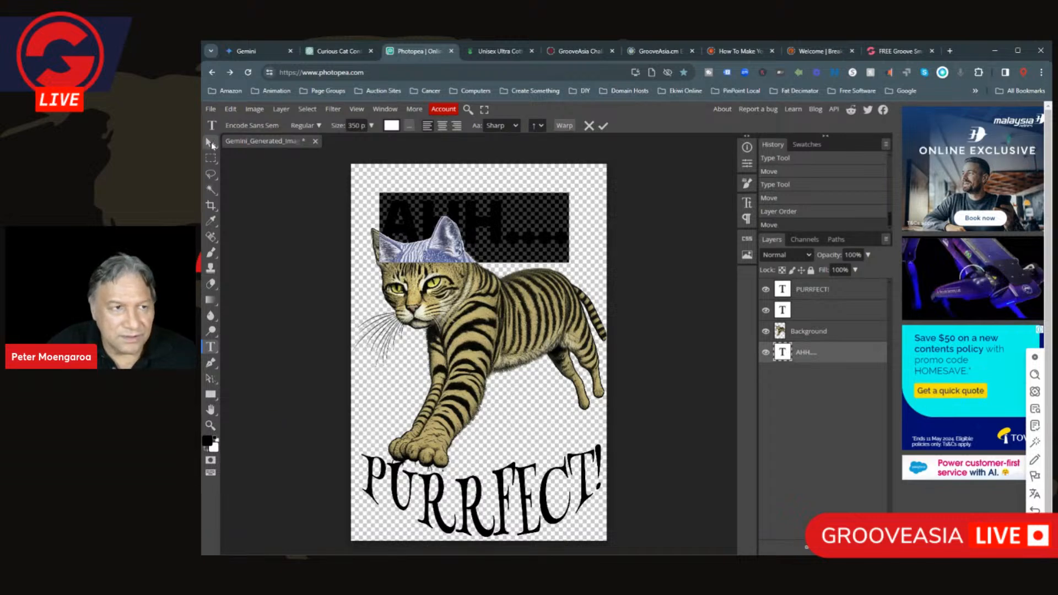
- Nudge the PURRFECT! caption slightly and recolour all of its text white
{"action": "left_click_drag", "start_coordinate": [452, 508], "coordinate": [452, 506]}
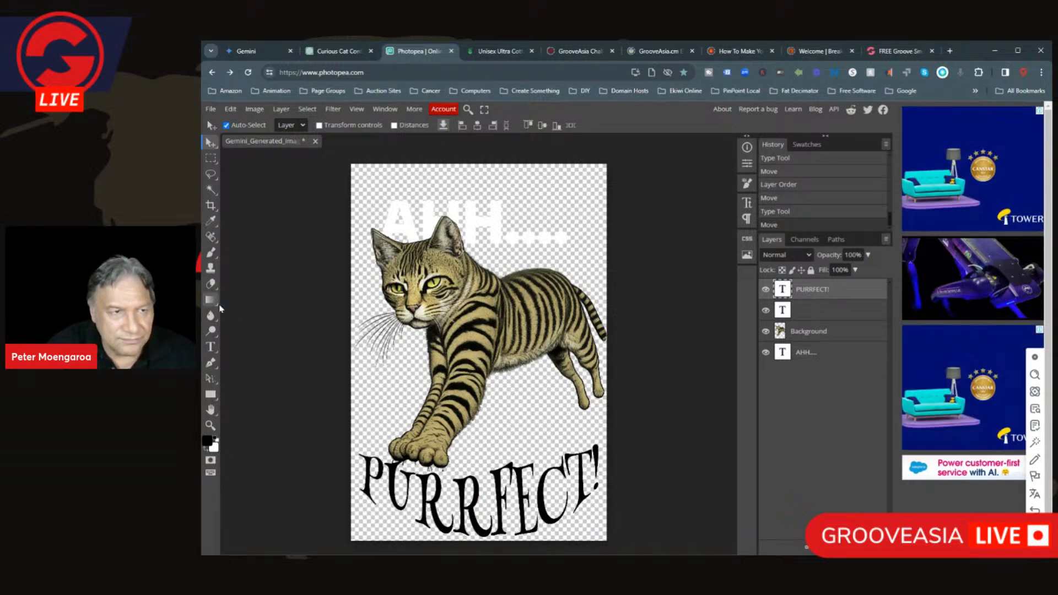
{"action": "left_click", "coordinate": [210, 346]}
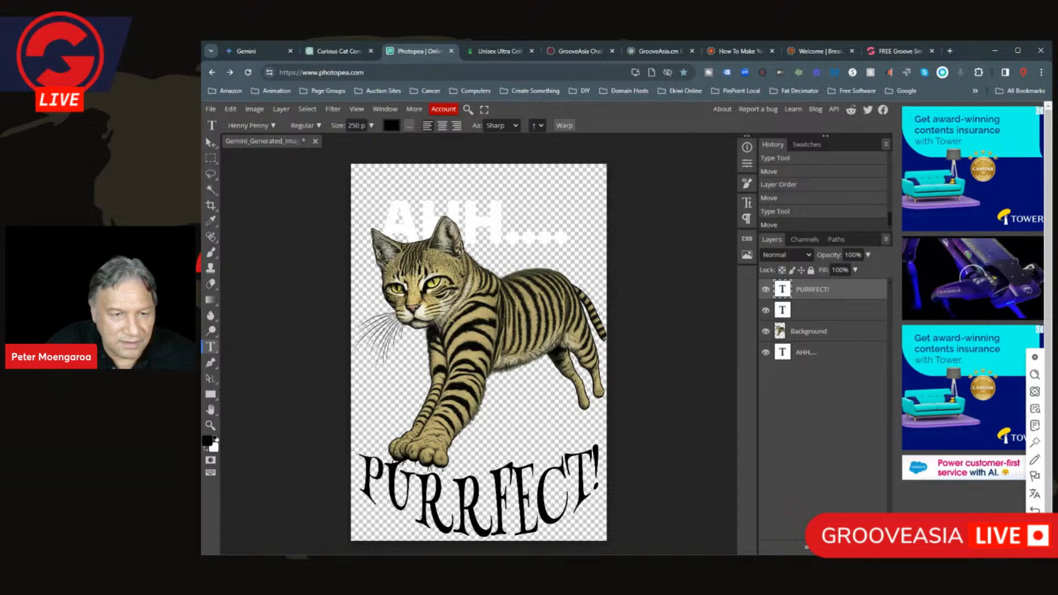
{"action": "double_click", "coordinate": [357, 483]}
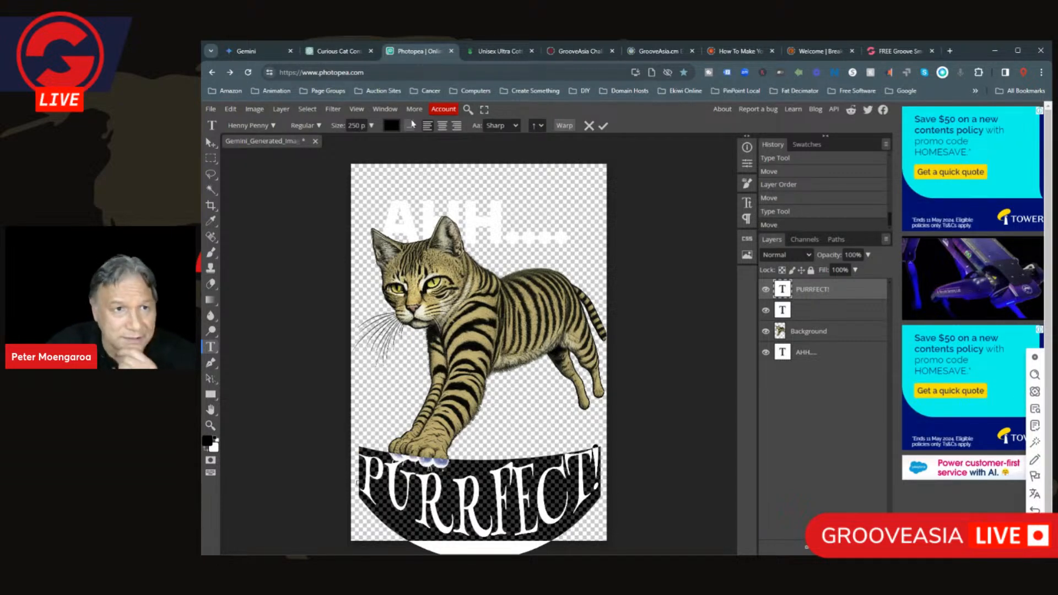
{"action": "left_click", "coordinate": [392, 125]}
{"action": "left_click", "coordinate": [300, 218]}
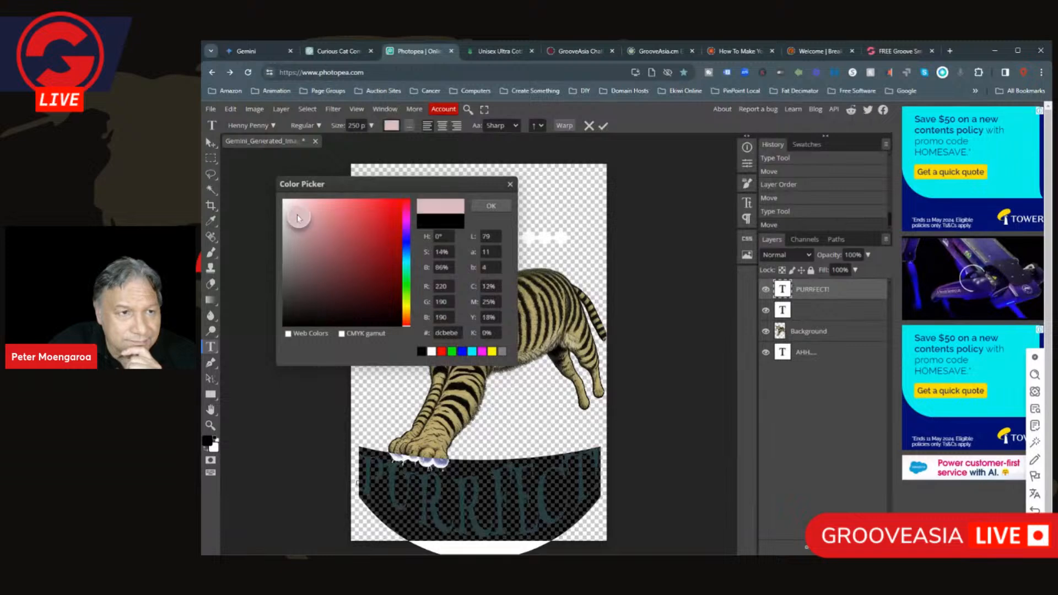
{"action": "left_click_drag", "start_coordinate": [300, 218], "coordinate": [281, 197]}
{"action": "left_click", "coordinate": [491, 205]}
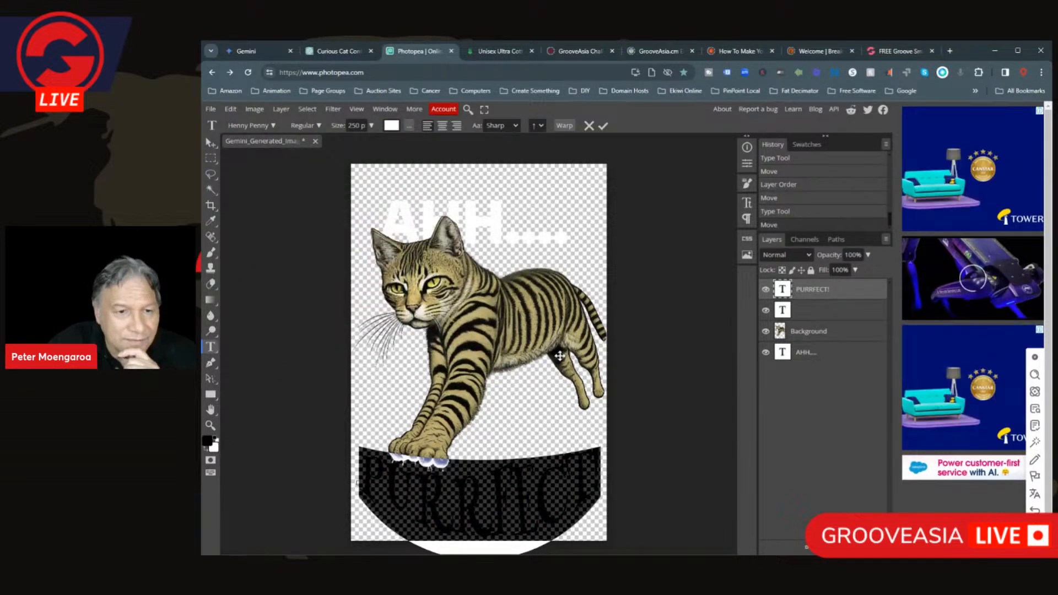
{"action": "left_click", "coordinate": [210, 143]}
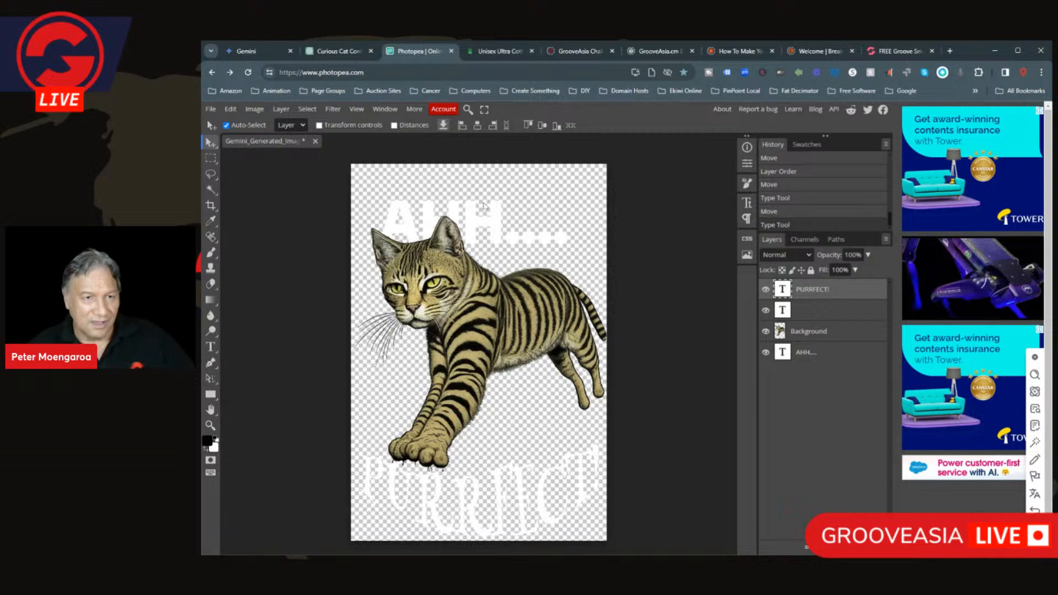
- Crop away the empty strip at the top of the canvas, just above the AHH.... text
{"action": "left_click", "coordinate": [210, 205]}
{"action": "left_click_drag", "start_coordinate": [479, 165], "coordinate": [480, 187]}
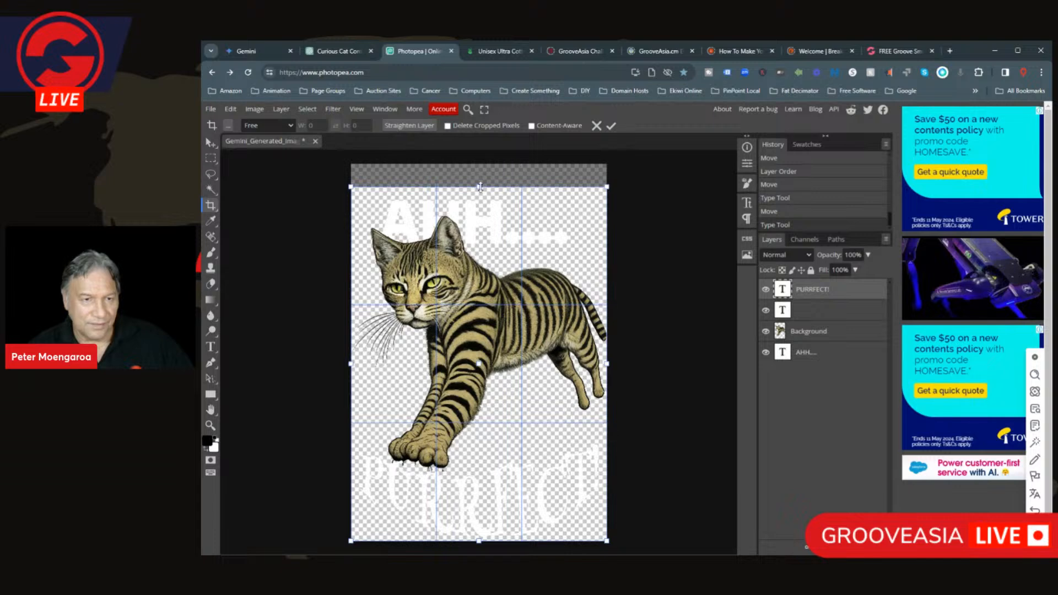
{"action": "left_click", "coordinate": [611, 126]}
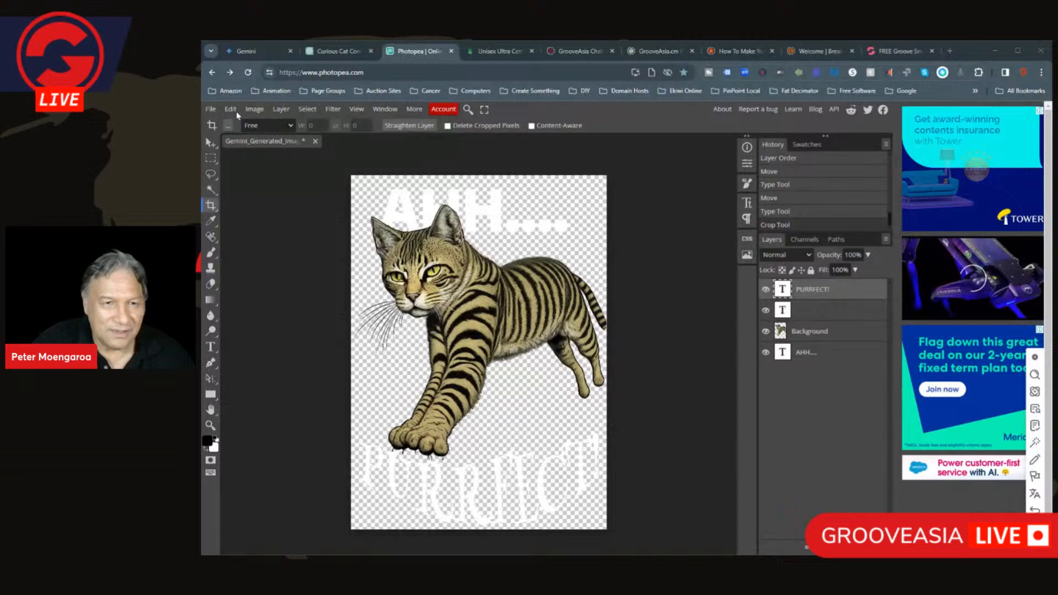
- Export the design for web as a 1536 × 2127 px PNG at 100% quality and dismiss the ad-removal offer
{"action": "key", "text": "ctrl+alt+shift+s"}
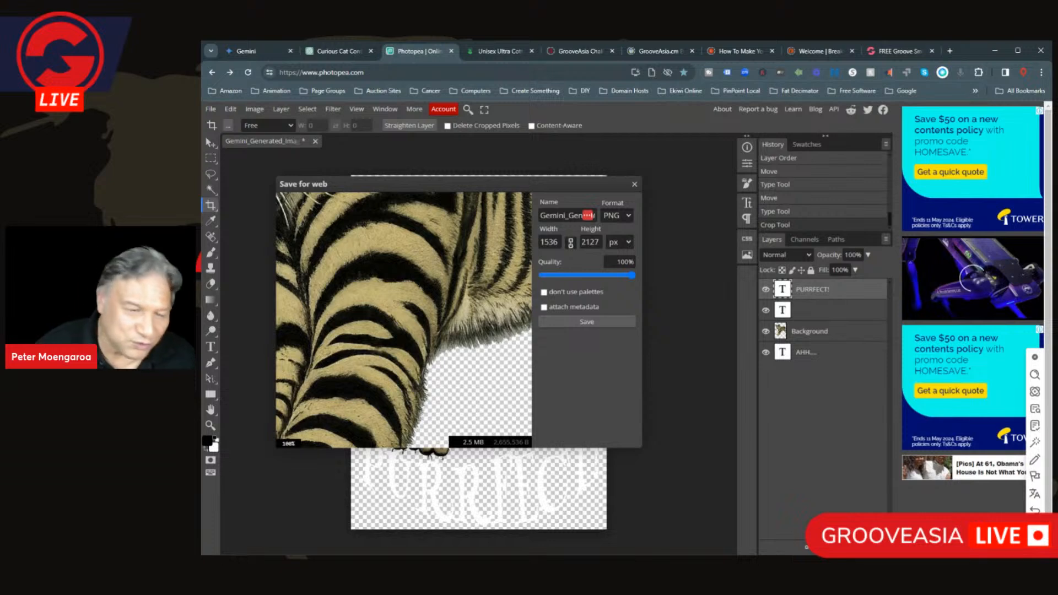
{"action": "left_click", "coordinate": [605, 324]}
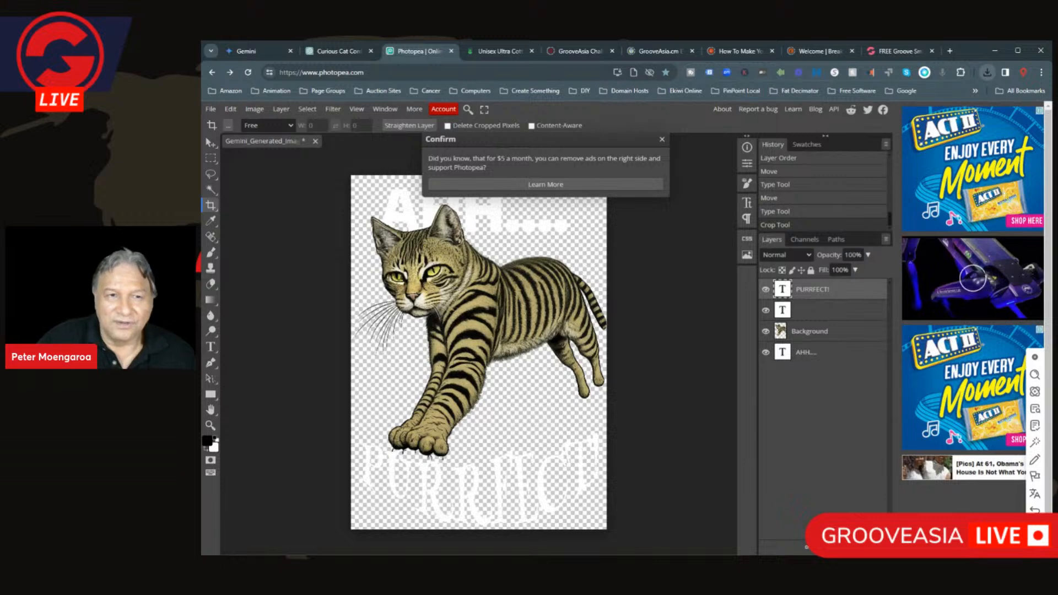
{"action": "left_click", "coordinate": [662, 139]}
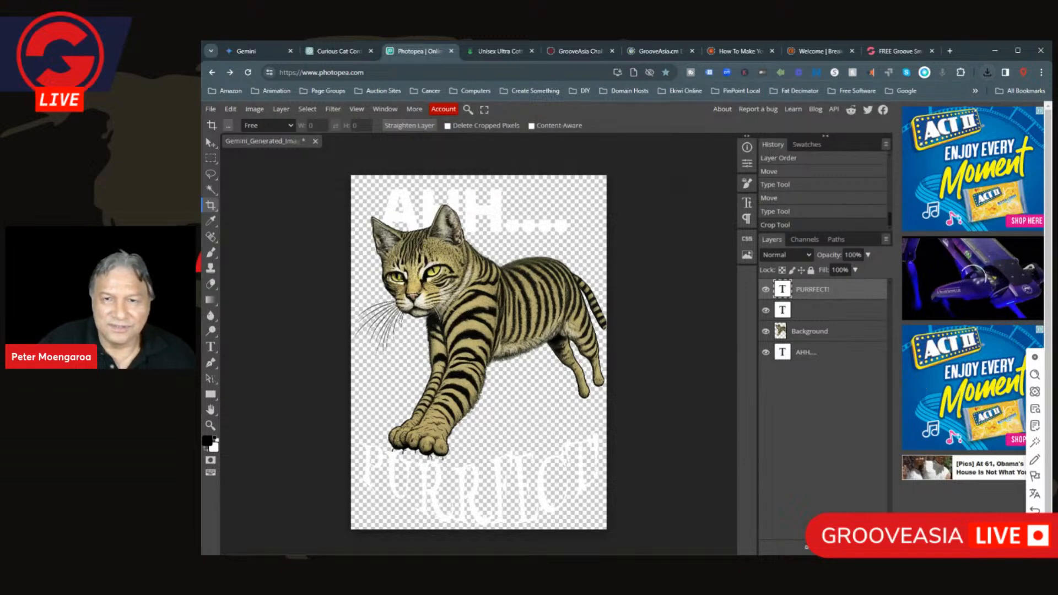
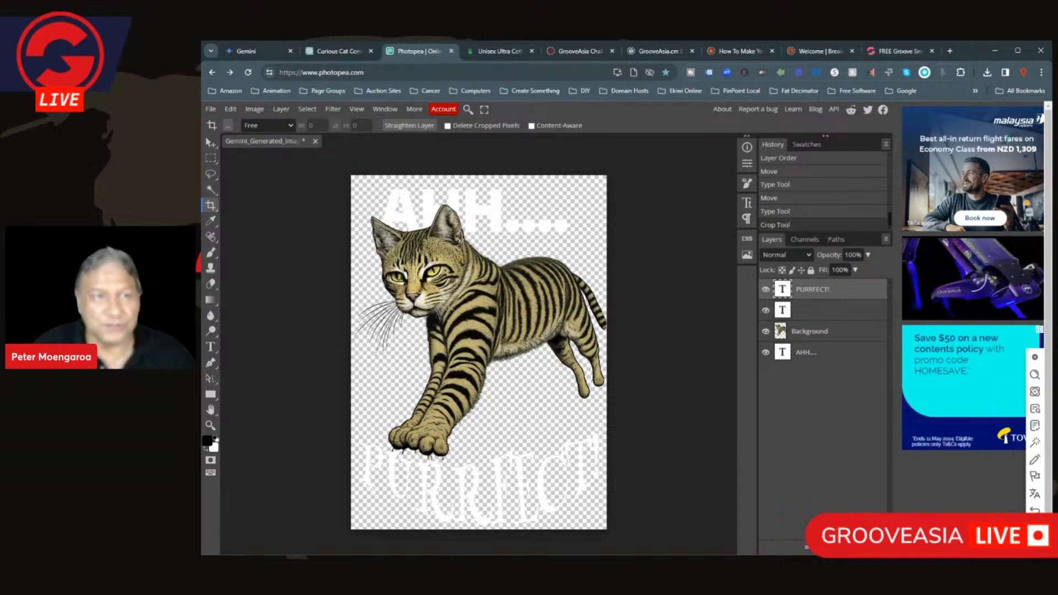
- Switch to Printify and open the men's T-shirts category in the product catalog
{"action": "left_click", "coordinate": [496, 51]}
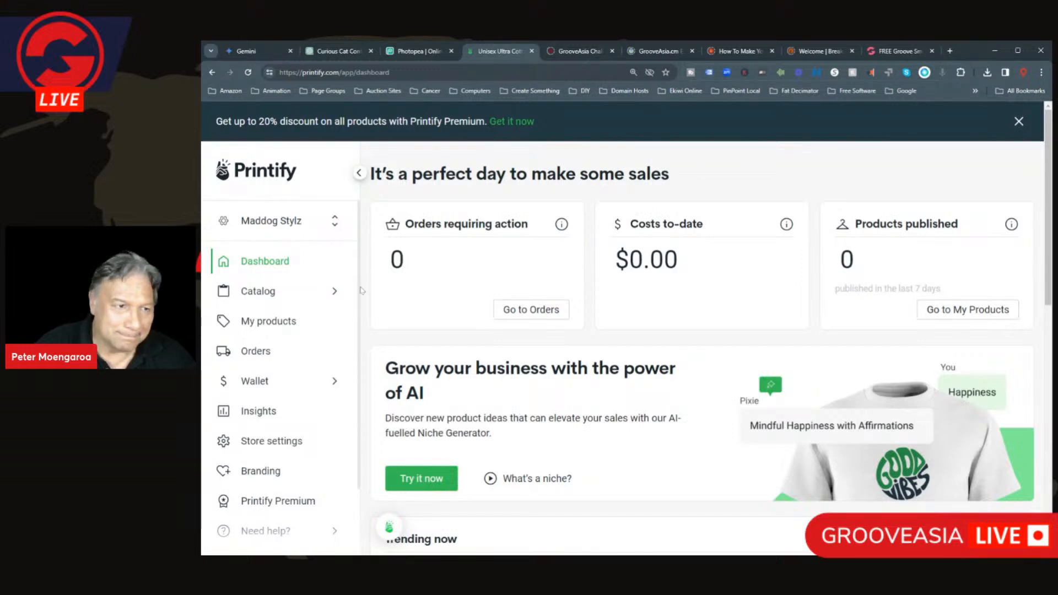
{"action": "scroll", "coordinate": [361, 290], "scroll_direction": "down", "scroll_amount": 1}
{"action": "scroll", "coordinate": [361, 291], "scroll_direction": "up", "scroll_amount": 1}
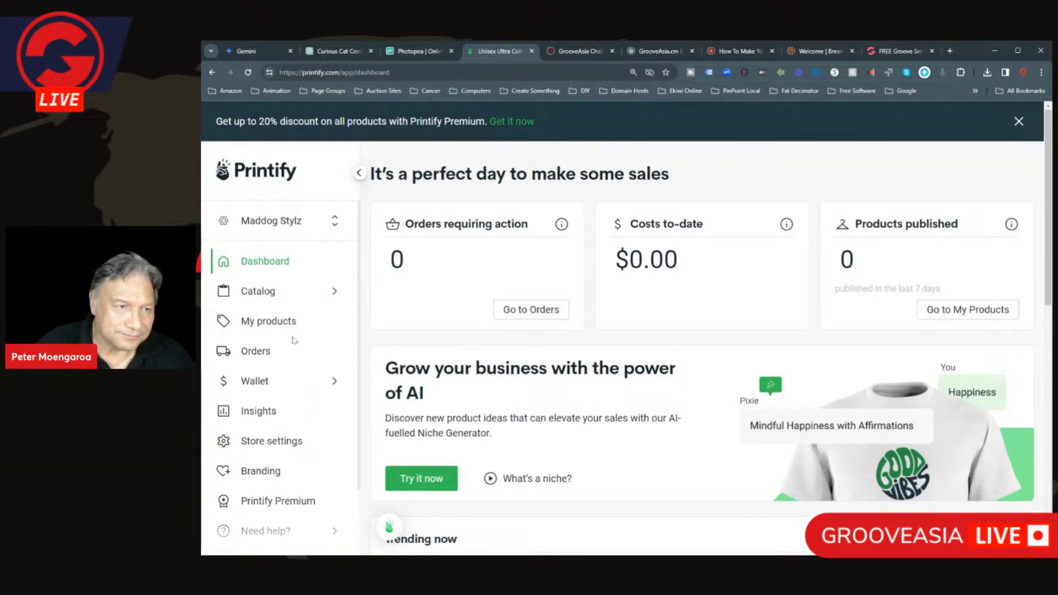
{"action": "mouse_move", "coordinate": [270, 296]}
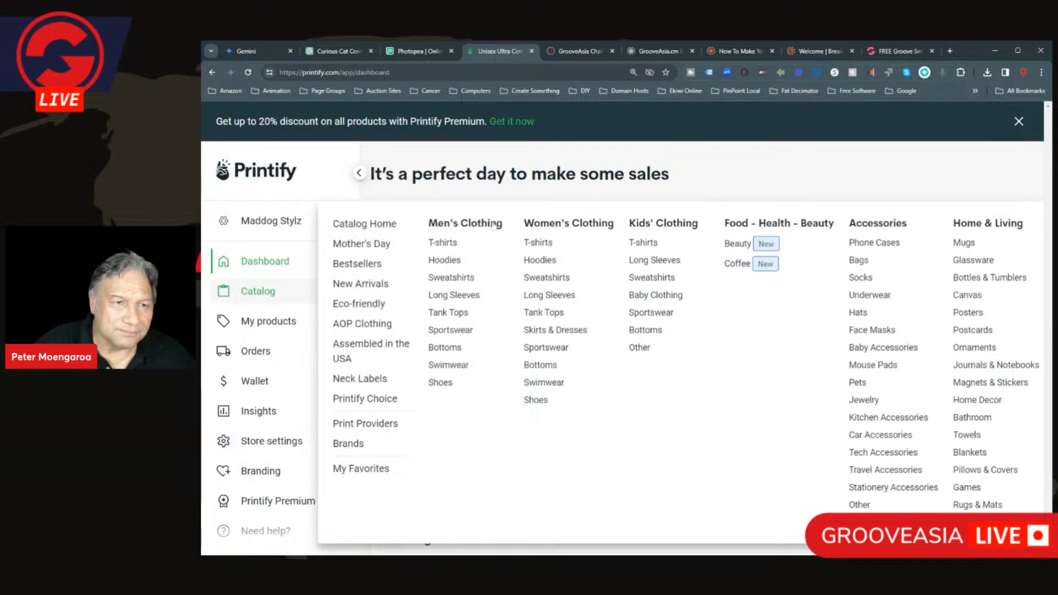
{"action": "left_click", "coordinate": [444, 247]}
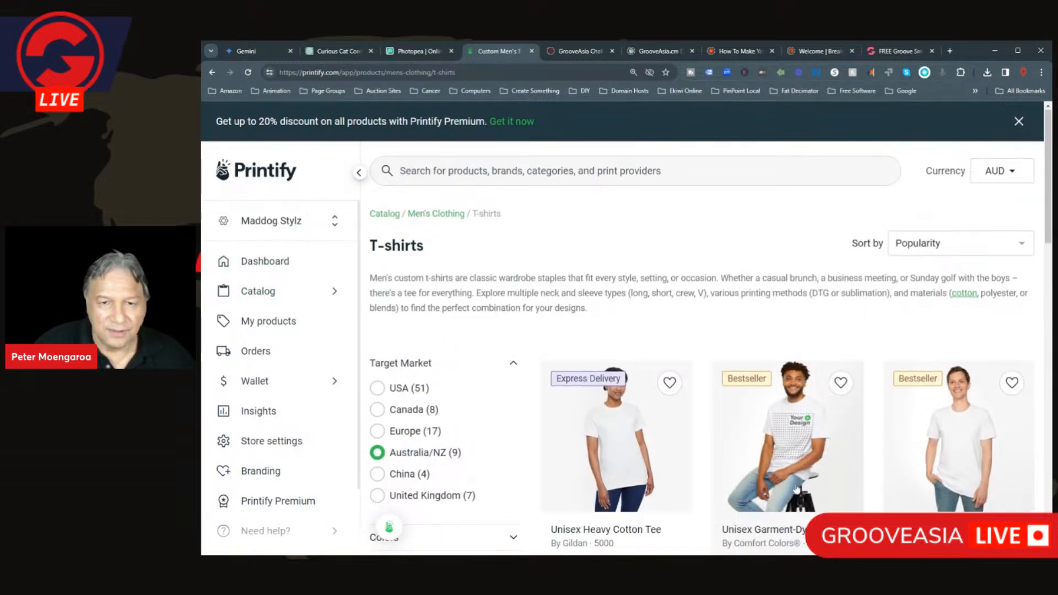
- Look over the T-shirts offered for the Australia/NZ market, examining their prices, sizes, colours and print providers
{"action": "scroll", "coordinate": [797, 490], "scroll_direction": "down", "scroll_amount": 2}
{"action": "scroll", "coordinate": [897, 373], "scroll_direction": "down", "scroll_amount": 1}
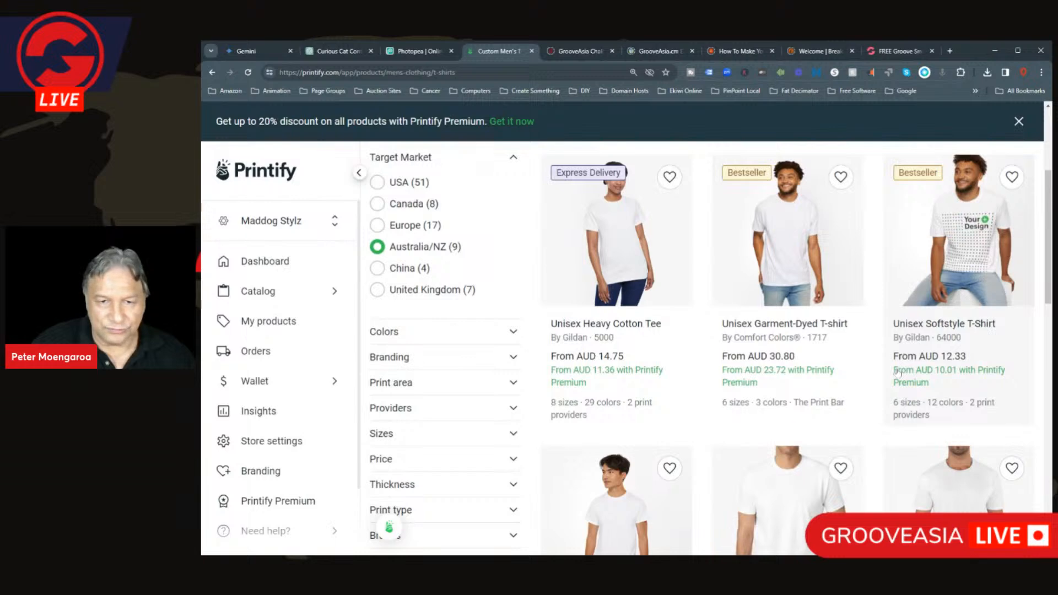
{"action": "scroll", "coordinate": [624, 395], "scroll_direction": "up", "scroll_amount": 1}
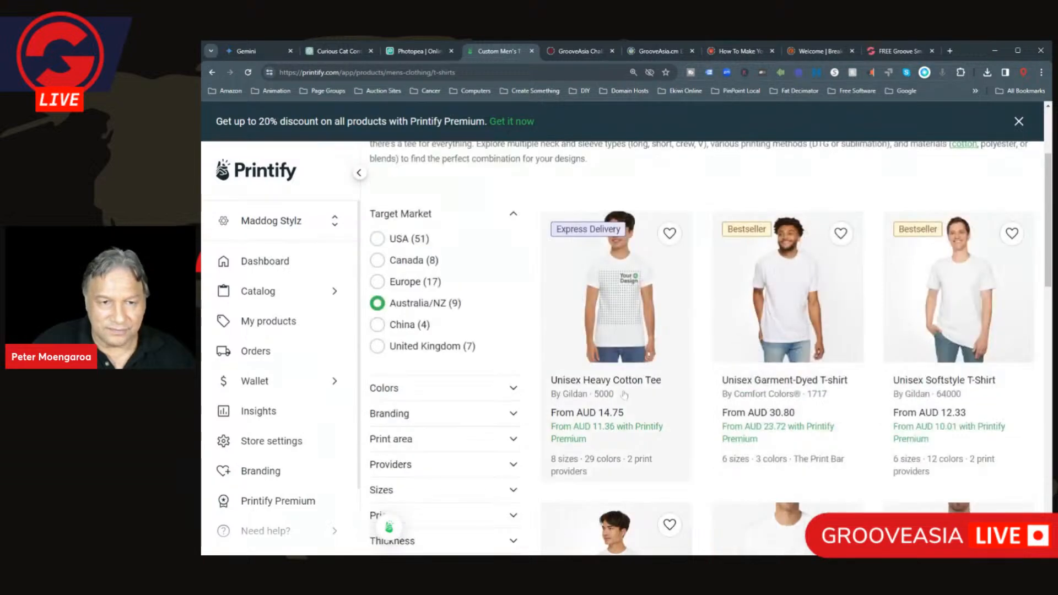
{"action": "scroll", "coordinate": [628, 396], "scroll_direction": "down", "scroll_amount": 3}
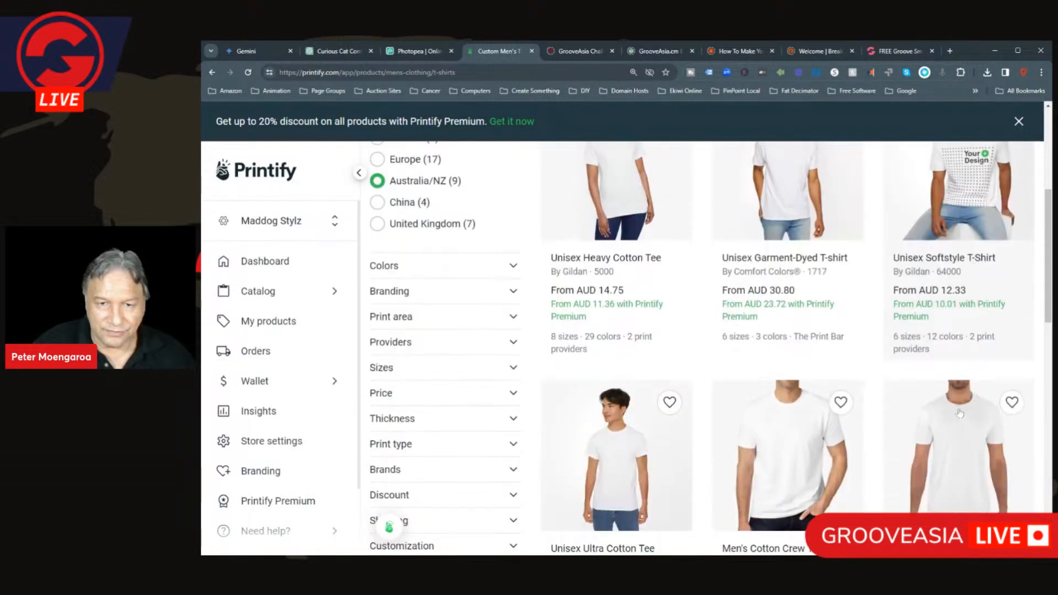
{"action": "scroll", "coordinate": [960, 414], "scroll_direction": "up", "scroll_amount": 2}
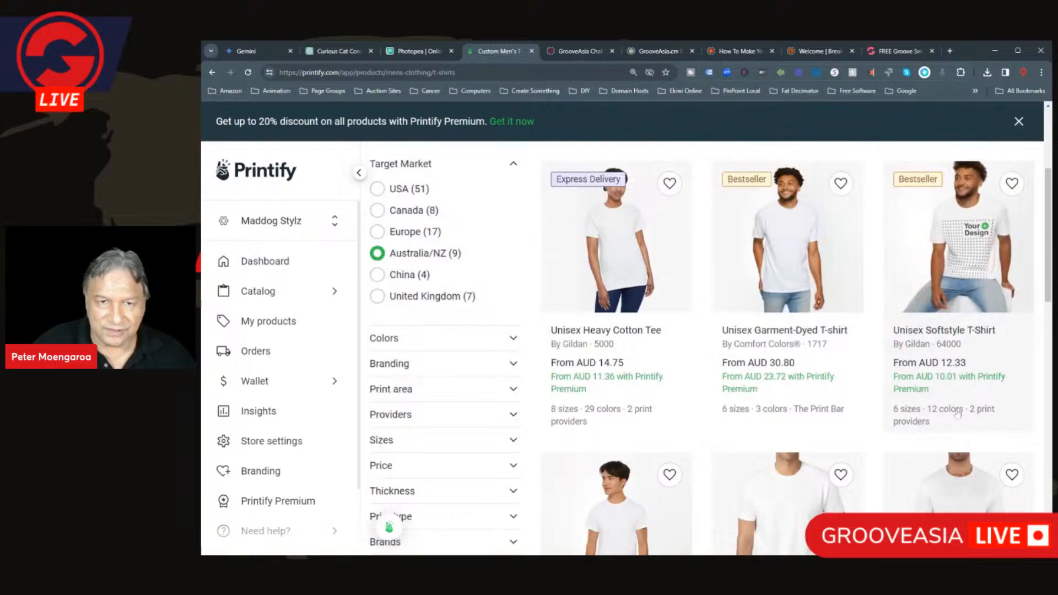
{"action": "scroll", "coordinate": [958, 415], "scroll_direction": "up", "scroll_amount": 1}
{"action": "scroll", "coordinate": [958, 413], "scroll_direction": "down", "scroll_amount": 5}
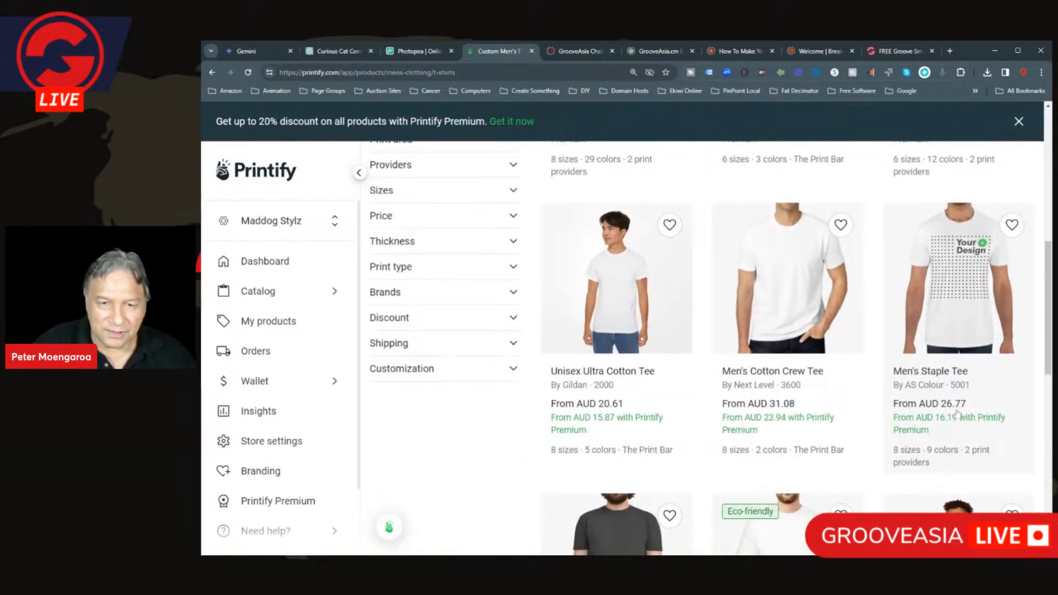
{"action": "scroll", "coordinate": [958, 414], "scroll_direction": "down", "scroll_amount": 2}
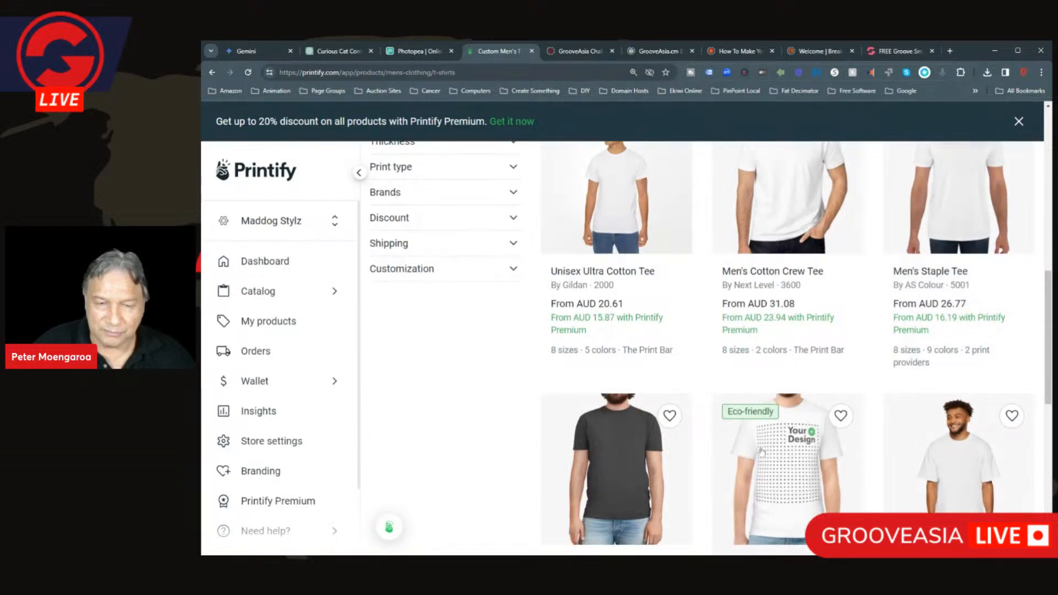
{"action": "scroll", "coordinate": [762, 451], "scroll_direction": "up", "scroll_amount": 8}
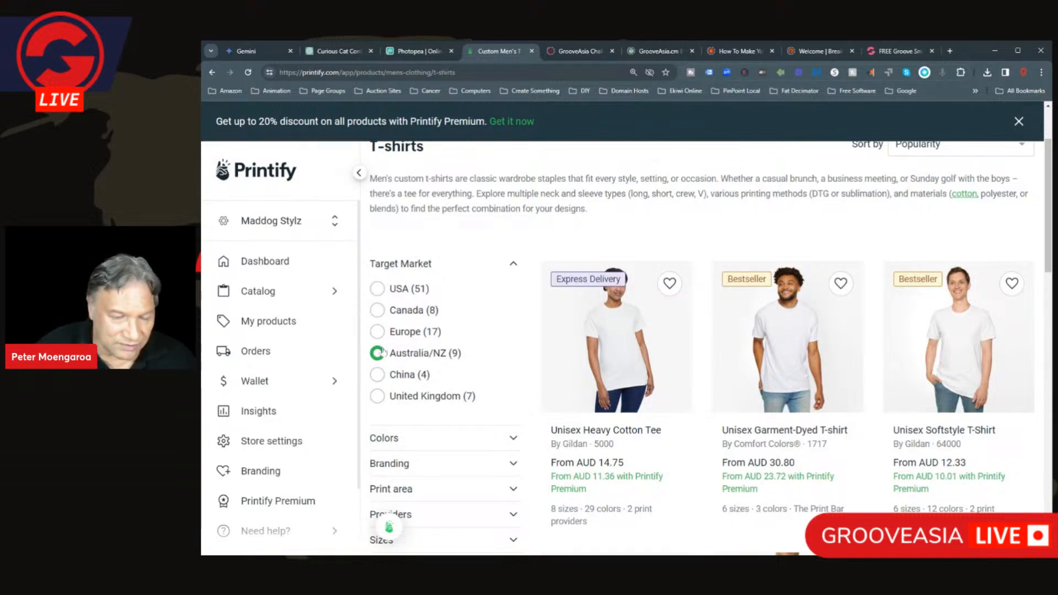
- Set the target market to USA and open the Unisex Ultra Cotton Tee by Gildan (2000)
{"action": "left_click", "coordinate": [392, 290]}
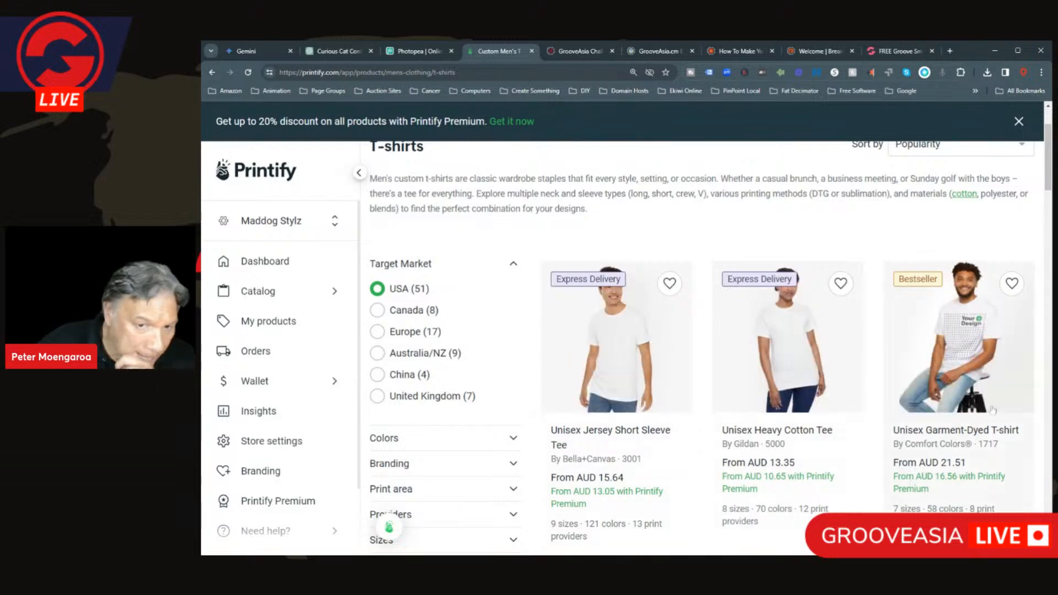
{"action": "scroll", "coordinate": [884, 445], "scroll_direction": "down", "scroll_amount": 5}
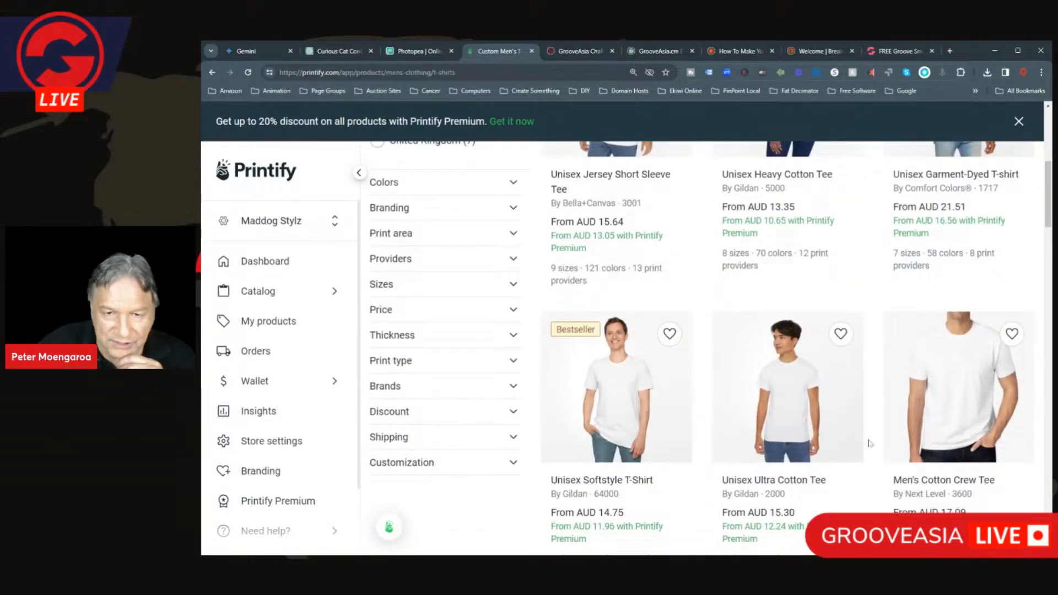
{"action": "scroll", "coordinate": [870, 443], "scroll_direction": "down", "scroll_amount": 1}
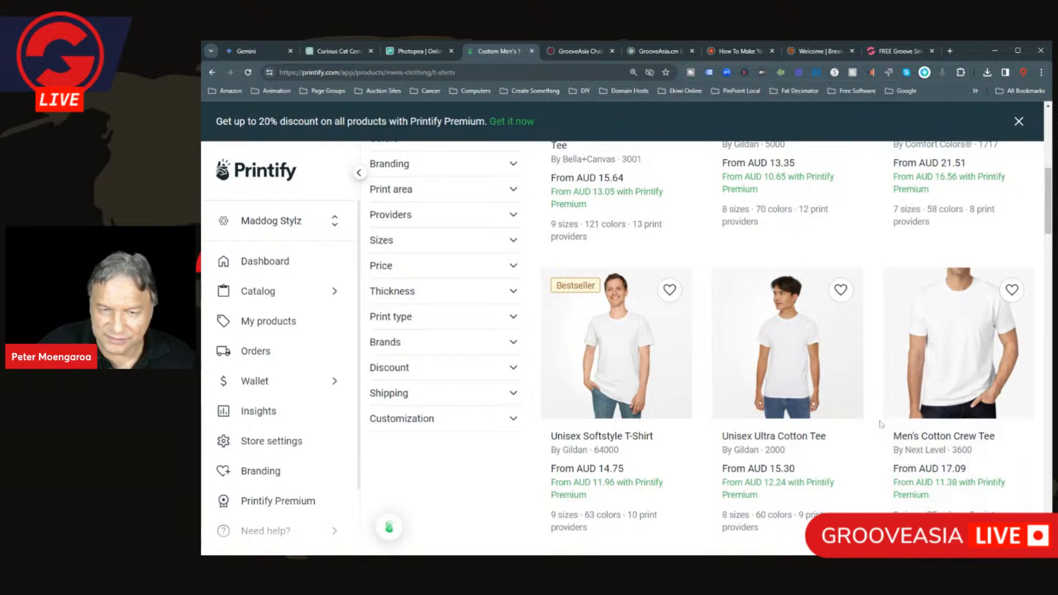
{"action": "scroll", "coordinate": [846, 444], "scroll_direction": "down", "scroll_amount": 1}
{"action": "scroll", "coordinate": [847, 446], "scroll_direction": "down", "scroll_amount": 4}
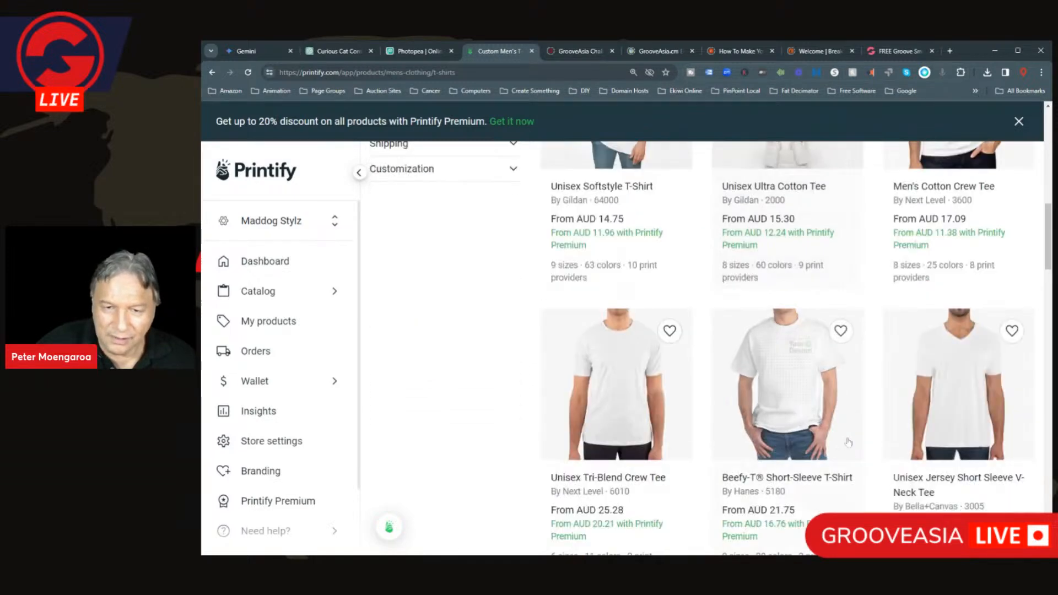
{"action": "scroll", "coordinate": [849, 443], "scroll_direction": "up", "scroll_amount": 5}
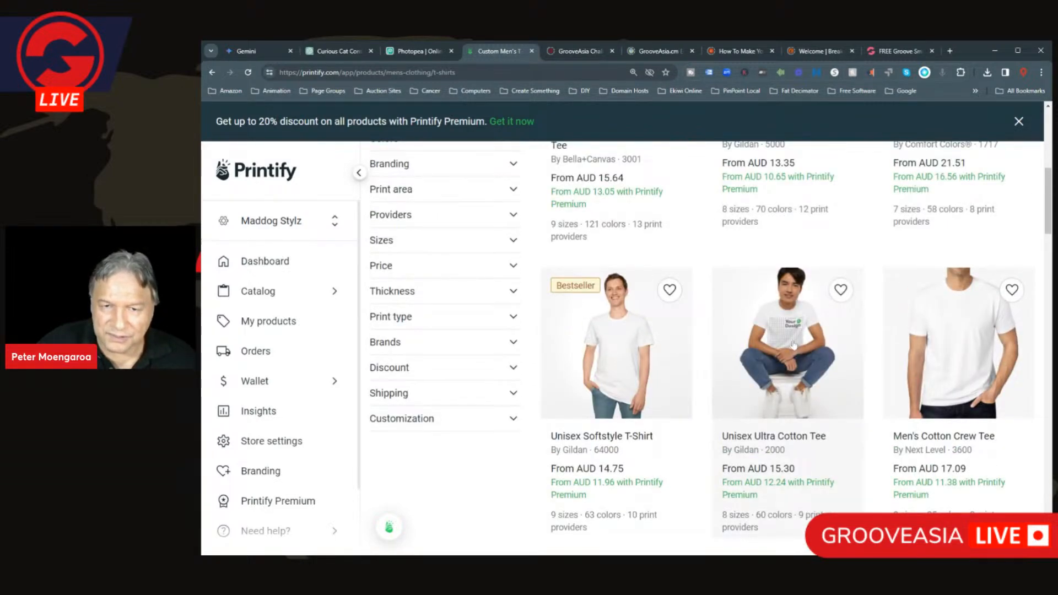
{"action": "left_click", "coordinate": [794, 345]}
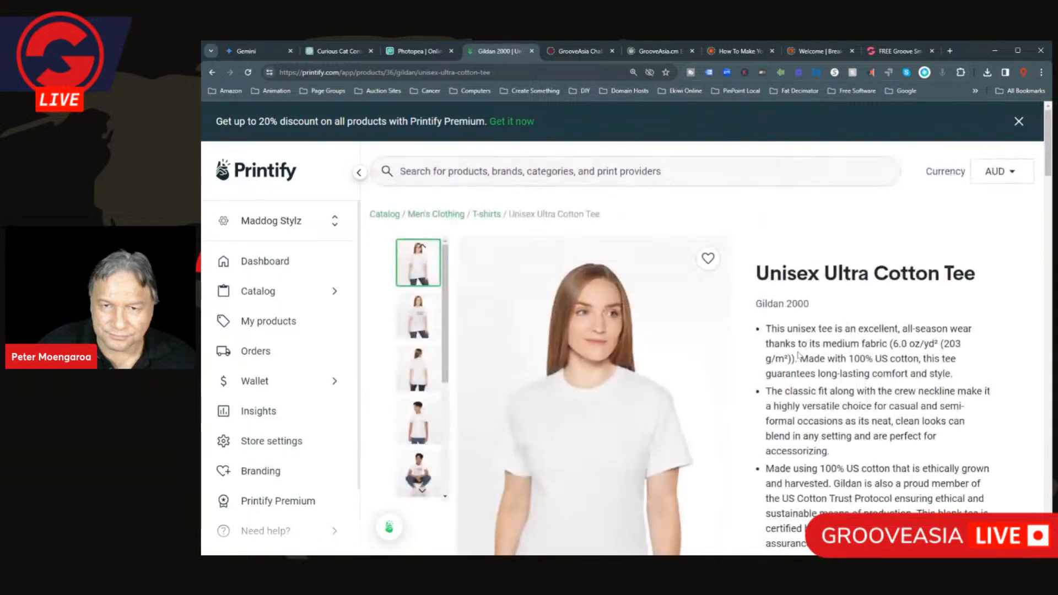
- Review the tee's description and compare the local USA providers' prices, shipping, production times, print areas and colours
{"action": "scroll", "coordinate": [799, 356], "scroll_direction": "down", "scroll_amount": 8}
{"action": "scroll", "coordinate": [614, 455], "scroll_direction": "down", "scroll_amount": 2}
{"action": "scroll", "coordinate": [614, 449], "scroll_direction": "up", "scroll_amount": 6}
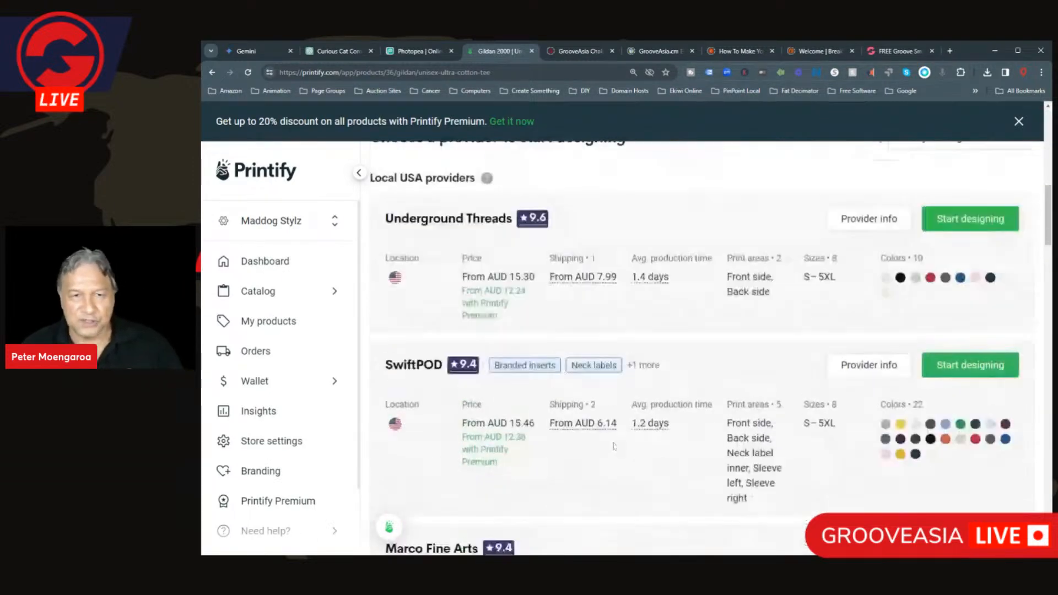
{"action": "scroll", "coordinate": [616, 443], "scroll_direction": "up", "scroll_amount": 2}
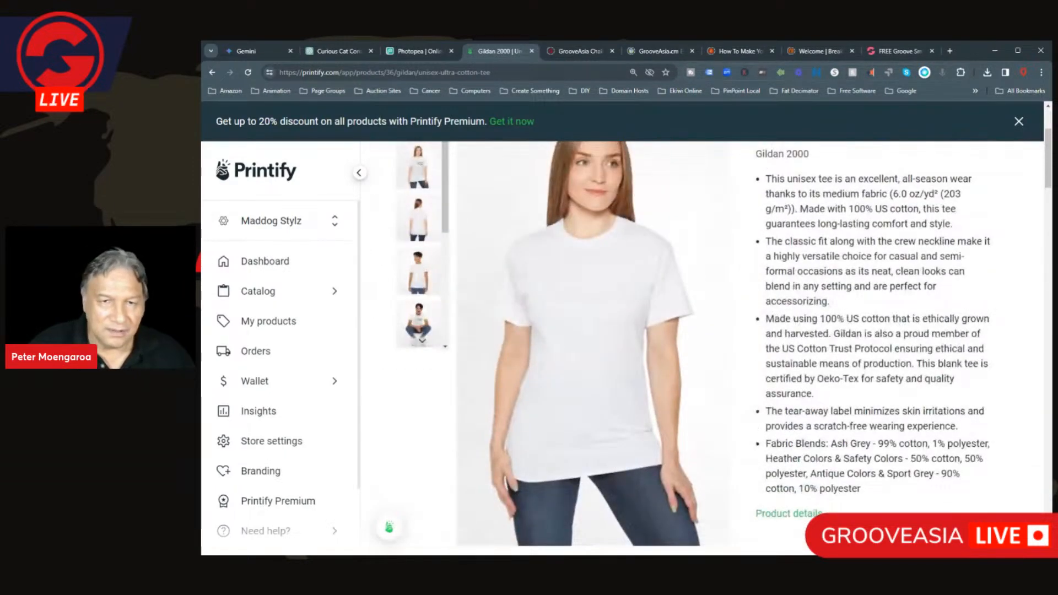
{"action": "scroll", "coordinate": [616, 442], "scroll_direction": "up", "scroll_amount": 2}
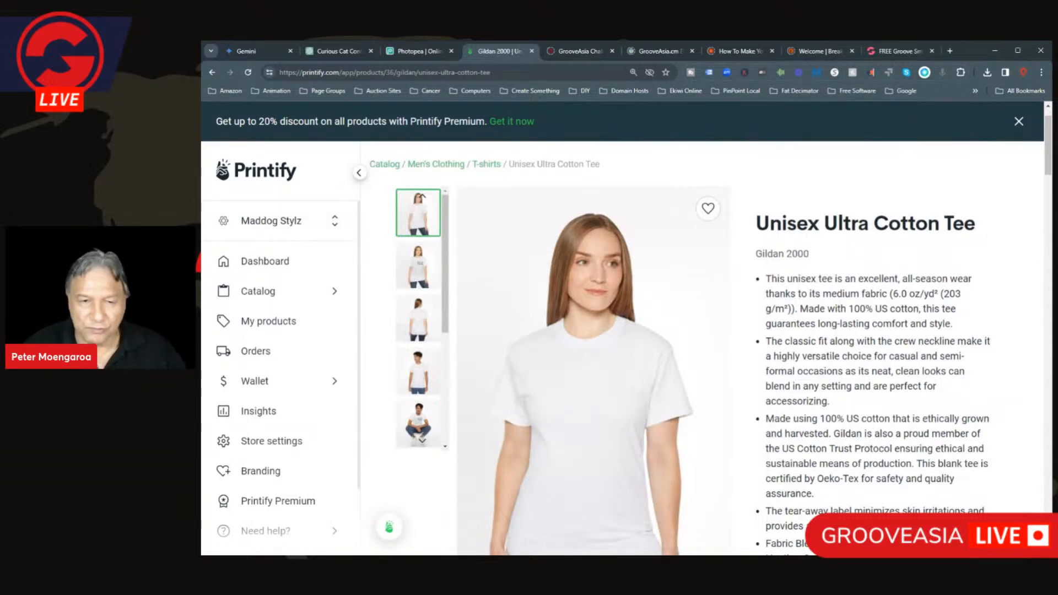
{"action": "scroll", "coordinate": [784, 357], "scroll_direction": "down", "scroll_amount": 5}
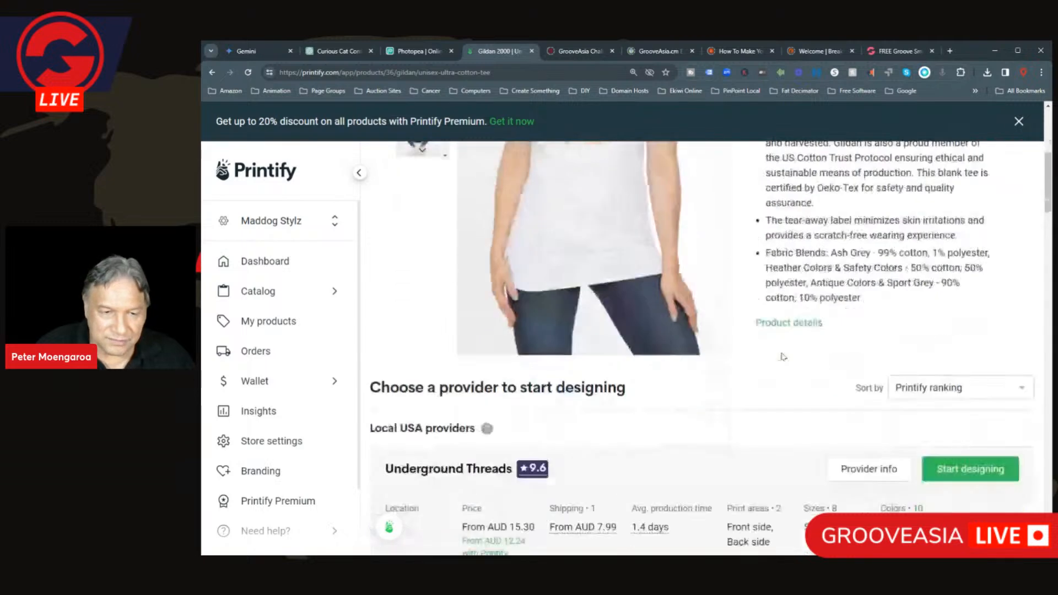
{"action": "scroll", "coordinate": [783, 357], "scroll_direction": "down", "scroll_amount": 4}
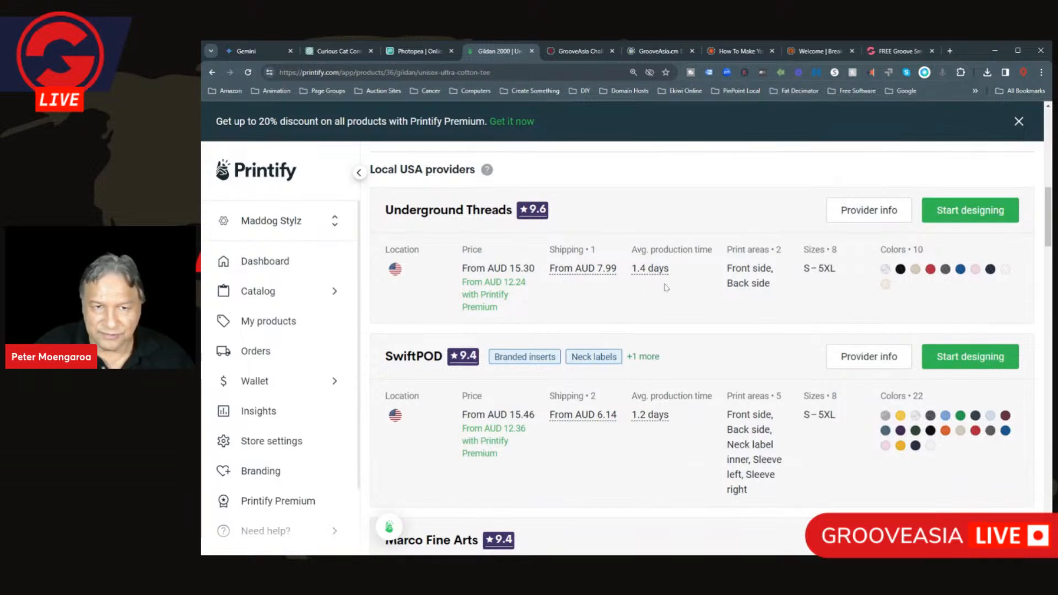
{"action": "scroll", "coordinate": [695, 337], "scroll_direction": "down", "scroll_amount": 1}
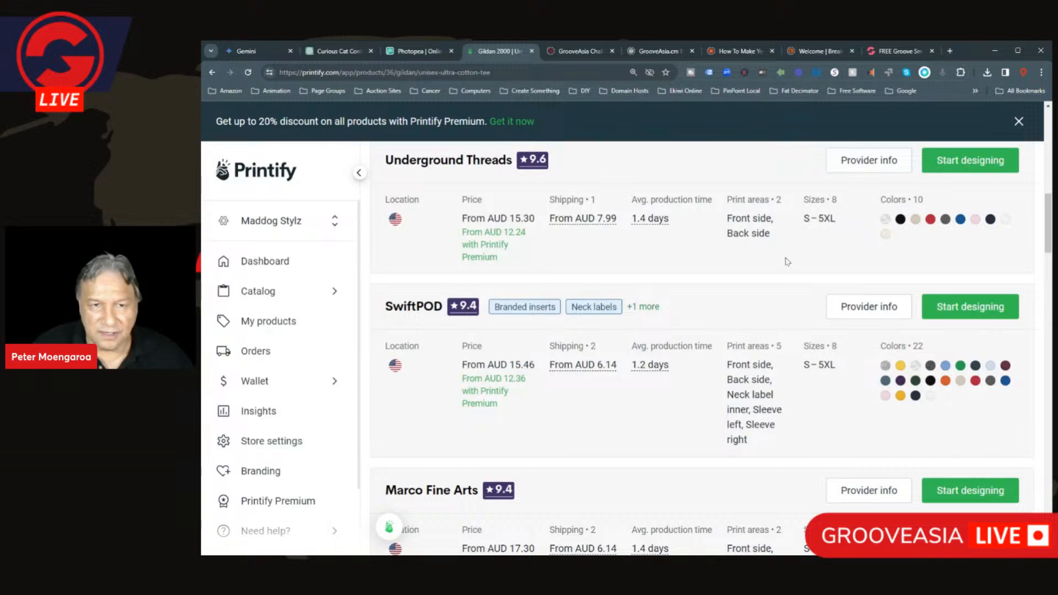
{"action": "scroll", "coordinate": [697, 311], "scroll_direction": "up", "scroll_amount": 1}
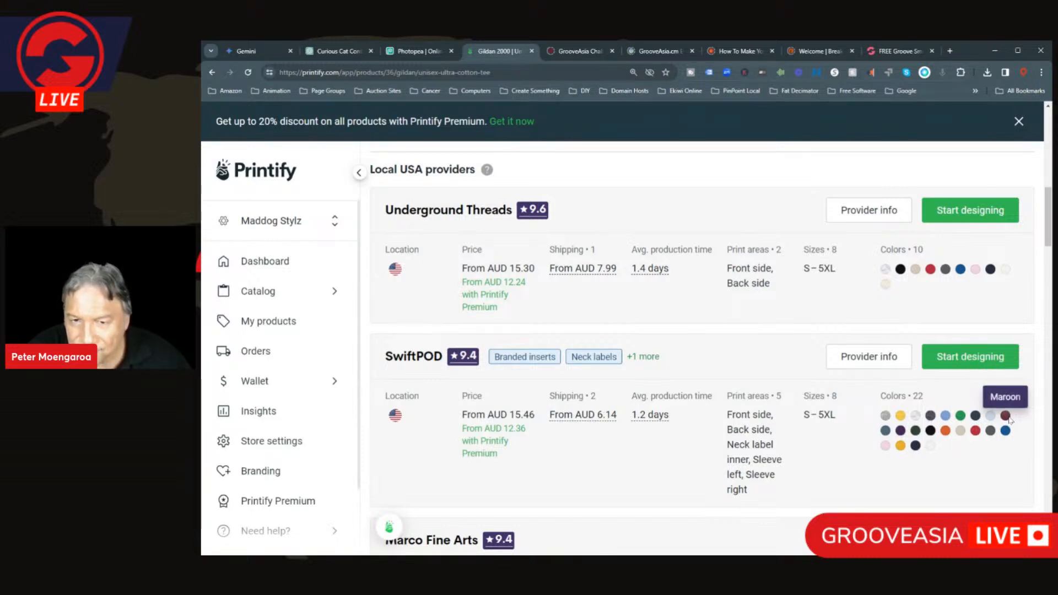
{"action": "scroll", "coordinate": [1010, 419], "scroll_direction": "down", "scroll_amount": 2}
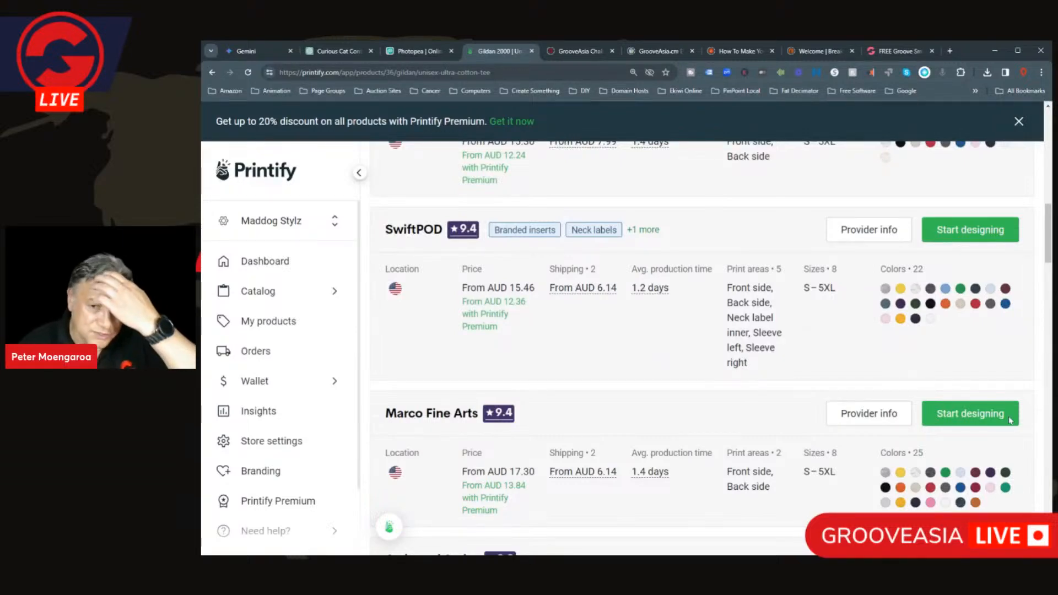
- Start designing the tee with SwiftPOD as the provider and dismiss the important product information
{"action": "scroll", "coordinate": [1011, 421], "scroll_direction": "up", "scroll_amount": 2}
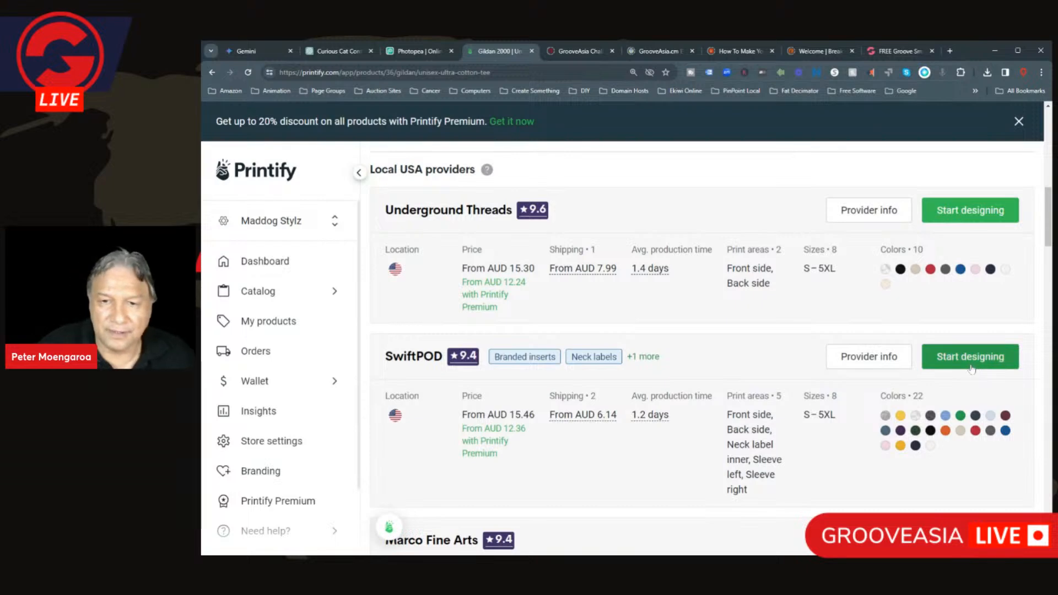
{"action": "left_click", "coordinate": [973, 364]}
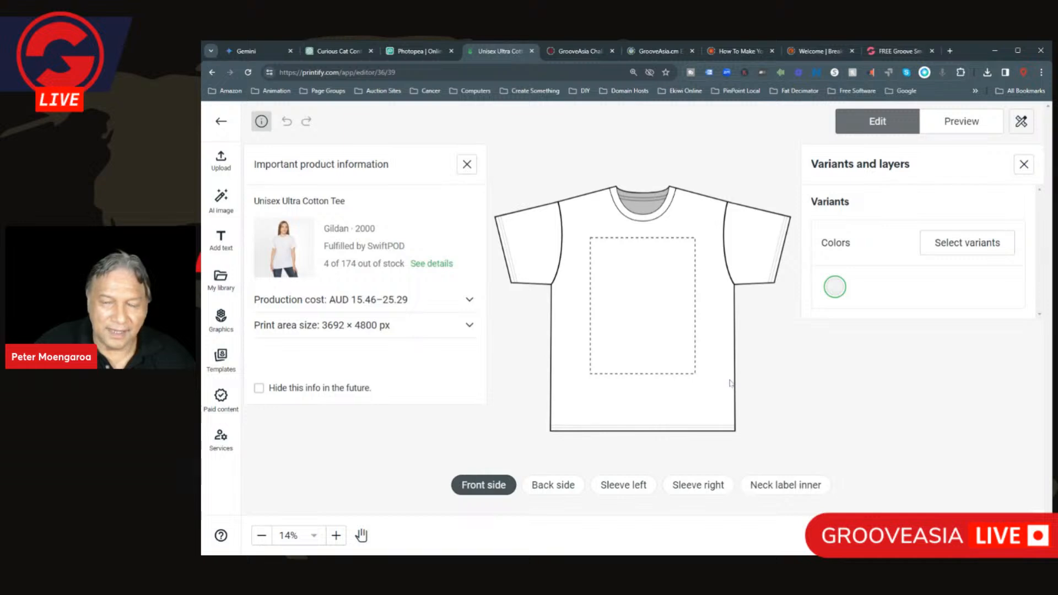
{"action": "left_click", "coordinate": [466, 165]}
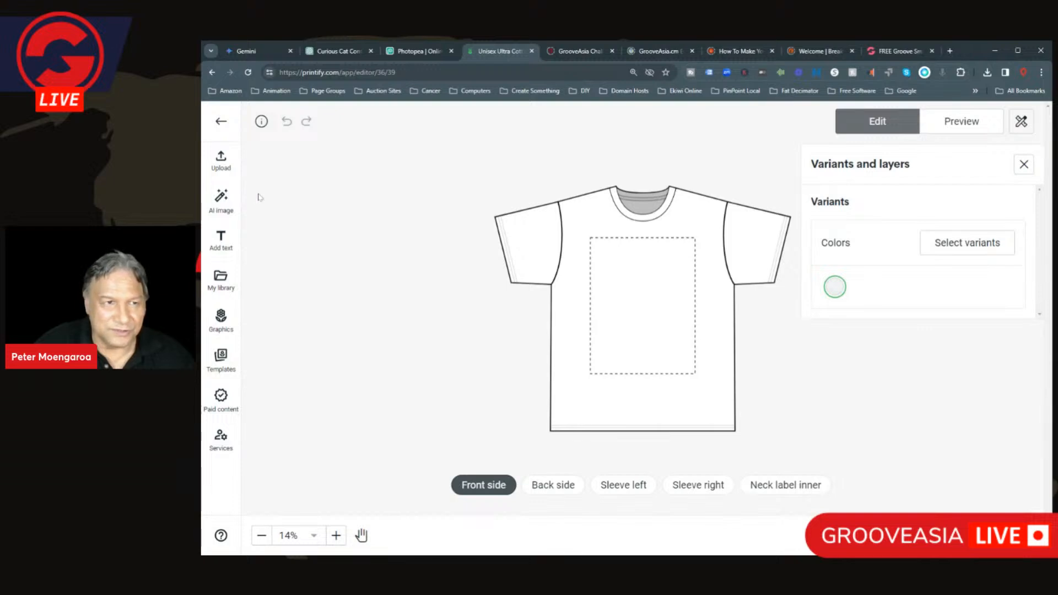
- Upload tabby-cat.png from the device onto the shirt's front side and enlarge it to 11.56 × 16 in, filling the print area's height
{"action": "left_click", "coordinate": [222, 162]}
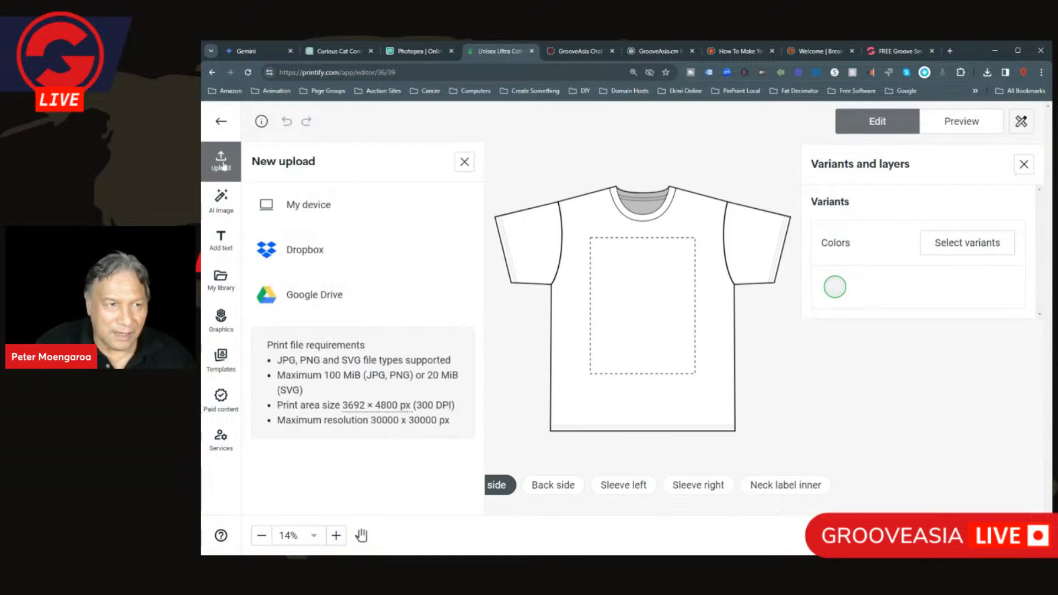
{"action": "left_click", "coordinate": [304, 208]}
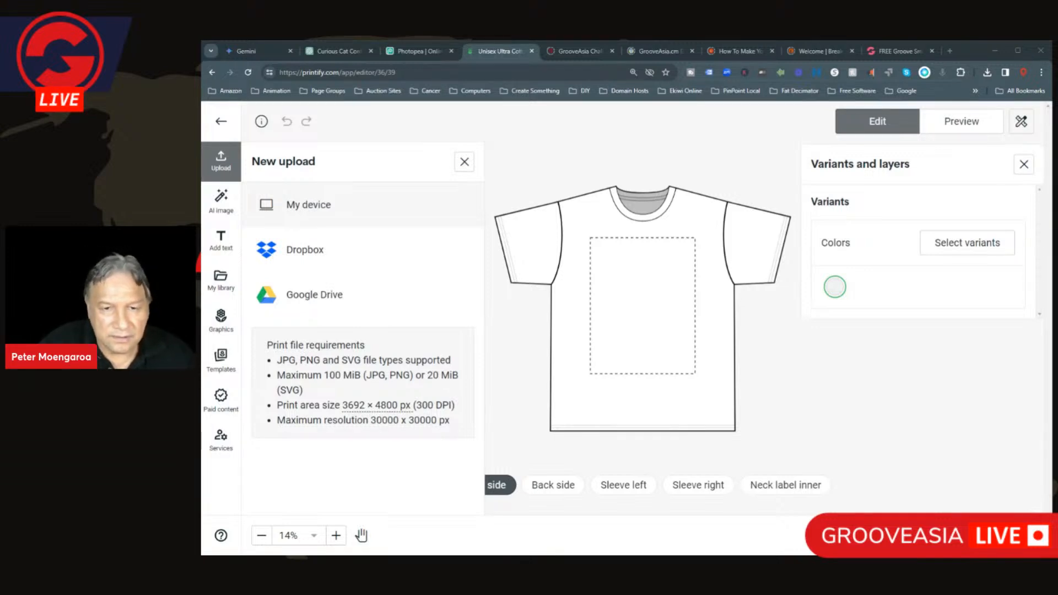
{"action": "left_click", "coordinate": [818, 419]}
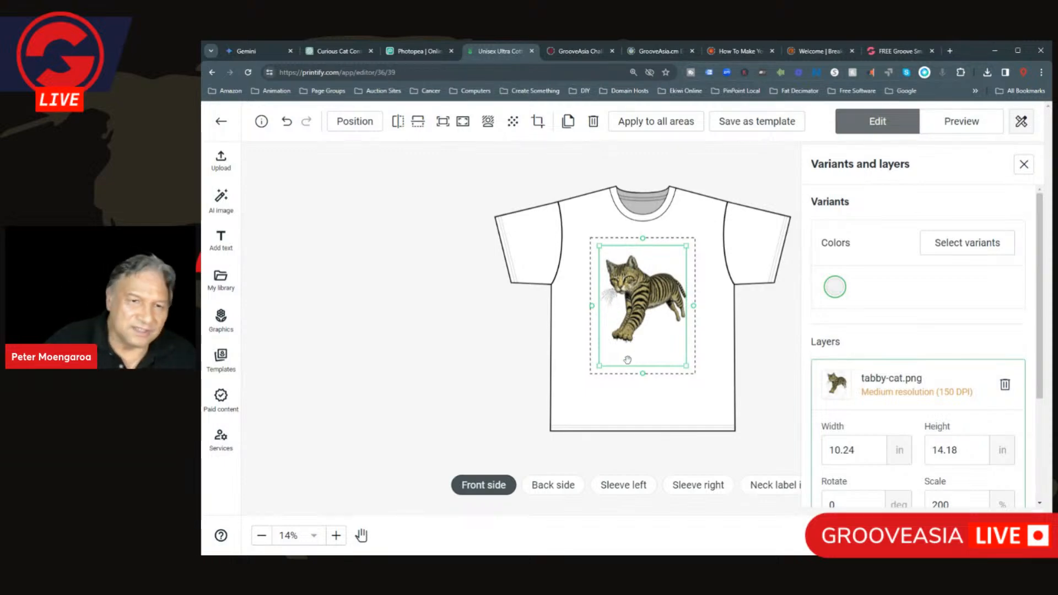
{"action": "left_click_drag", "start_coordinate": [599, 365], "coordinate": [593, 373]}
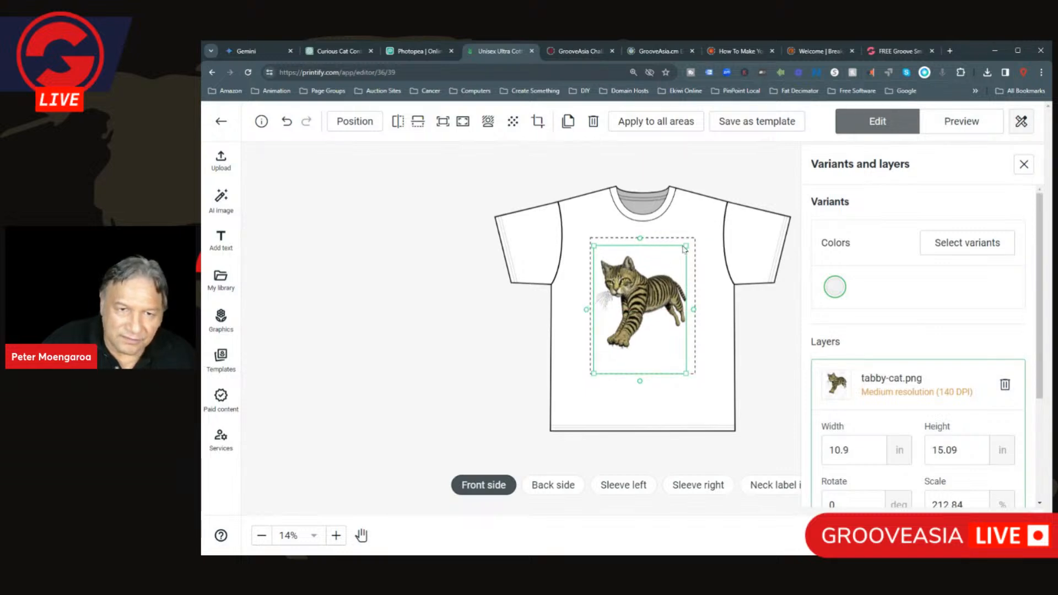
{"action": "left_click_drag", "start_coordinate": [684, 248], "coordinate": [692, 238]}
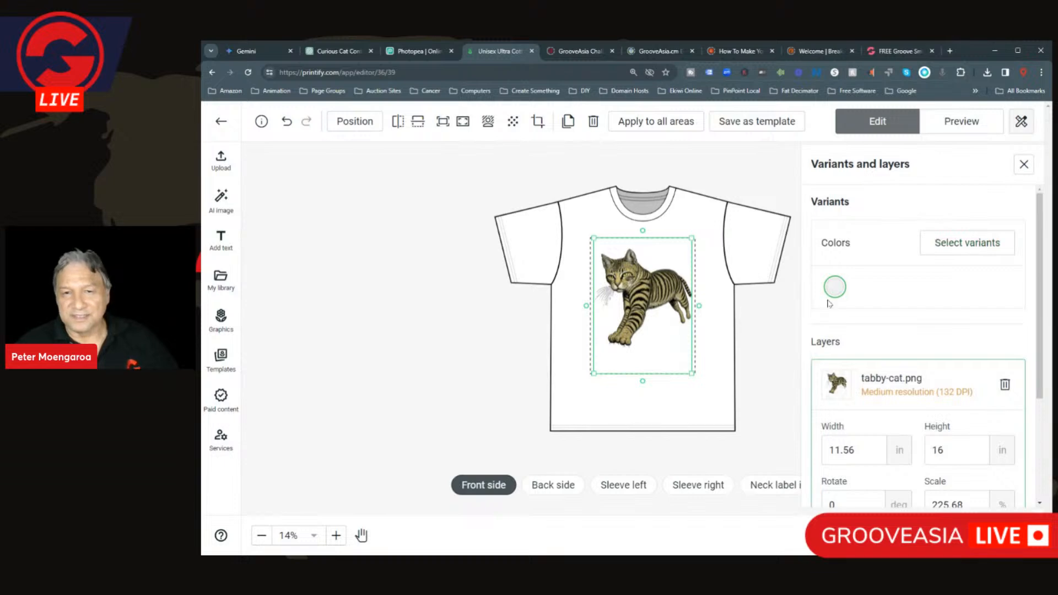
- Open the variant selection and add the Charcoal, Black, Red and Maroon shirt colours in all sizes
{"action": "left_click", "coordinate": [975, 251]}
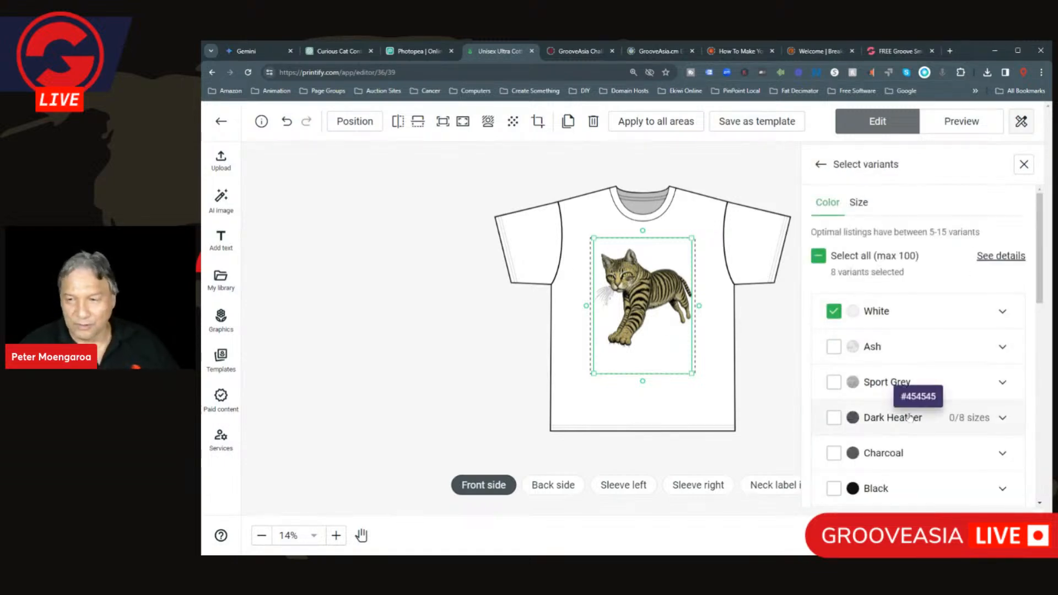
{"action": "scroll", "coordinate": [945, 415], "scroll_direction": "down", "scroll_amount": 2}
{"action": "scroll", "coordinate": [947, 413], "scroll_direction": "up", "scroll_amount": 2}
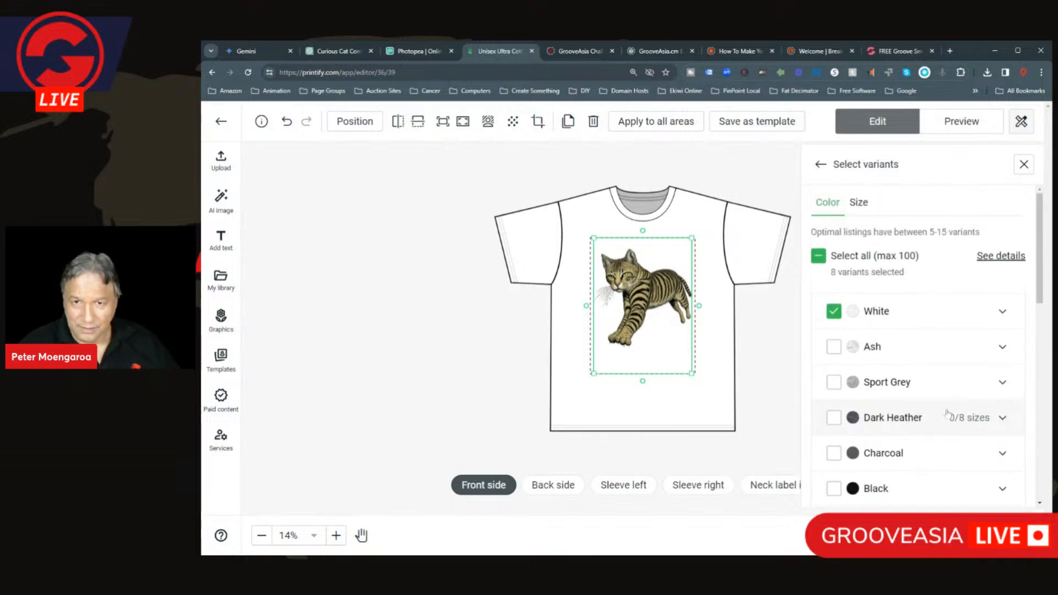
{"action": "scroll", "coordinate": [983, 380], "scroll_direction": "down", "scroll_amount": 2}
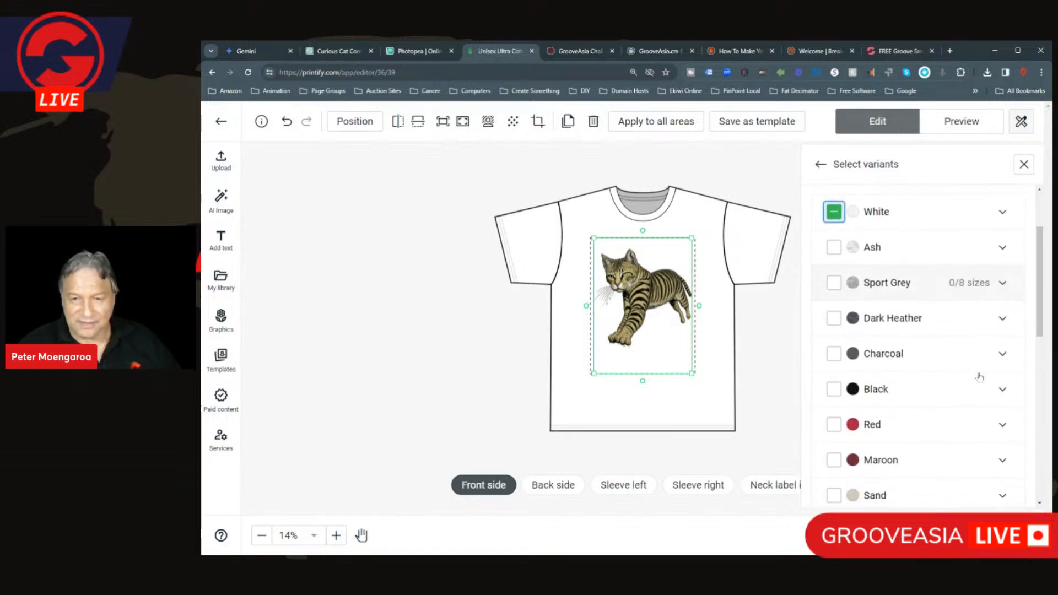
{"action": "left_click", "coordinate": [833, 353]}
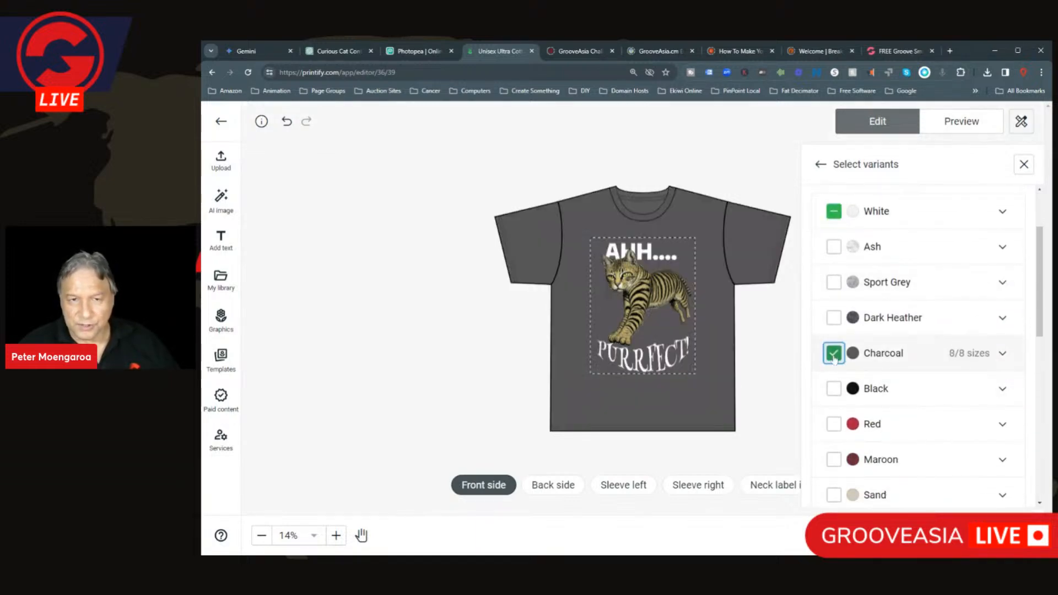
{"action": "left_click", "coordinate": [834, 389]}
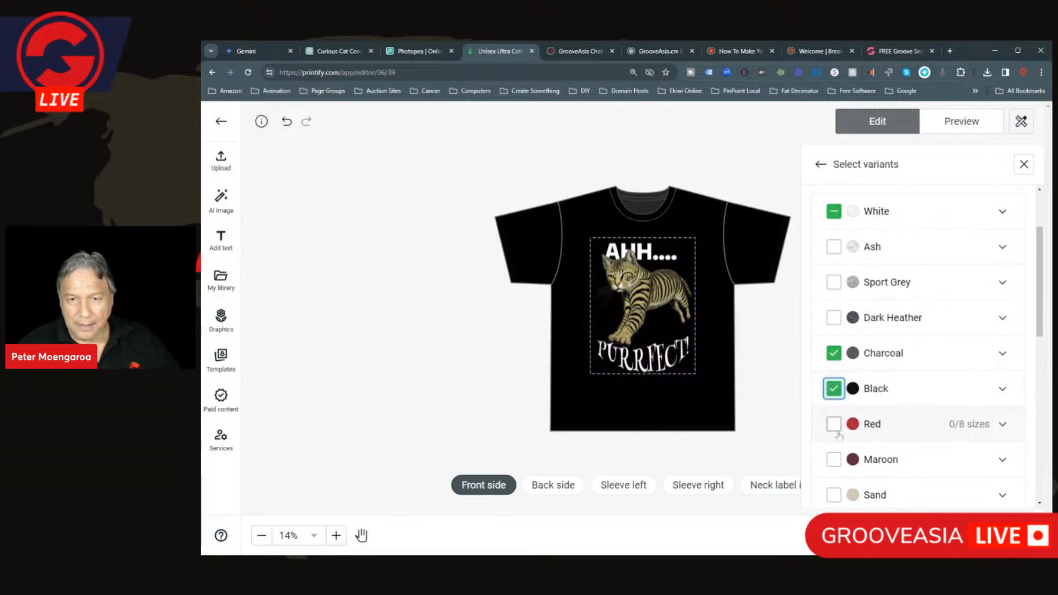
{"action": "left_click", "coordinate": [834, 424]}
{"action": "left_click", "coordinate": [834, 460]}
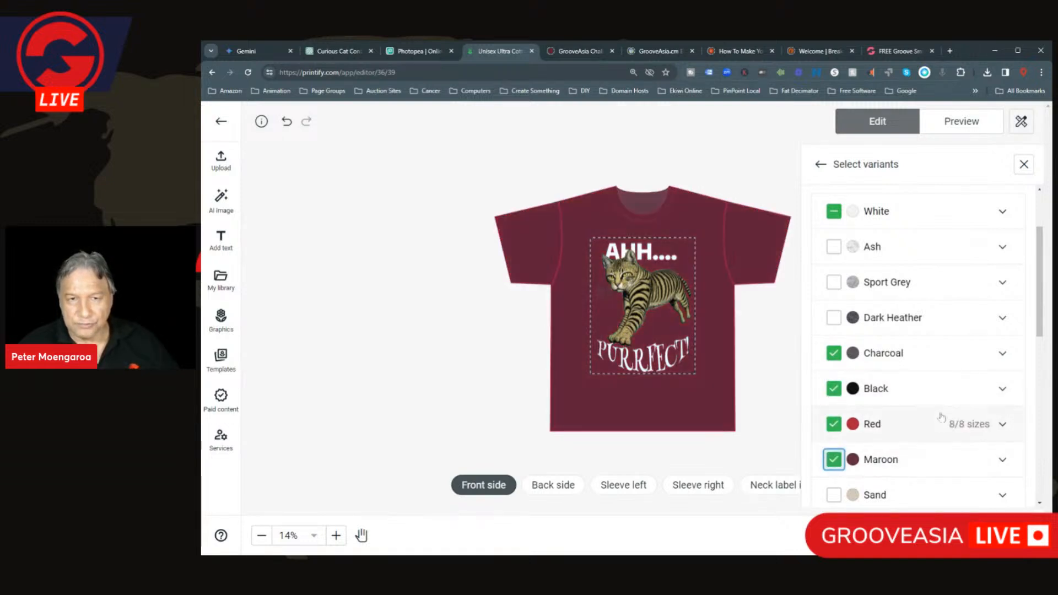
- Add Irish Green and Forest Green to the selected shirt colours
{"action": "scroll", "coordinate": [941, 416], "scroll_direction": "down", "scroll_amount": 4}
{"action": "scroll", "coordinate": [940, 415], "scroll_direction": "up", "scroll_amount": 3}
{"action": "scroll", "coordinate": [942, 416], "scroll_direction": "down", "scroll_amount": 3}
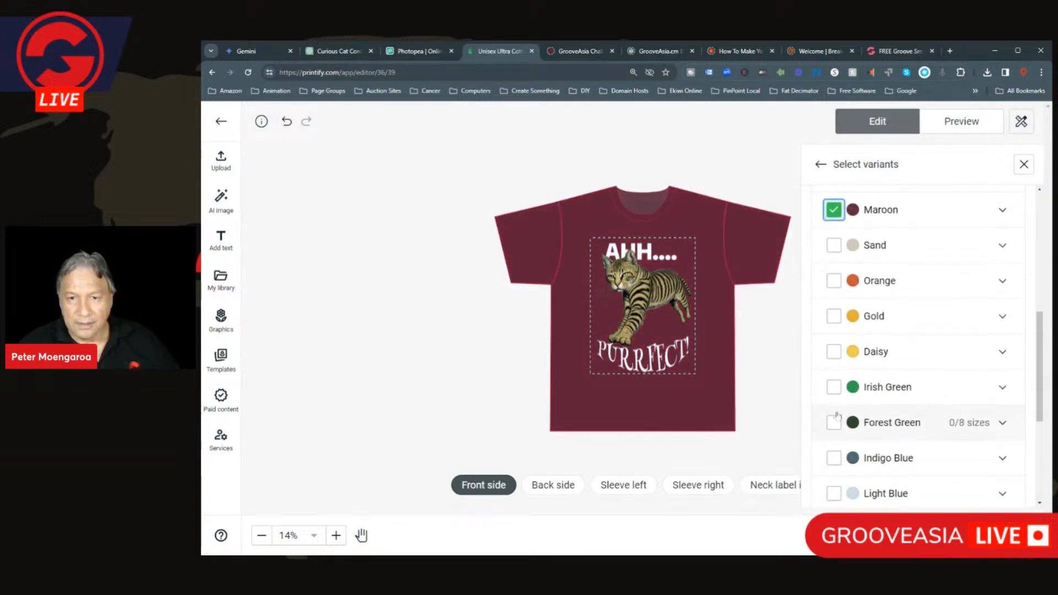
{"action": "left_click", "coordinate": [834, 387]}
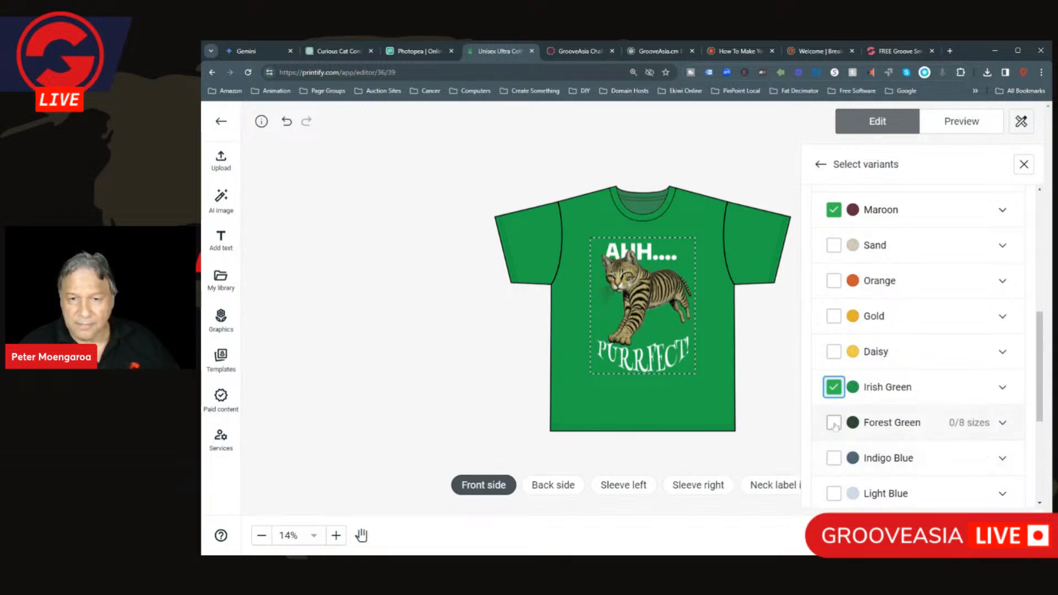
{"action": "left_click", "coordinate": [834, 423]}
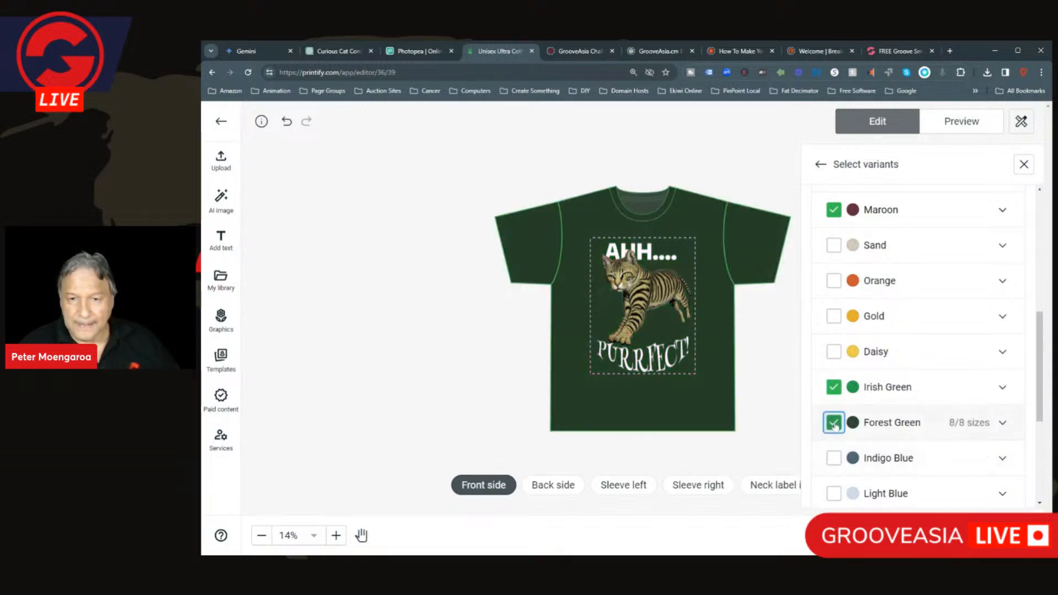
{"action": "left_click", "coordinate": [831, 460]}
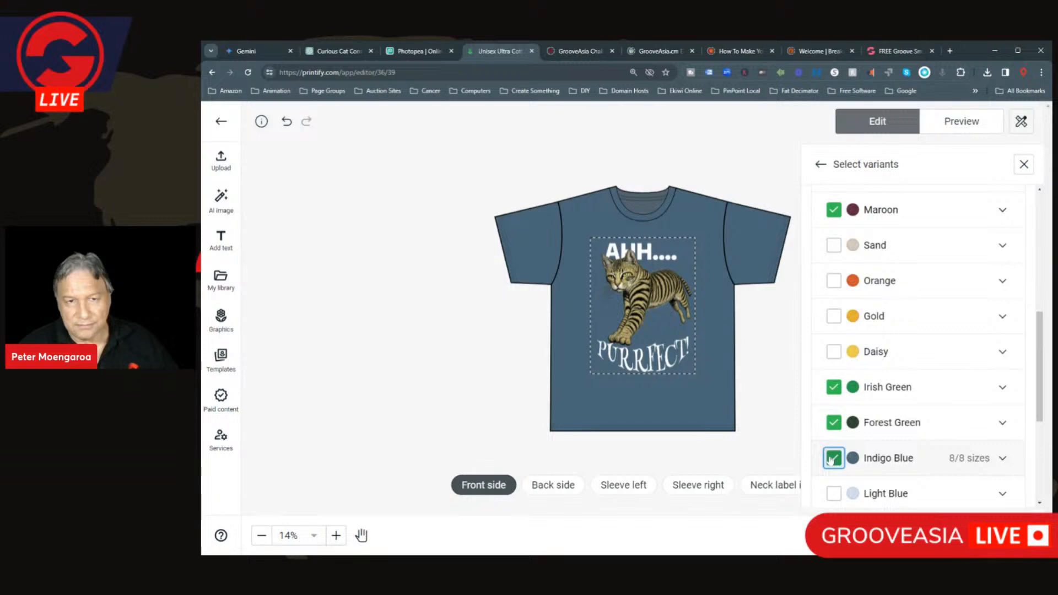
{"action": "scroll", "coordinate": [886, 453], "scroll_direction": "down", "scroll_amount": 4}
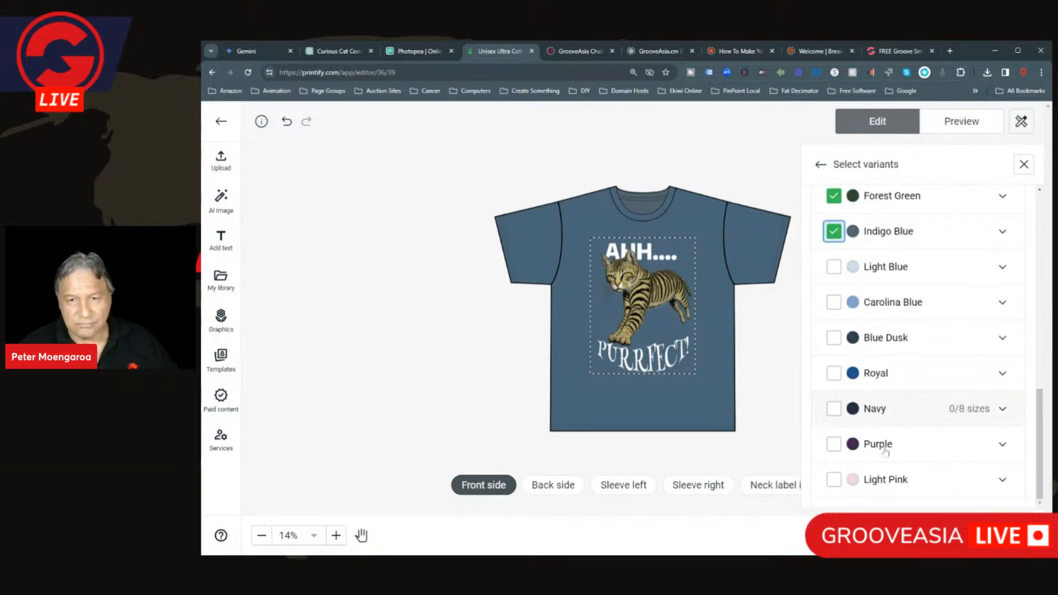
{"action": "scroll", "coordinate": [888, 419], "scroll_direction": "up", "scroll_amount": 3}
{"action": "left_click", "coordinate": [834, 381]}
- Add Purple and Navy to the selected shirt colours and look over the complete colour selection
{"action": "scroll", "coordinate": [910, 427], "scroll_direction": "down", "scroll_amount": 3}
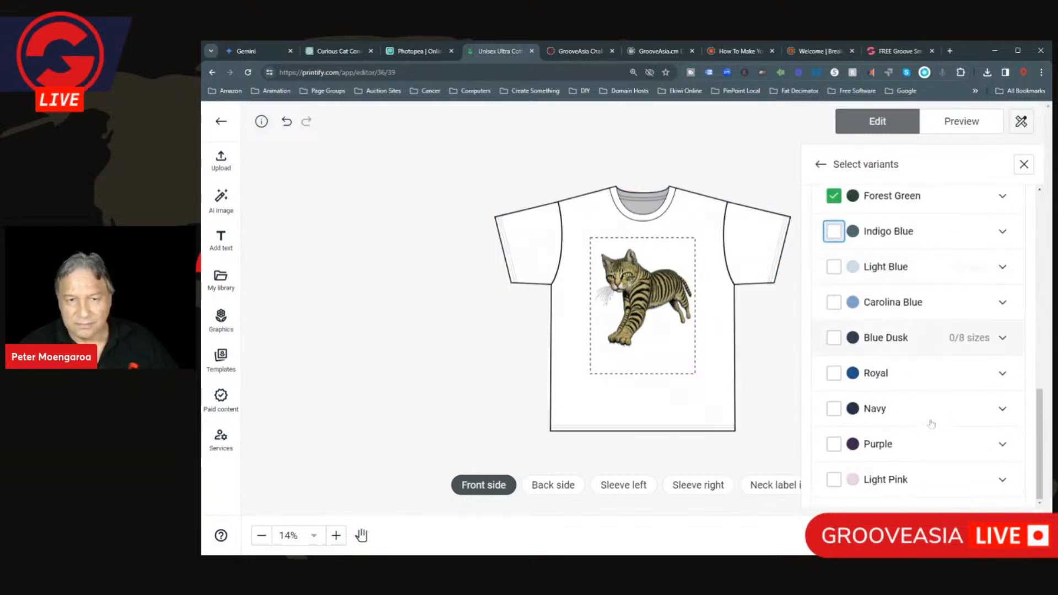
{"action": "left_click", "coordinate": [904, 451]}
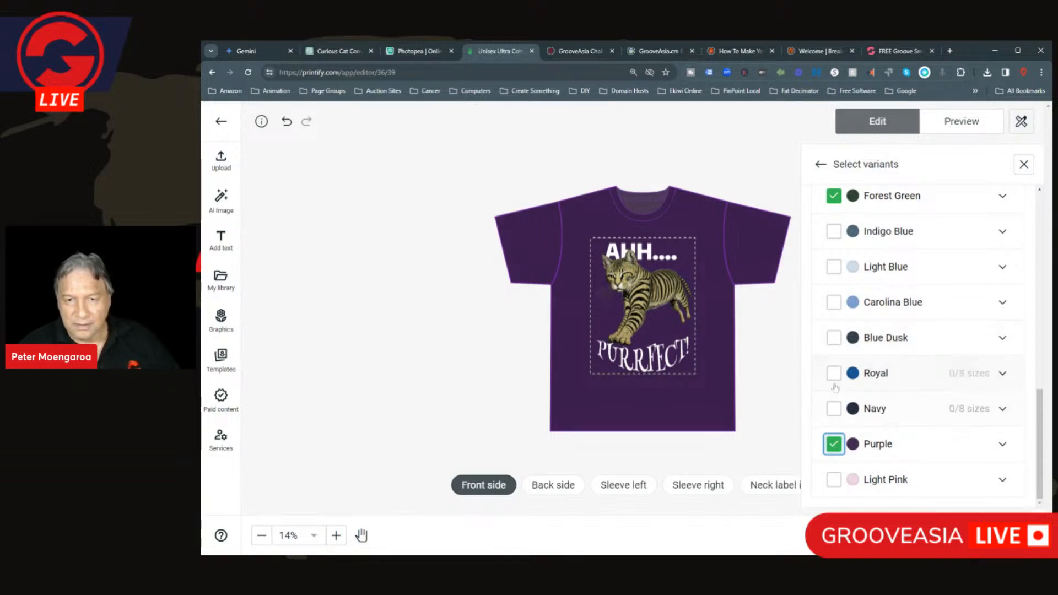
{"action": "left_click", "coordinate": [834, 408]}
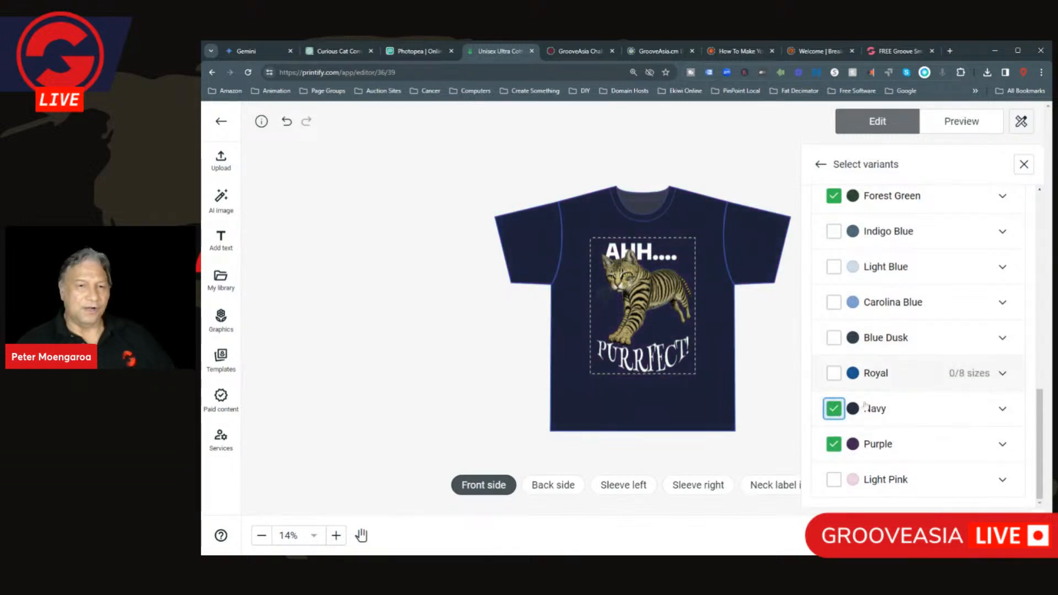
{"action": "scroll", "coordinate": [842, 416], "scroll_direction": "up", "scroll_amount": 2}
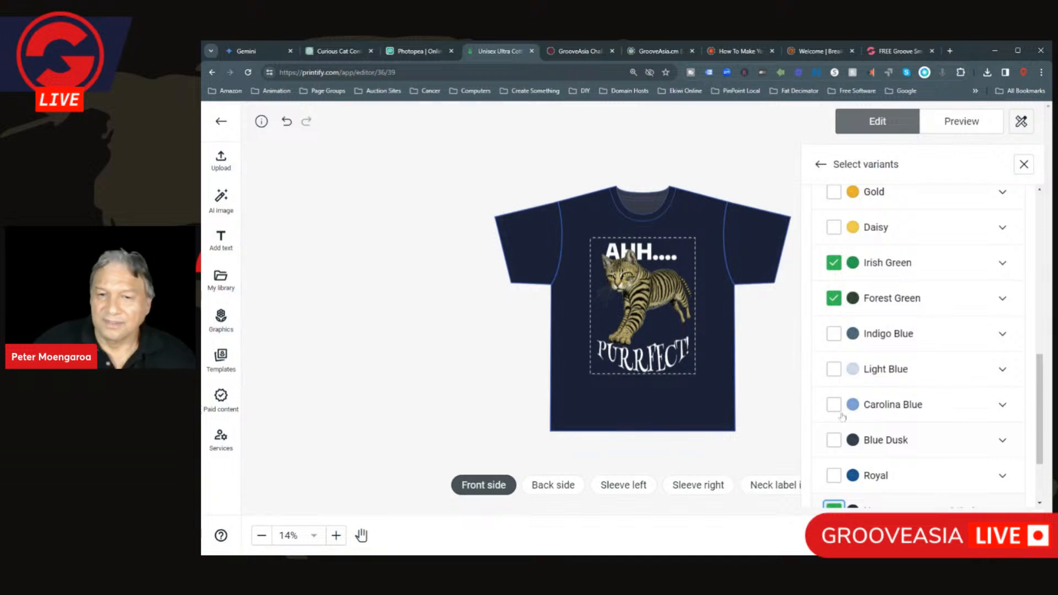
{"action": "scroll", "coordinate": [945, 432], "scroll_direction": "up", "scroll_amount": 5}
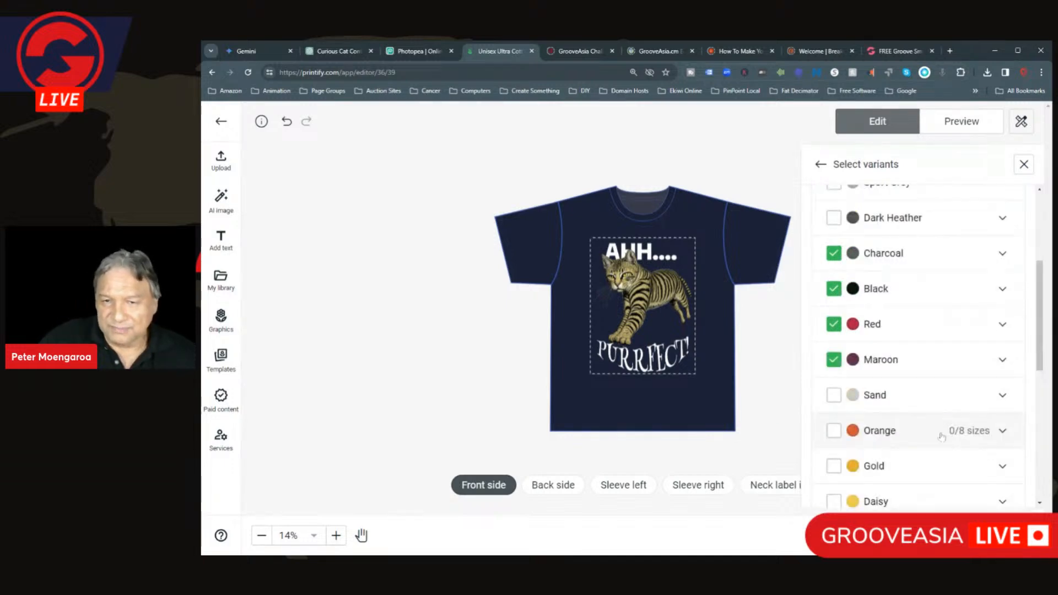
{"action": "scroll", "coordinate": [945, 432], "scroll_direction": "down", "scroll_amount": 5}
{"action": "scroll", "coordinate": [945, 432], "scroll_direction": "down", "scroll_amount": 2}
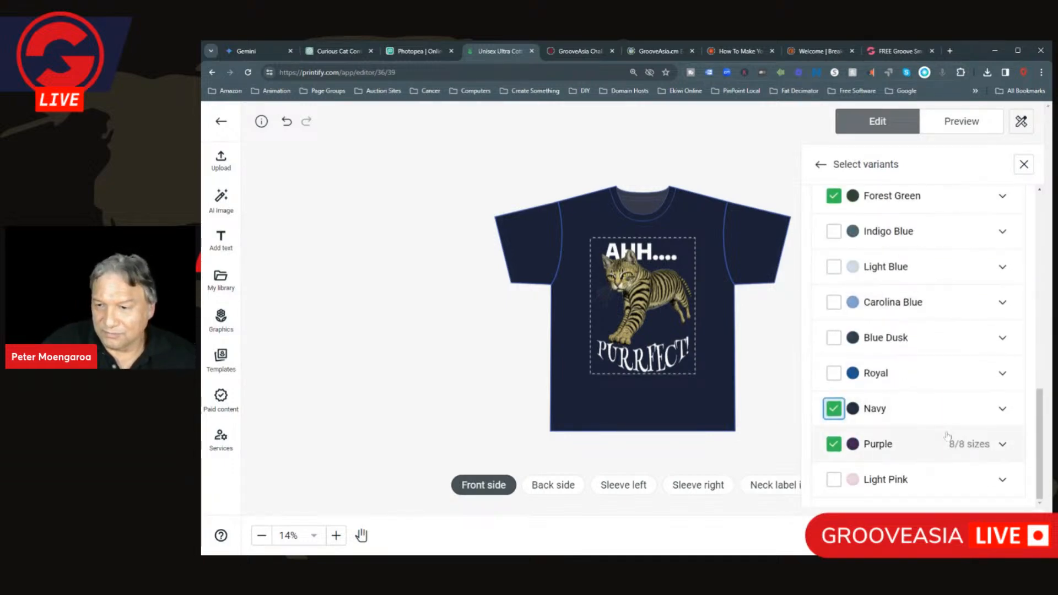
{"action": "scroll", "coordinate": [835, 424], "scroll_direction": "up", "scroll_amount": 8}
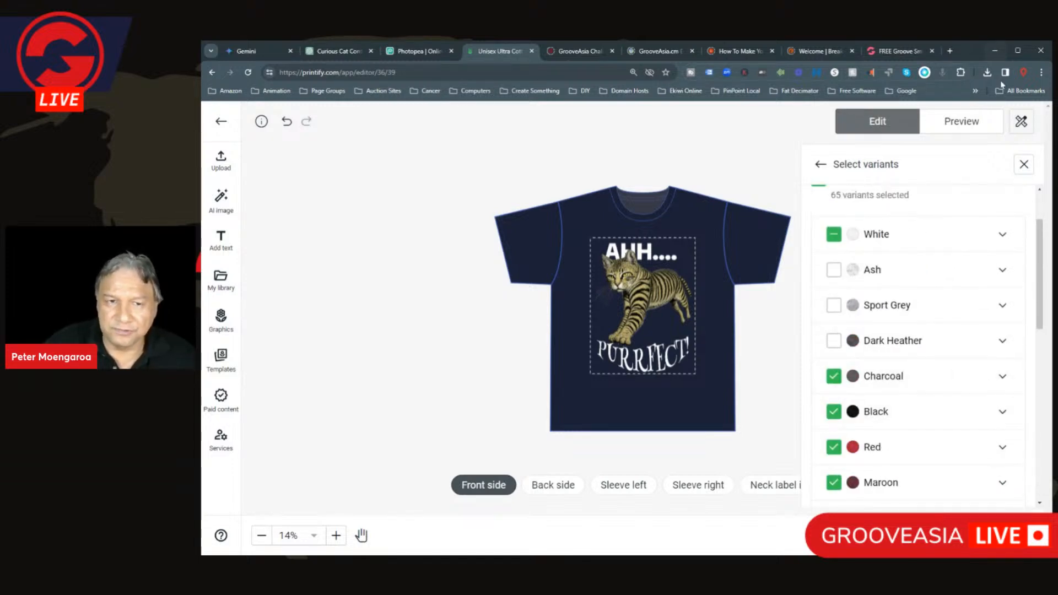
- Preview the navy shirt in the Front, Person 1 Front and Person 2 Front mockup views
{"action": "left_click", "coordinate": [962, 121]}
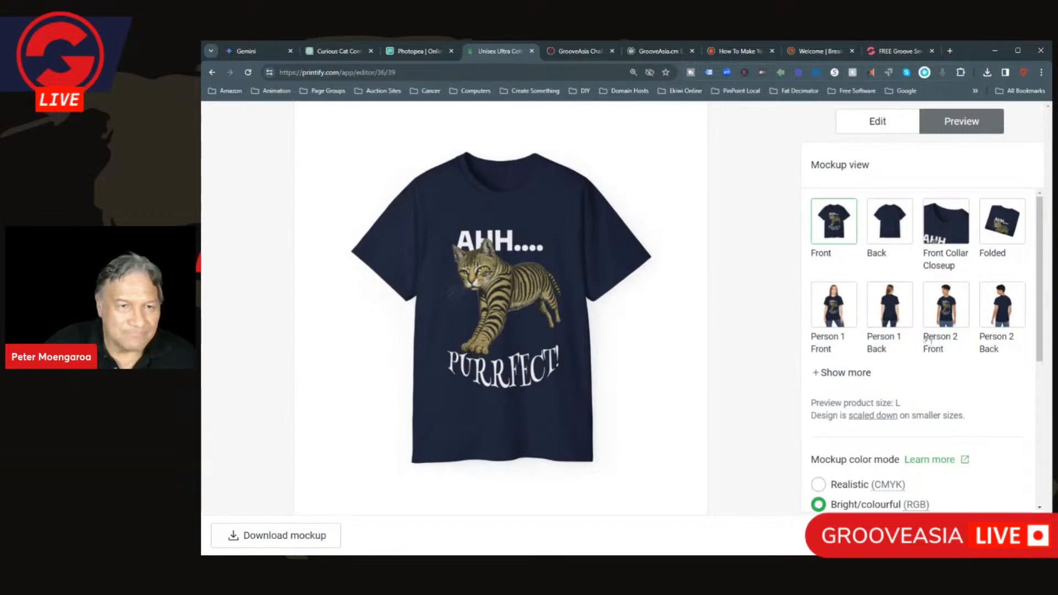
{"action": "left_click", "coordinate": [830, 311]}
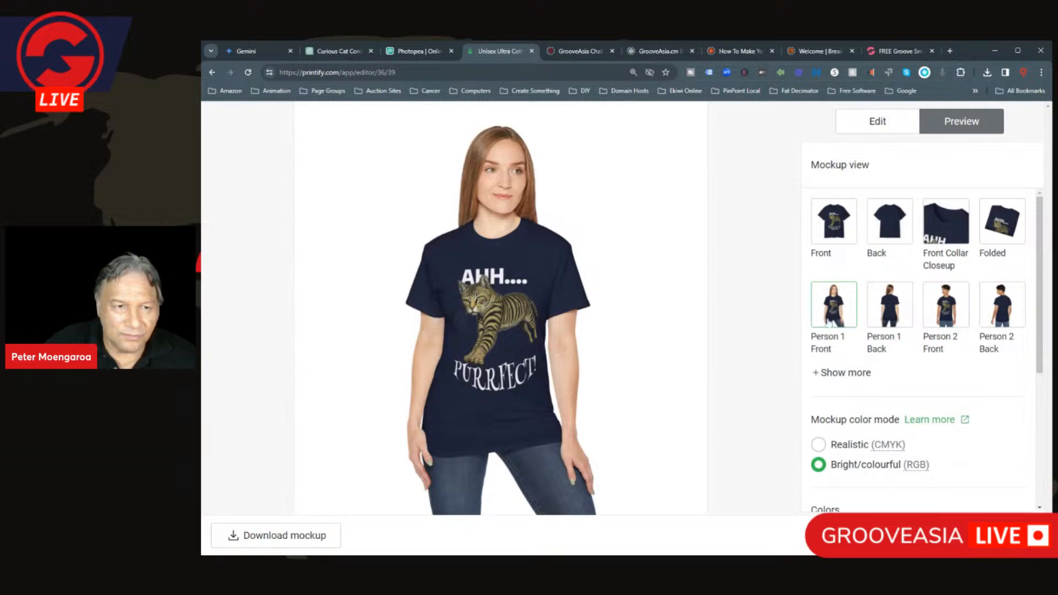
{"action": "left_click", "coordinate": [946, 310]}
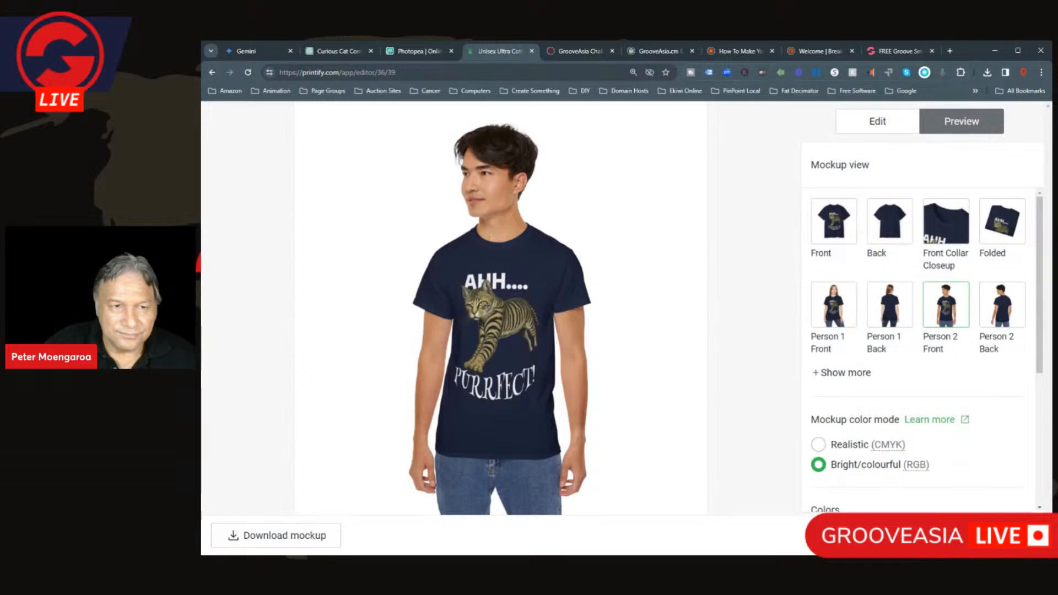
{"action": "left_click", "coordinate": [835, 319]}
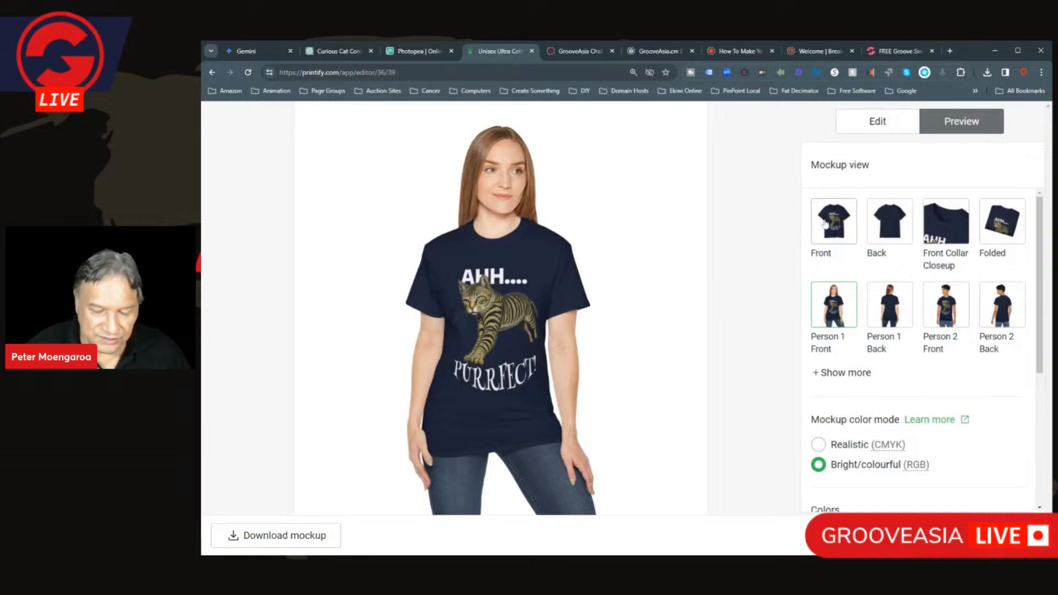
- Save the product and choose Person 1 Front as the title image in its mockup settings
{"action": "key", "text": "ctrl+plus"}
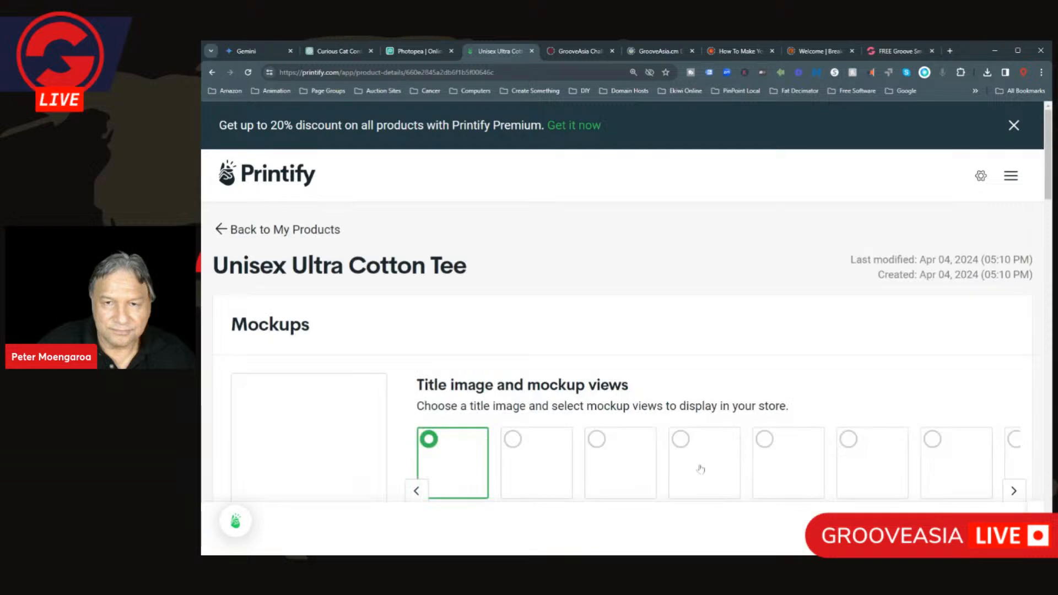
{"action": "scroll", "coordinate": [701, 469], "scroll_direction": "down", "scroll_amount": 3}
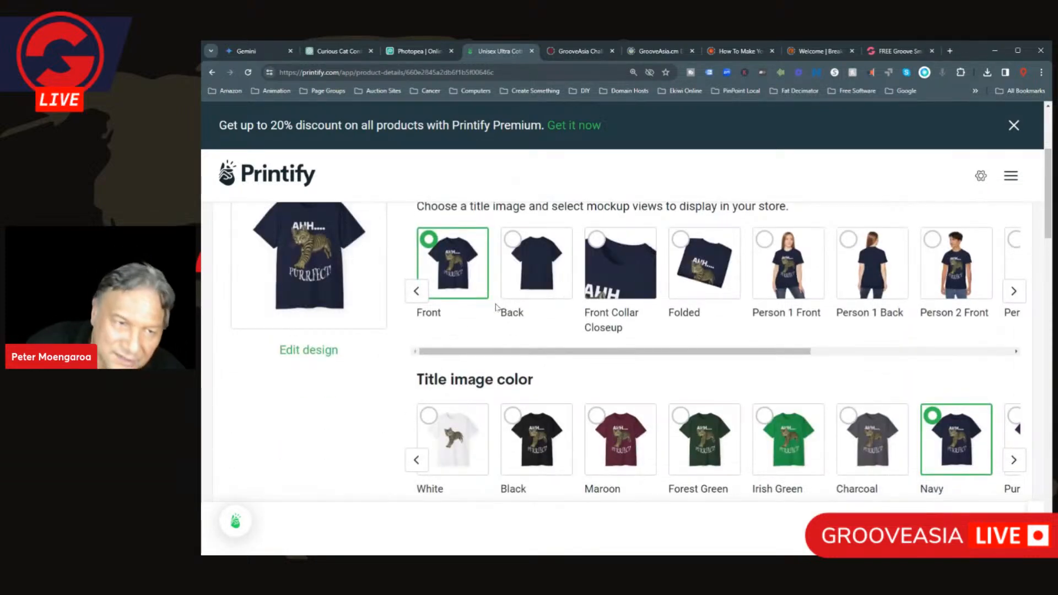
{"action": "left_click", "coordinate": [765, 240]}
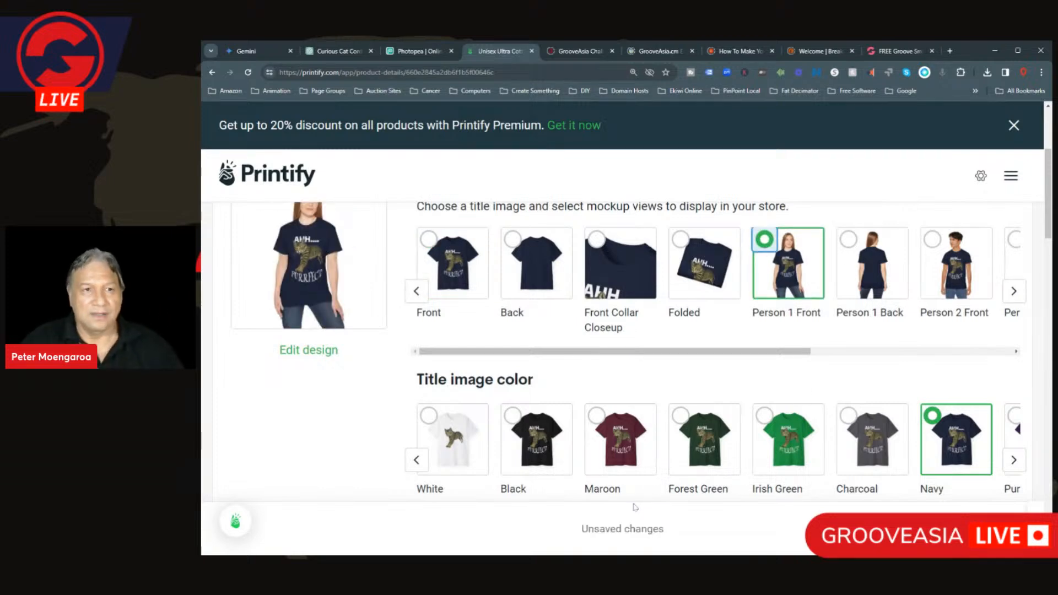
{"action": "scroll", "coordinate": [634, 507], "scroll_direction": "down", "scroll_amount": 1}
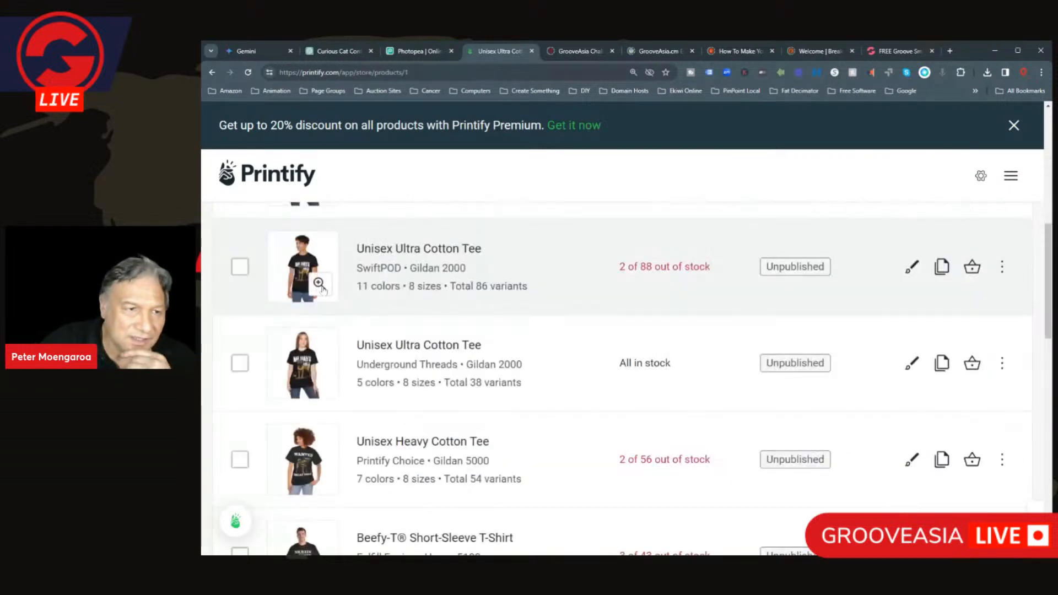
- From the product list, open the mockups of SwiftPOD's black dog-design Unisex Ultra Cotton Tee and examine the Person 2 Front view
{"action": "left_click", "coordinate": [320, 289]}
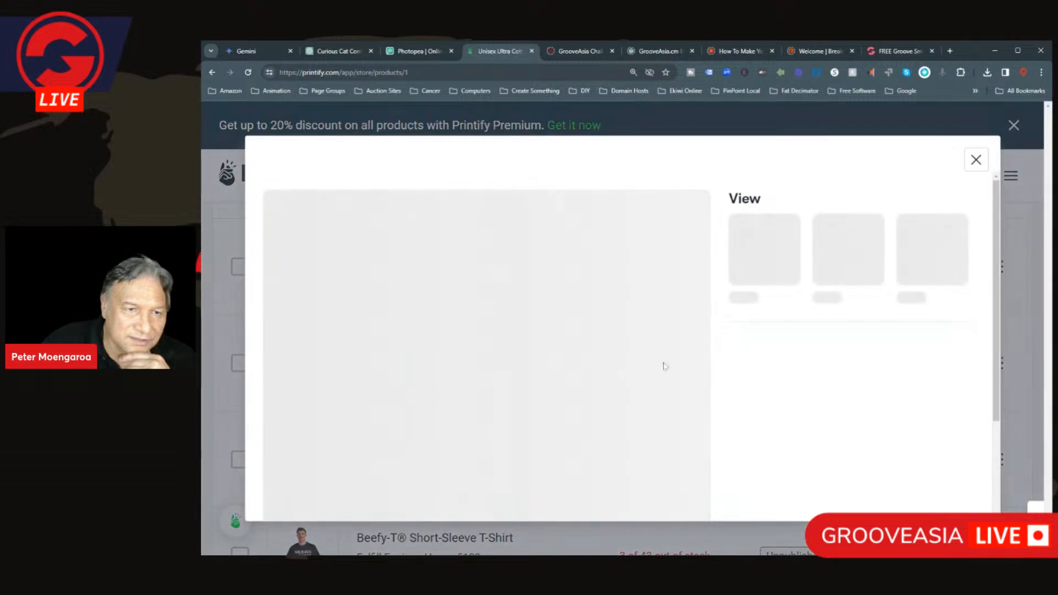
{"action": "scroll", "coordinate": [622, 377], "scroll_direction": "down", "scroll_amount": 2}
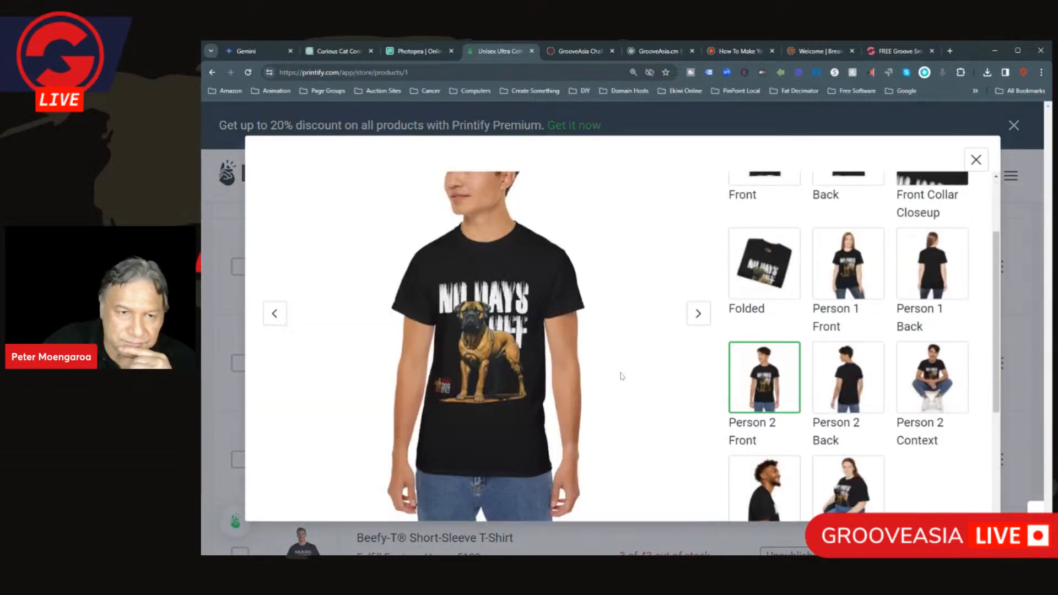
{"action": "scroll", "coordinate": [623, 377], "scroll_direction": "down", "scroll_amount": 1}
{"action": "scroll", "coordinate": [622, 377], "scroll_direction": "up", "scroll_amount": 1}
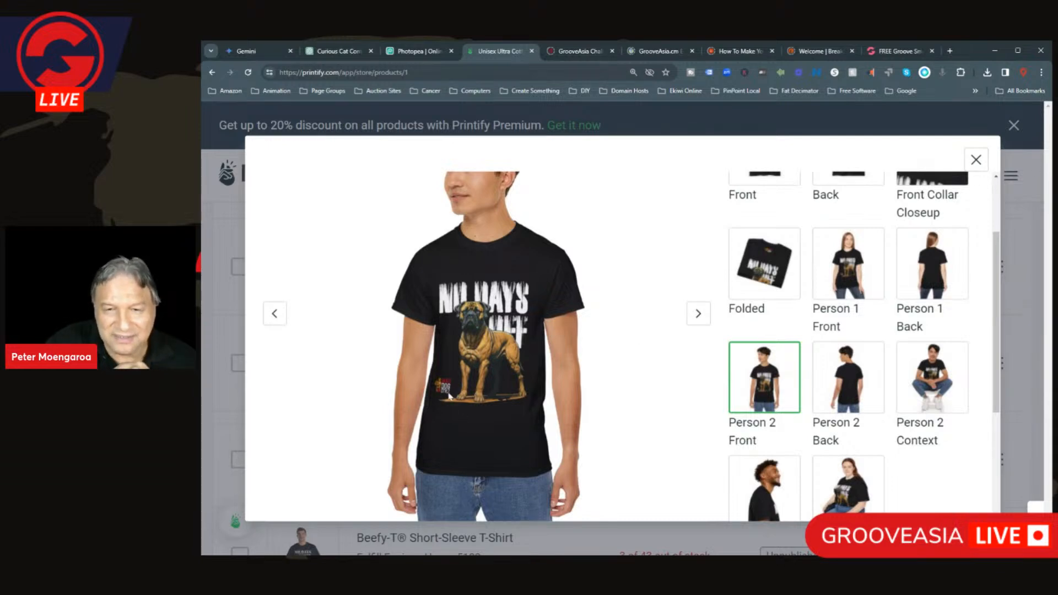
{"action": "scroll", "coordinate": [807, 373], "scroll_direction": "up", "scroll_amount": 2}
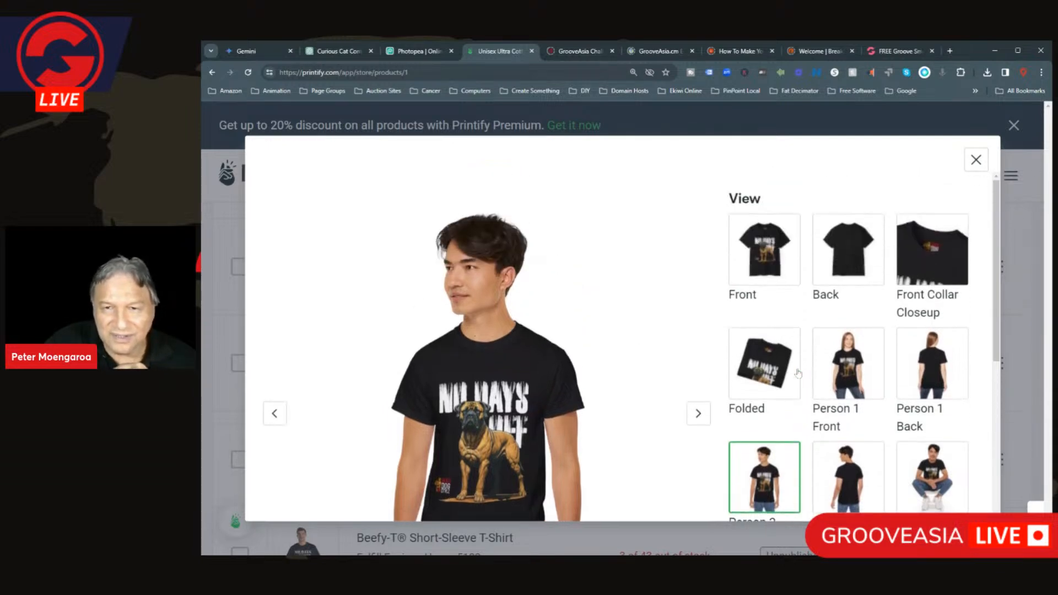
- Examine the neck label in the Front Collar Closeup mockup, close the preview and look through the other products
{"action": "left_click", "coordinate": [935, 251]}
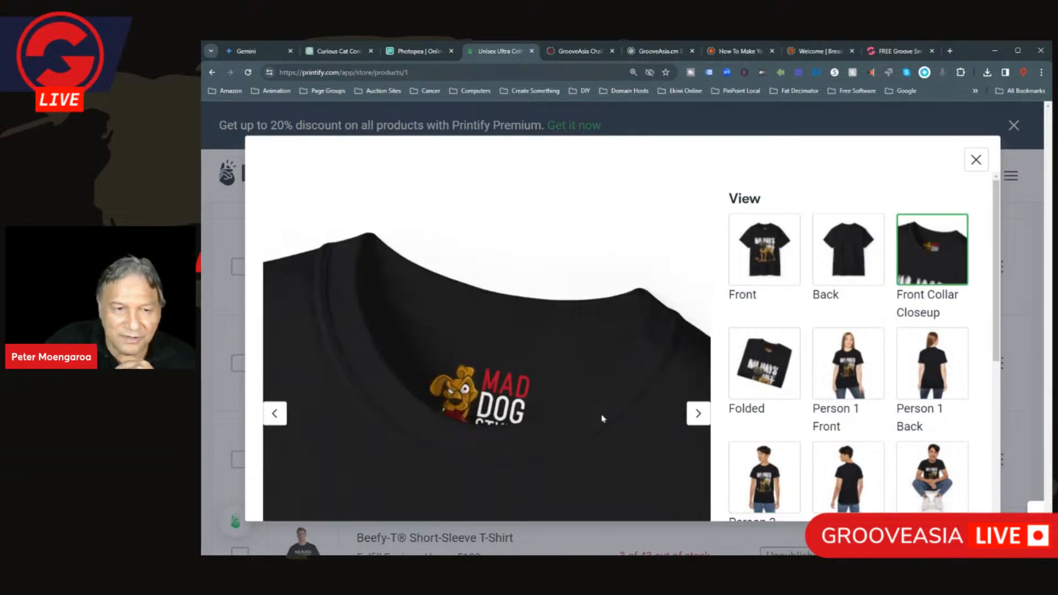
{"action": "scroll", "coordinate": [774, 364], "scroll_direction": "down", "scroll_amount": 2}
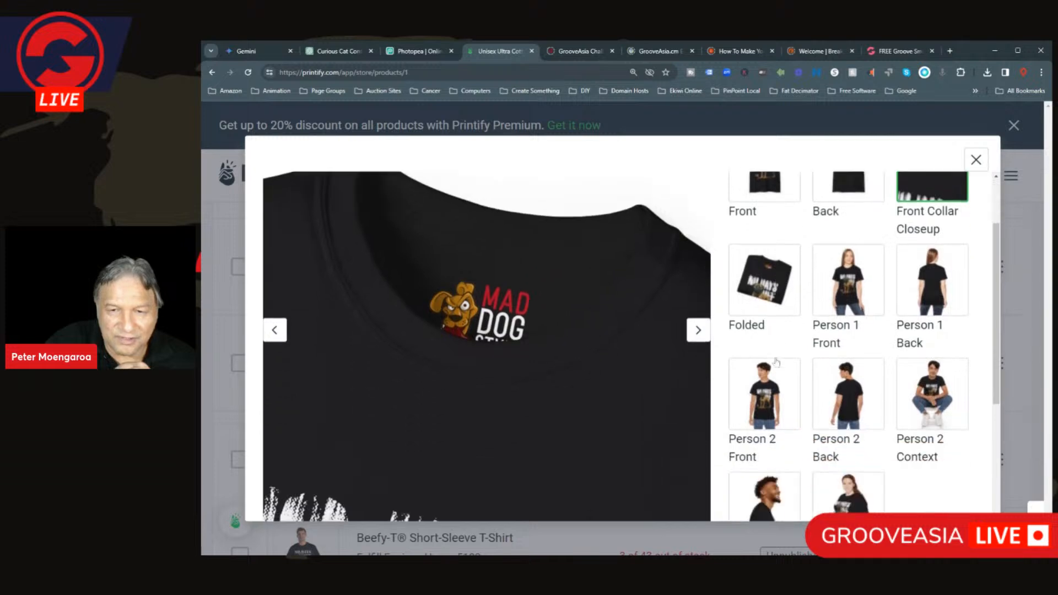
{"action": "scroll", "coordinate": [522, 333], "scroll_direction": "down", "scroll_amount": 3}
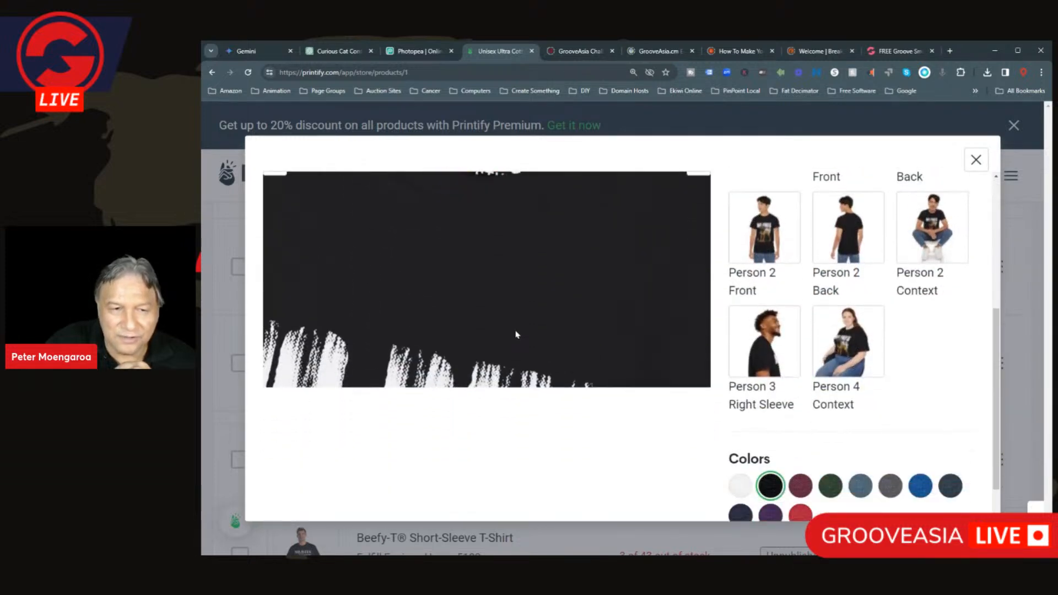
{"action": "scroll", "coordinate": [628, 337], "scroll_direction": "up", "scroll_amount": 3}
{"action": "scroll", "coordinate": [631, 276], "scroll_direction": "up", "scroll_amount": 2}
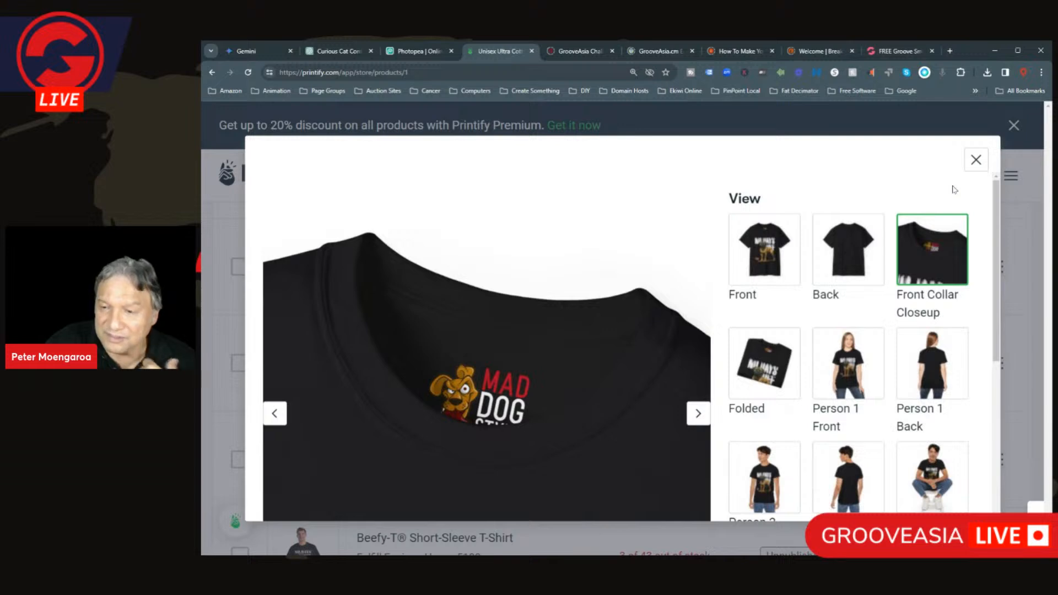
{"action": "left_click", "coordinate": [977, 161]}
{"action": "scroll", "coordinate": [293, 401], "scroll_direction": "down", "scroll_amount": 2}
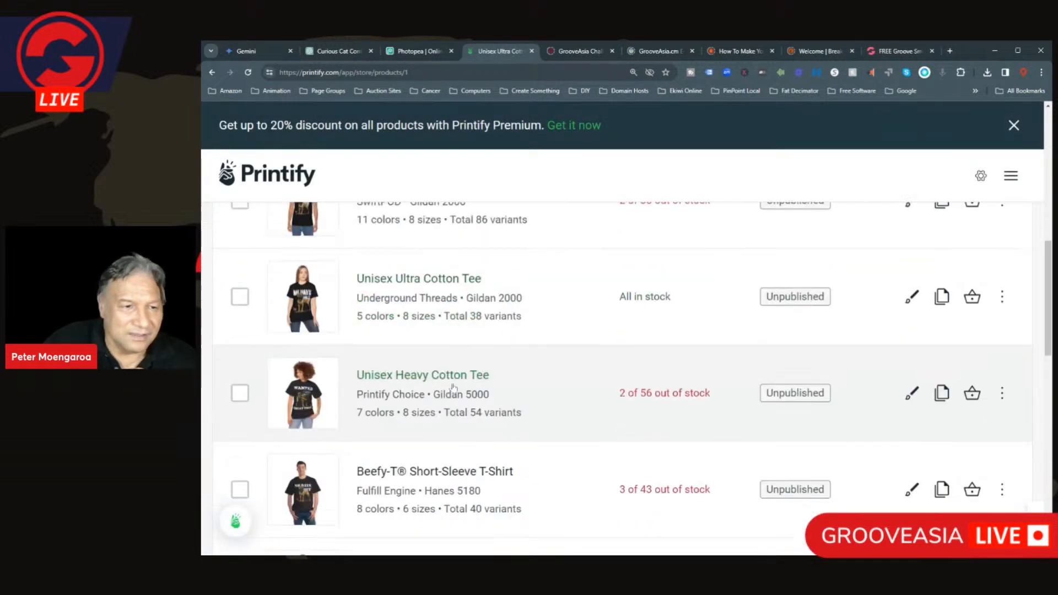
- Preview the mockups of the WANTED TREAT THIEF Unisex Heavy Cotton Tee and the NO DAYS OFF Beefy-T Short-Sleeve T-Shirt, closing each preview
{"action": "left_click", "coordinate": [320, 377]}
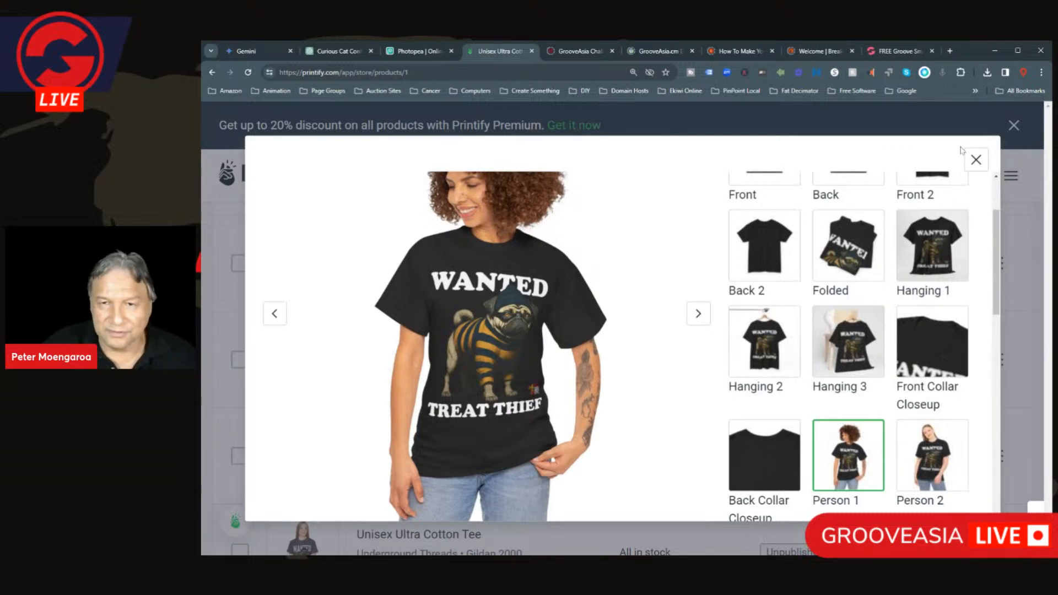
{"action": "left_click", "coordinate": [976, 159]}
{"action": "scroll", "coordinate": [553, 381], "scroll_direction": "down", "scroll_amount": 3}
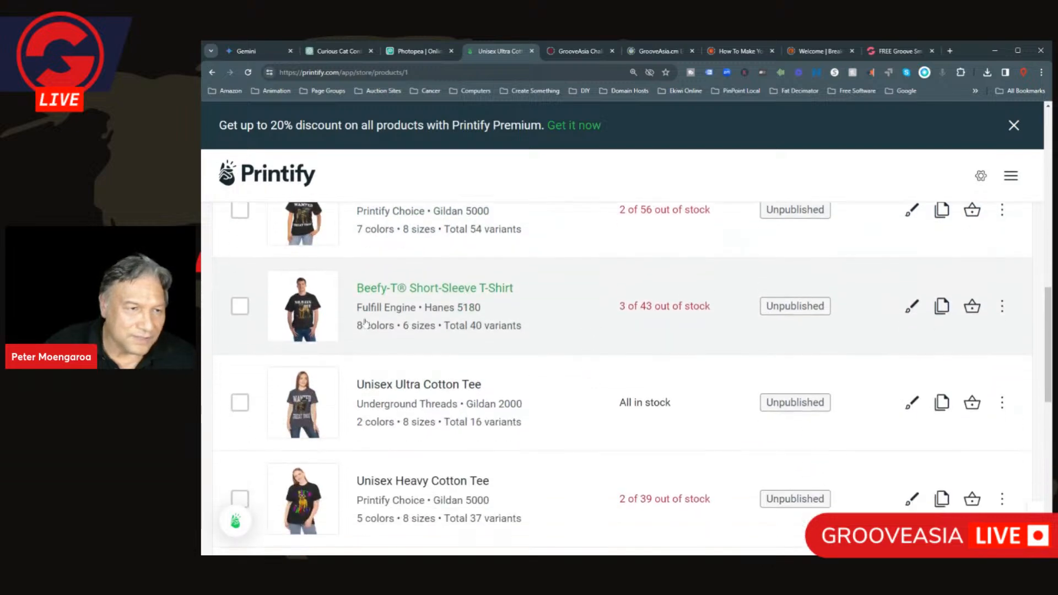
{"action": "left_click", "coordinate": [303, 306]}
{"action": "scroll", "coordinate": [612, 392], "scroll_direction": "down", "scroll_amount": 1}
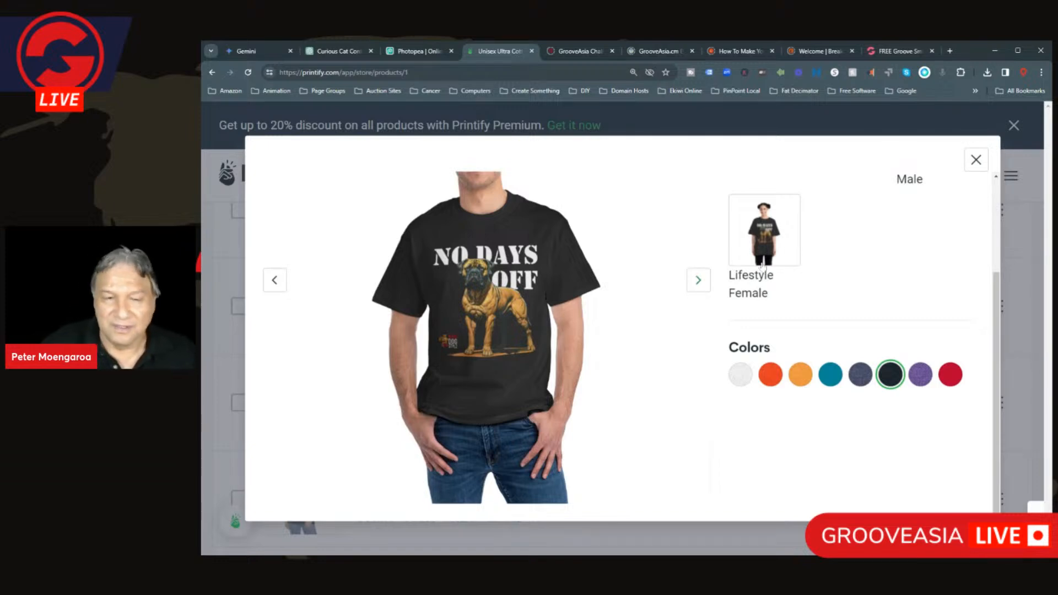
{"action": "left_click", "coordinate": [976, 160]}
- Preview the LET'S PARTY! design on SwiftPOD's black Unisex Garment-Dyed T-shirt and close the preview
{"action": "scroll", "coordinate": [556, 389], "scroll_direction": "down", "scroll_amount": 2}
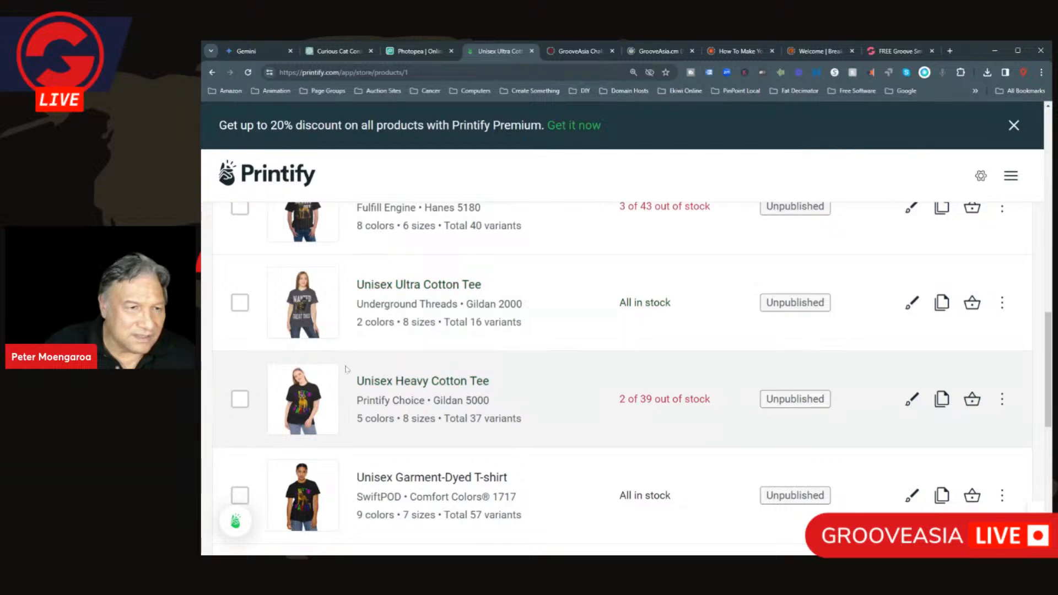
{"action": "scroll", "coordinate": [381, 389], "scroll_direction": "down", "scroll_amount": 2}
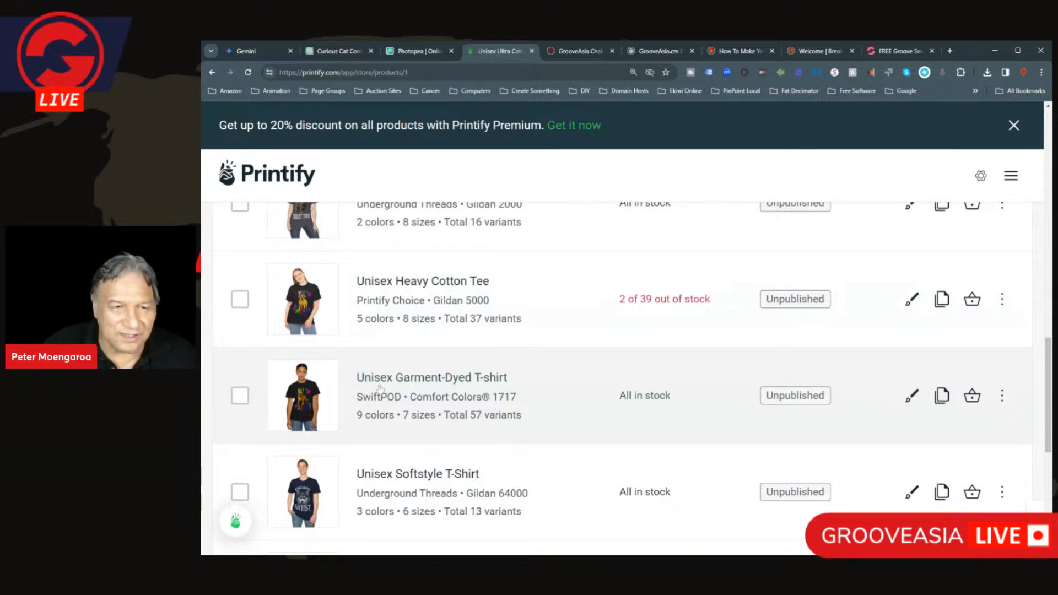
{"action": "left_click", "coordinate": [380, 389]}
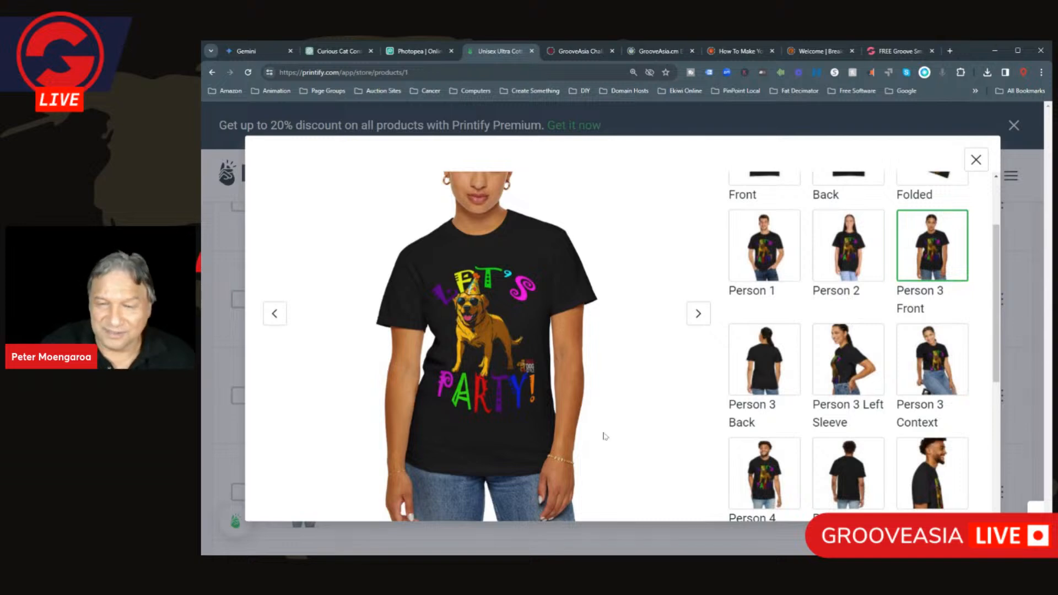
{"action": "scroll", "coordinate": [604, 436], "scroll_direction": "up", "scroll_amount": 1}
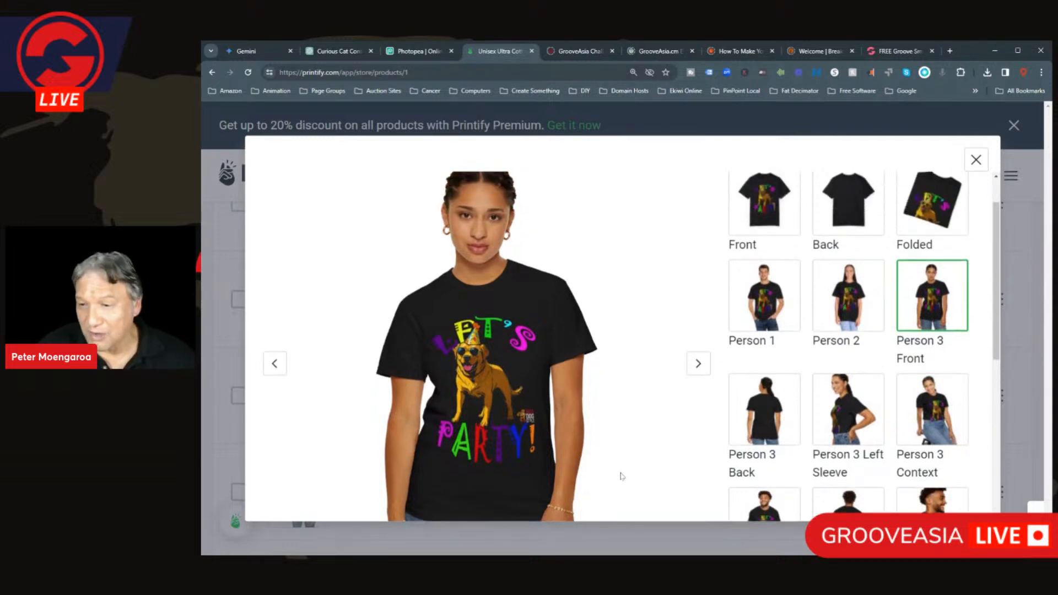
{"action": "left_click", "coordinate": [976, 160]}
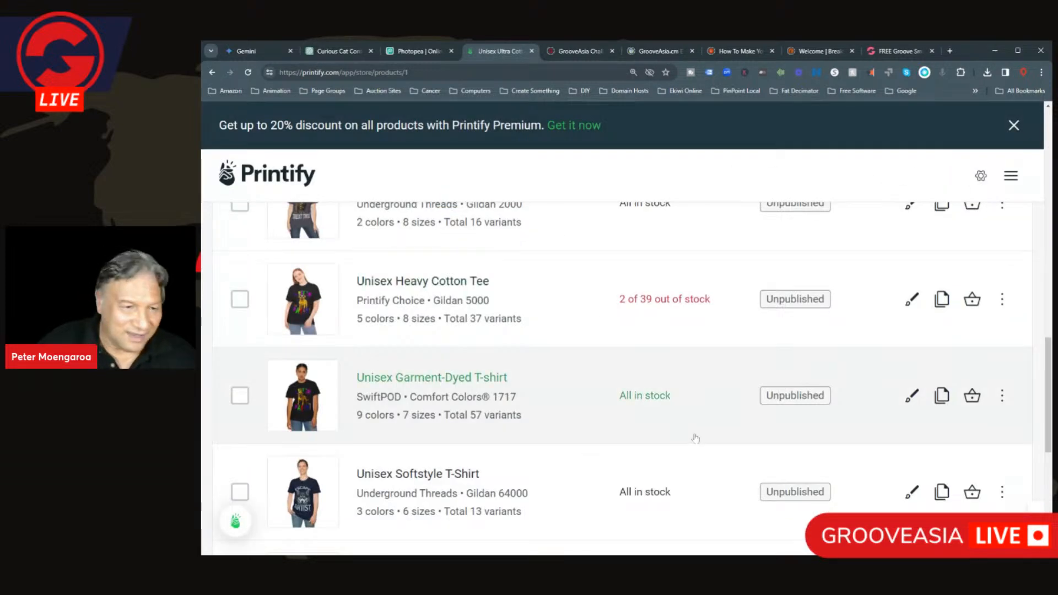
- Examine the ESCAPE ARTIST husky design on the navy Unisex Softstyle T-Shirt in its Person 2 Front mockup and close the preview
{"action": "scroll", "coordinate": [694, 437], "scroll_direction": "down", "scroll_amount": 4}
{"action": "scroll", "coordinate": [696, 438], "scroll_direction": "up", "scroll_amount": 2}
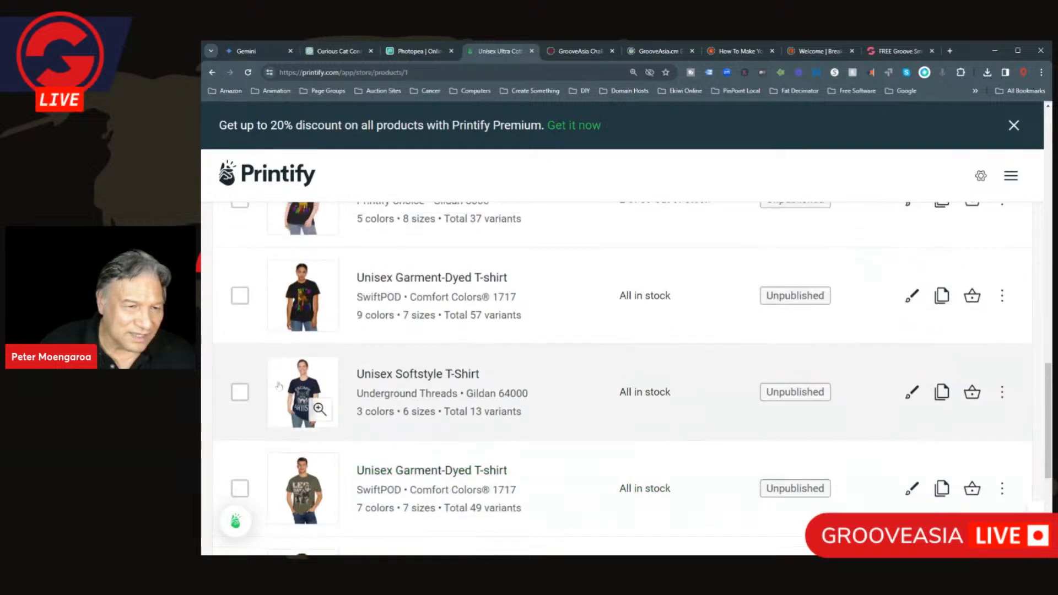
{"action": "left_click", "coordinate": [320, 409]}
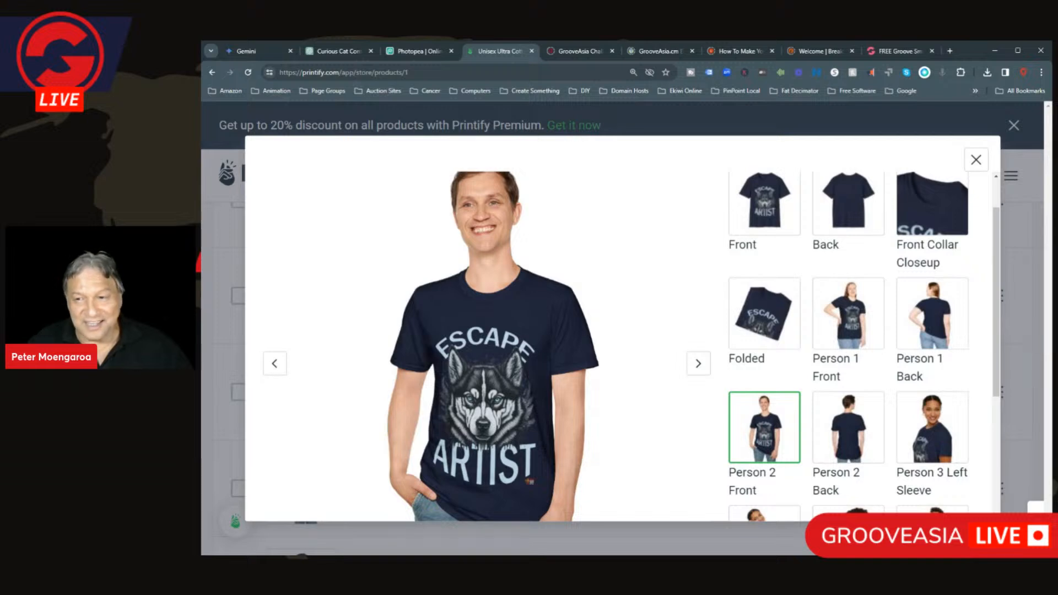
{"action": "scroll", "coordinate": [582, 364], "scroll_direction": "down", "scroll_amount": 2}
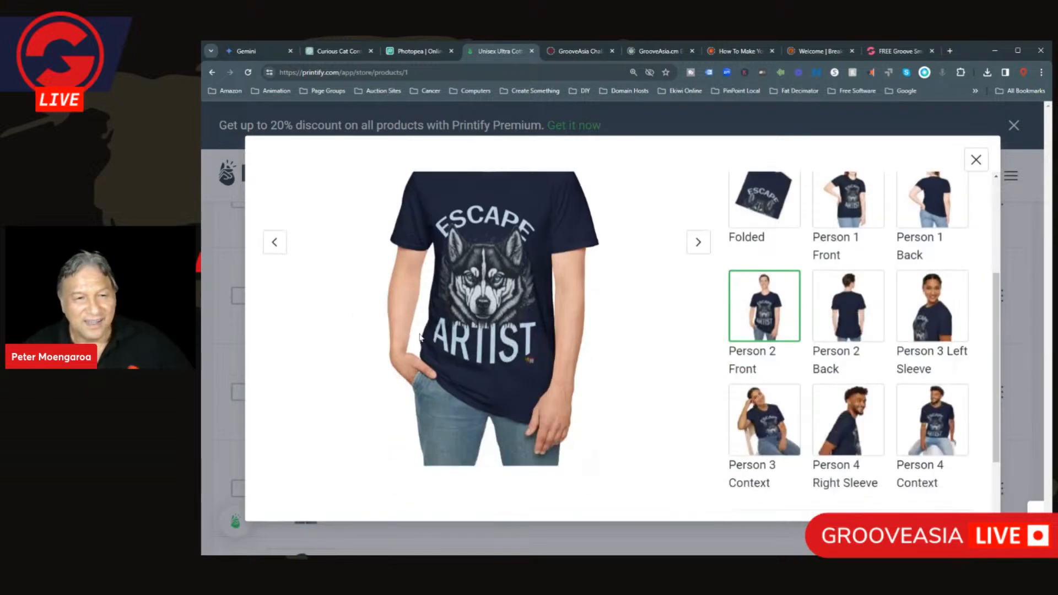
{"action": "scroll", "coordinate": [583, 364], "scroll_direction": "up", "scroll_amount": 1}
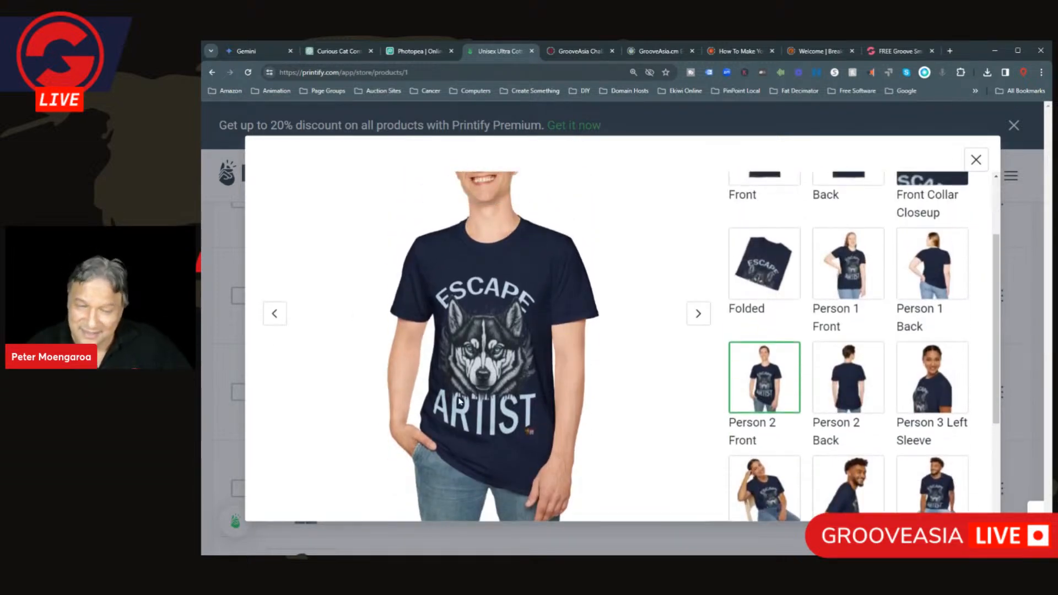
{"action": "scroll", "coordinate": [462, 402], "scroll_direction": "up", "scroll_amount": 1}
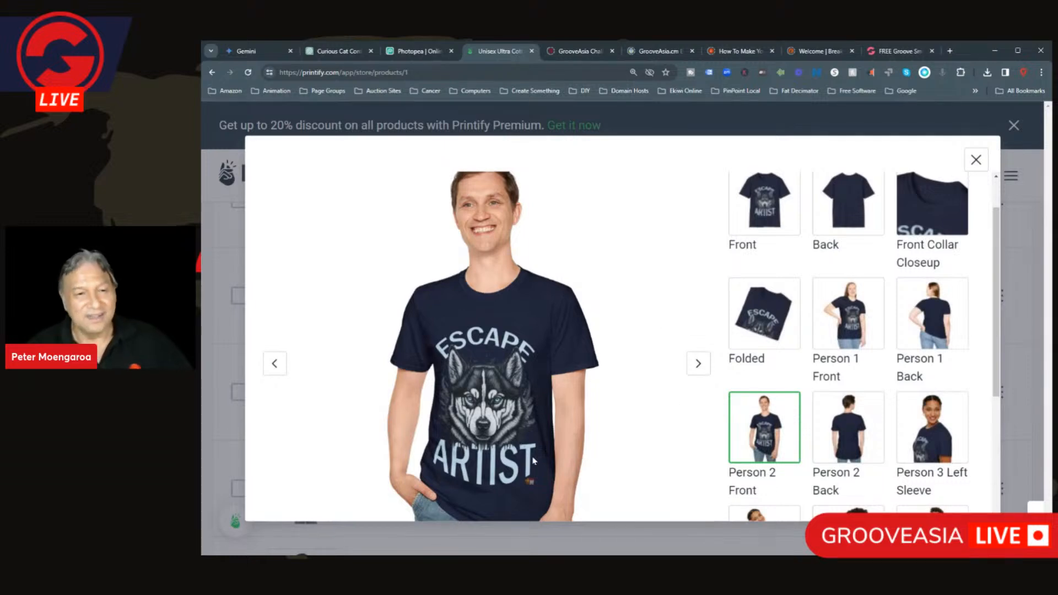
{"action": "scroll", "coordinate": [504, 417], "scroll_direction": "down", "scroll_amount": 2}
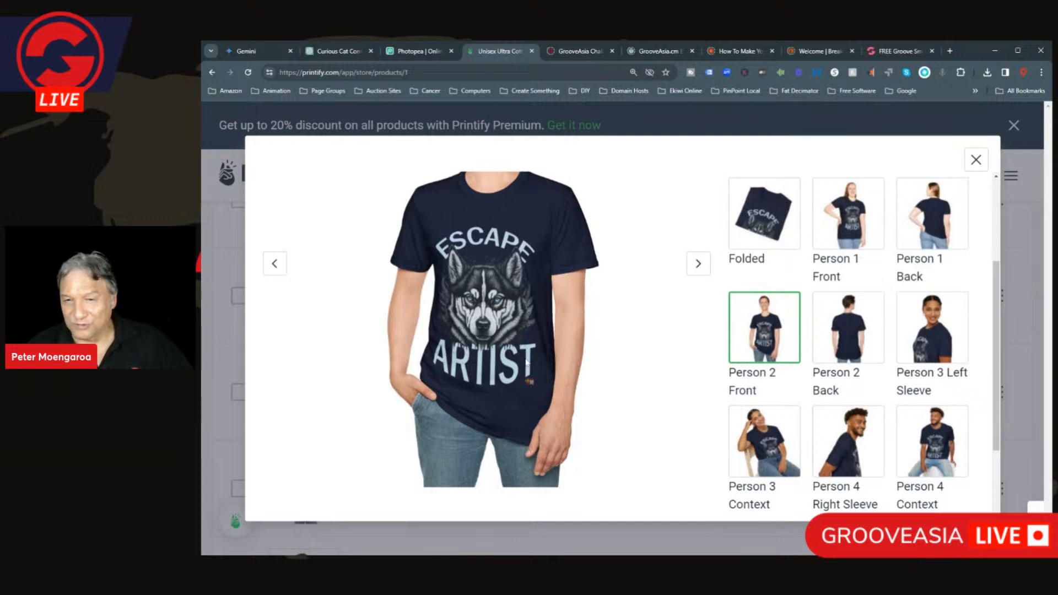
{"action": "left_click", "coordinate": [977, 160]}
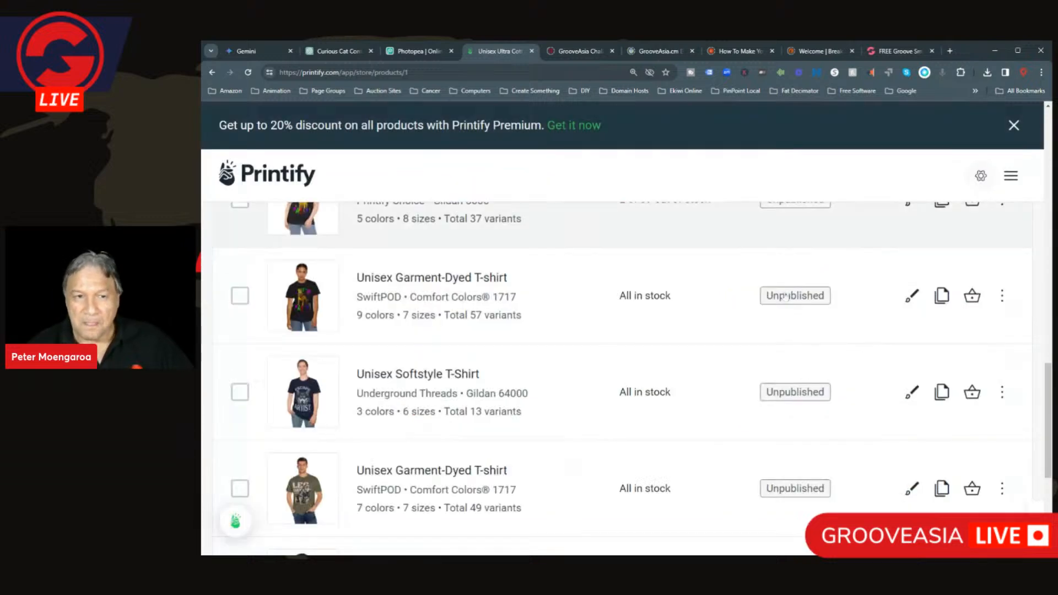
- Preview the LEG DAY bulldog design on the olive Unisex Garment-Dyed T-shirt in its Person 1 mockup and close the preview
{"action": "scroll", "coordinate": [537, 419], "scroll_direction": "down", "scroll_amount": 1}
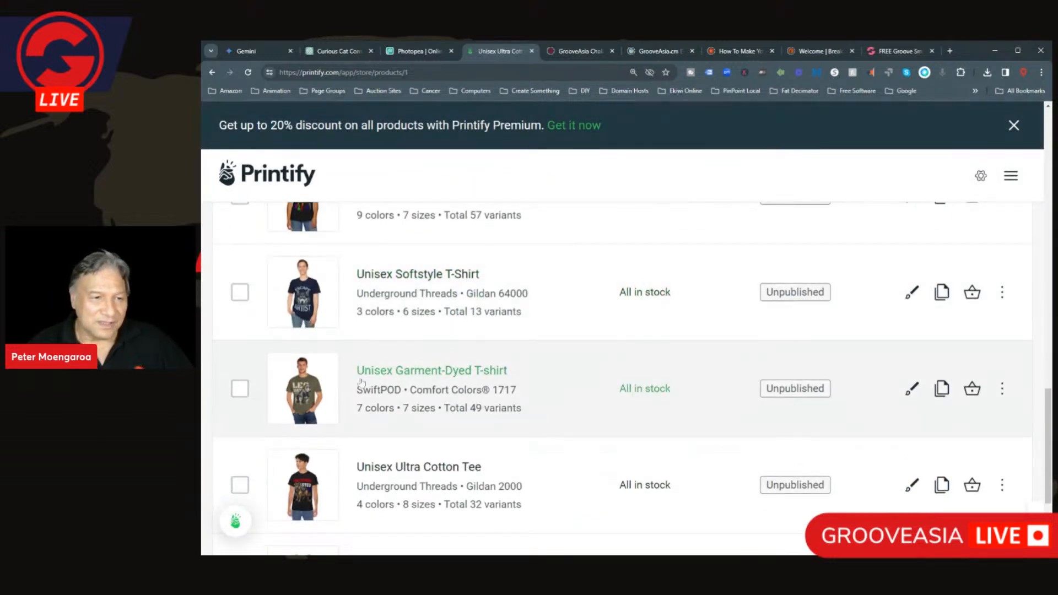
{"action": "left_click", "coordinate": [314, 405]}
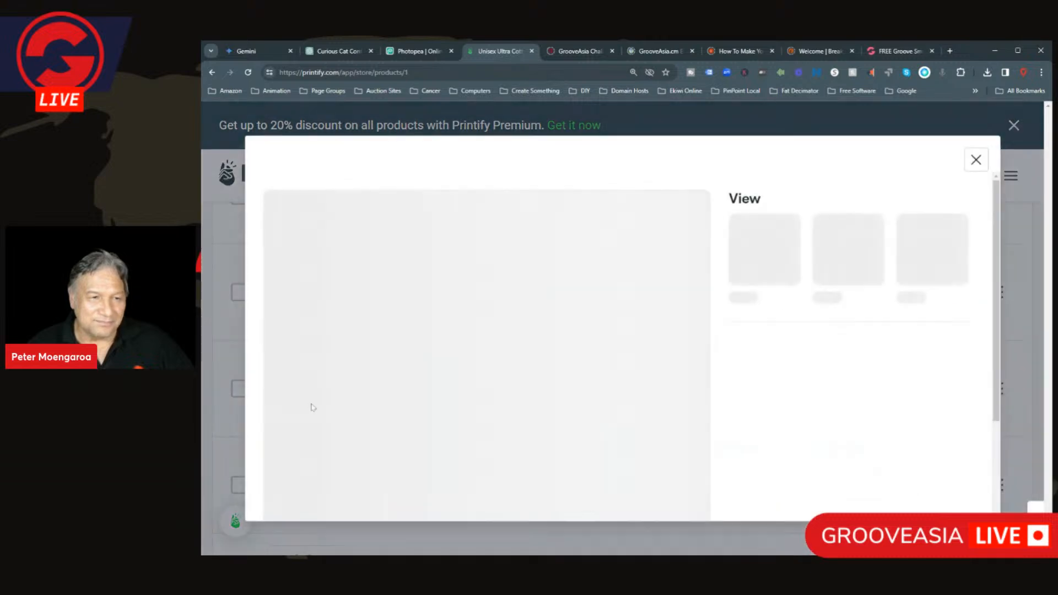
{"action": "scroll", "coordinate": [547, 405], "scroll_direction": "down", "scroll_amount": 2}
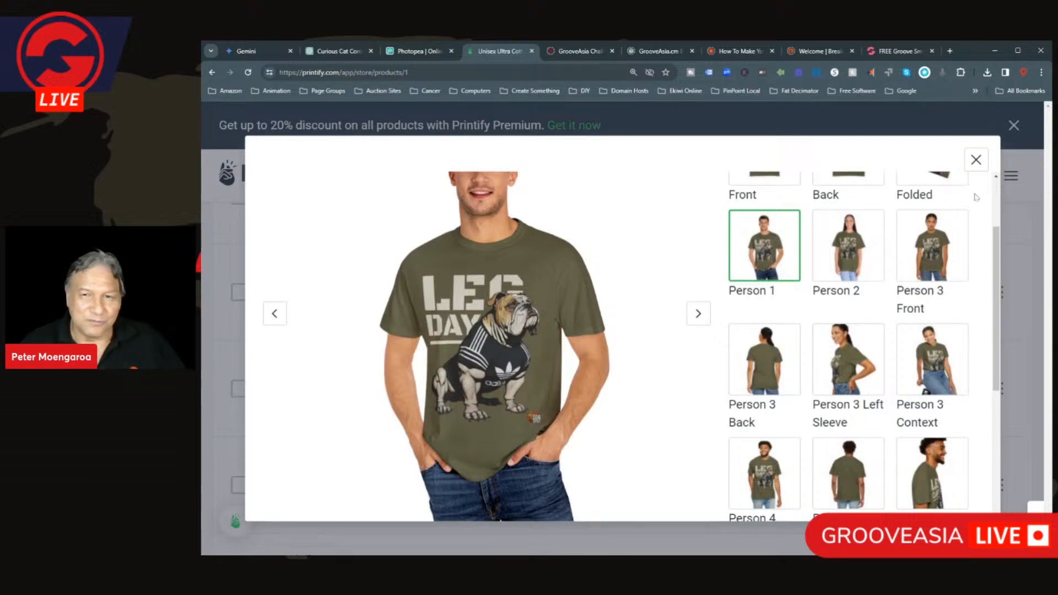
{"action": "left_click", "coordinate": [976, 160]}
- Compare the Person 2 and Person 1 mockups of the pink SHORT LEGS BIG ATTITUDE Unisex Jersey Short Sleeve Tee and close the preview
{"action": "scroll", "coordinate": [382, 406], "scroll_direction": "down", "scroll_amount": 2}
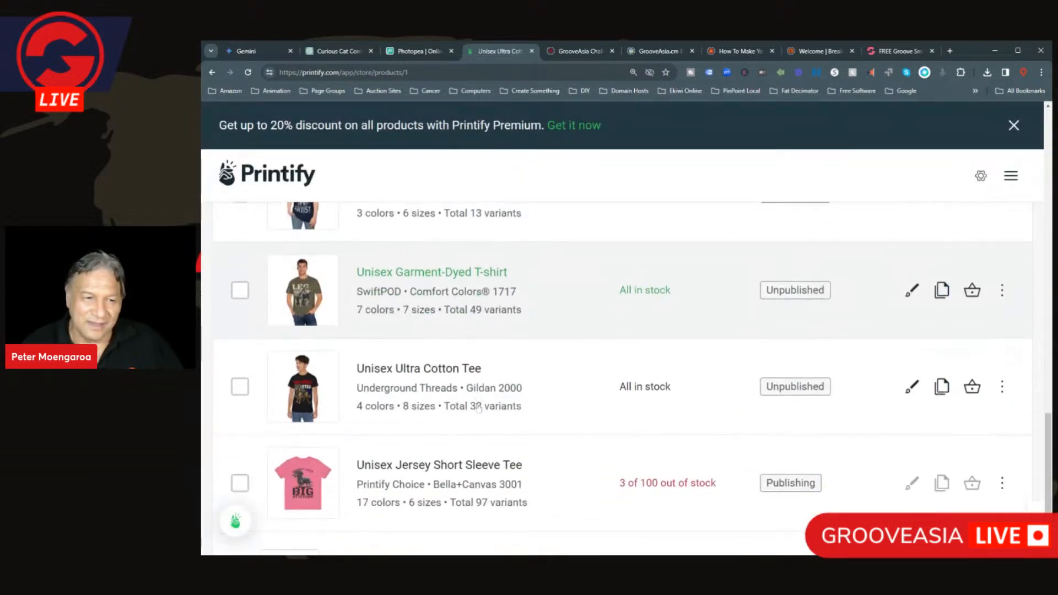
{"action": "scroll", "coordinate": [382, 407], "scroll_direction": "down", "scroll_amount": 2}
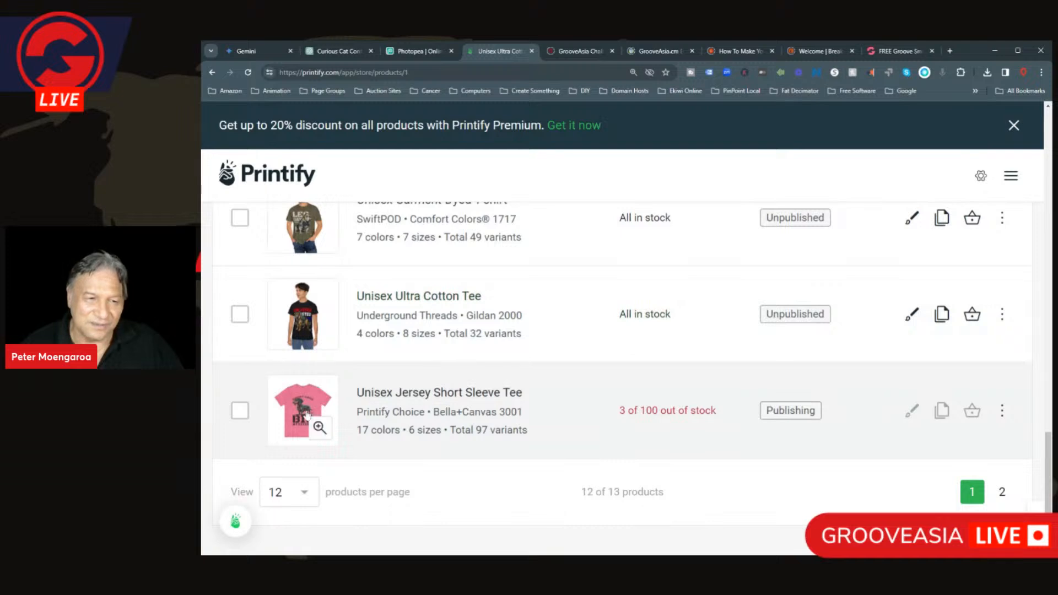
{"action": "left_click", "coordinate": [316, 428]}
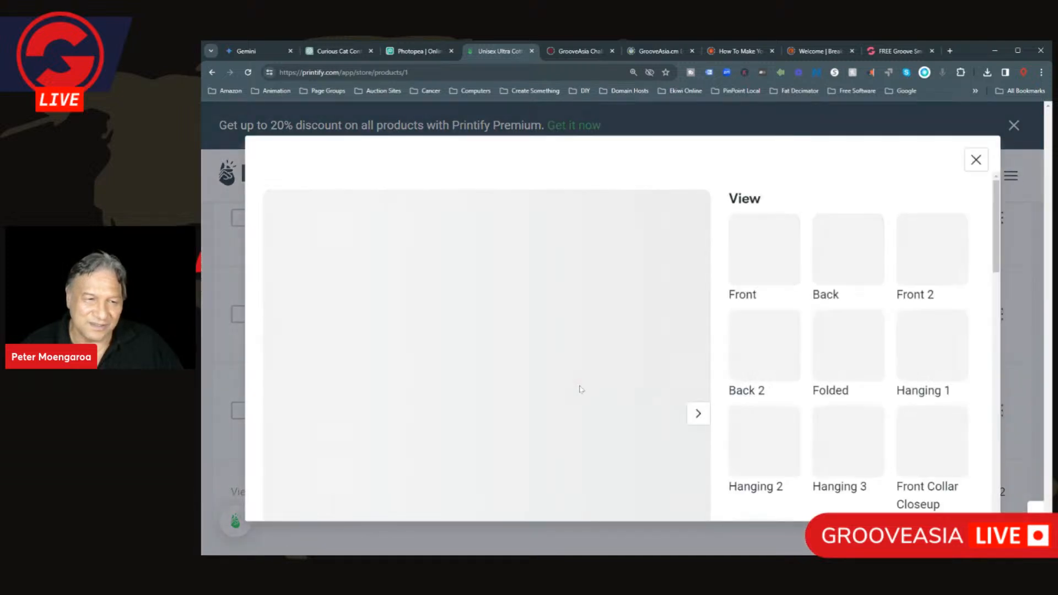
{"action": "scroll", "coordinate": [580, 385], "scroll_direction": "down", "scroll_amount": 3}
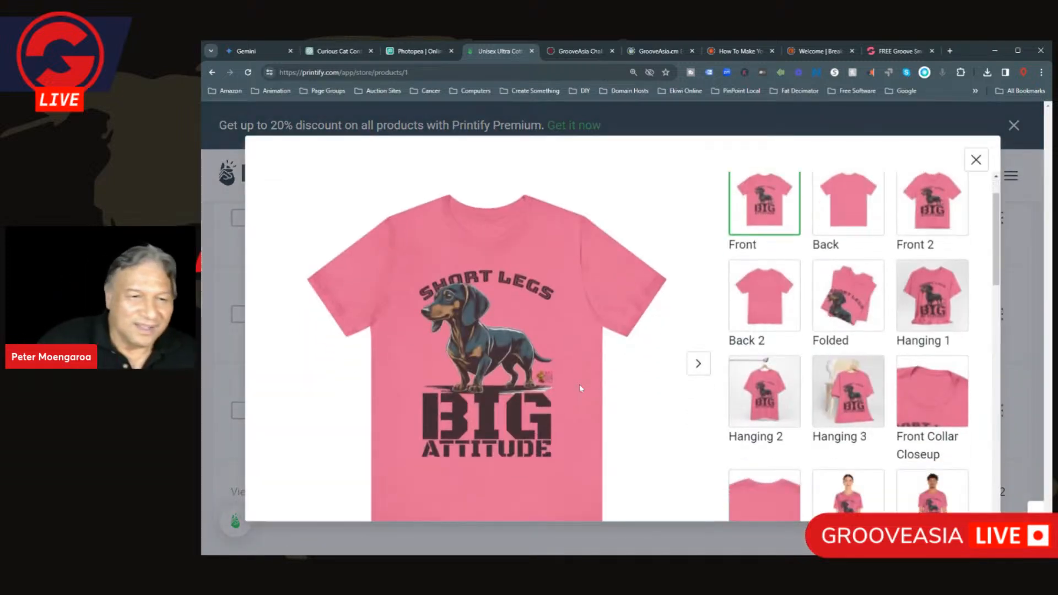
{"action": "left_click", "coordinate": [930, 468]}
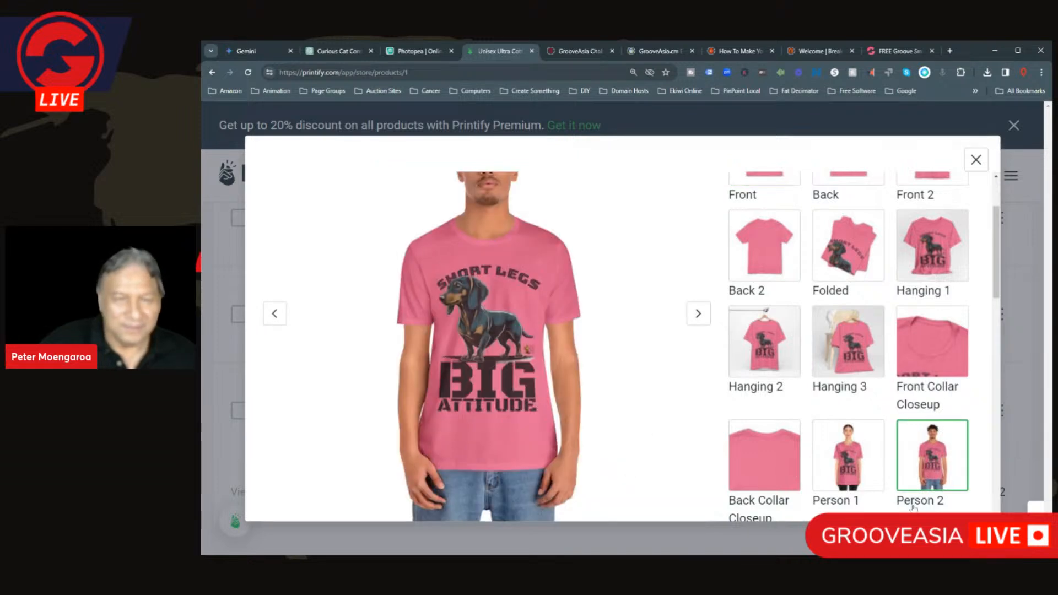
{"action": "left_click", "coordinate": [830, 449]}
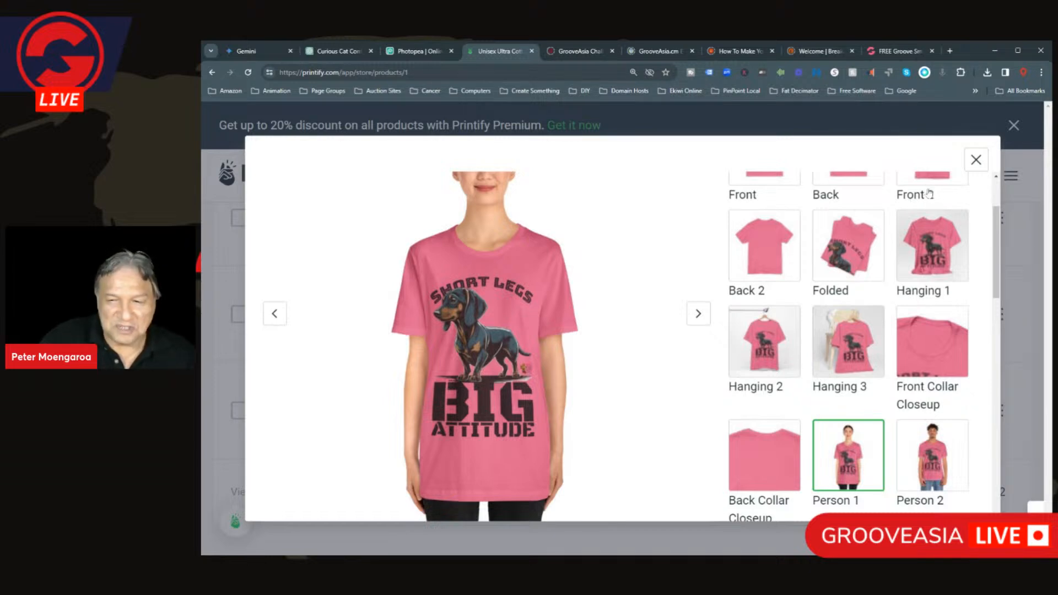
{"action": "left_click", "coordinate": [976, 159]}
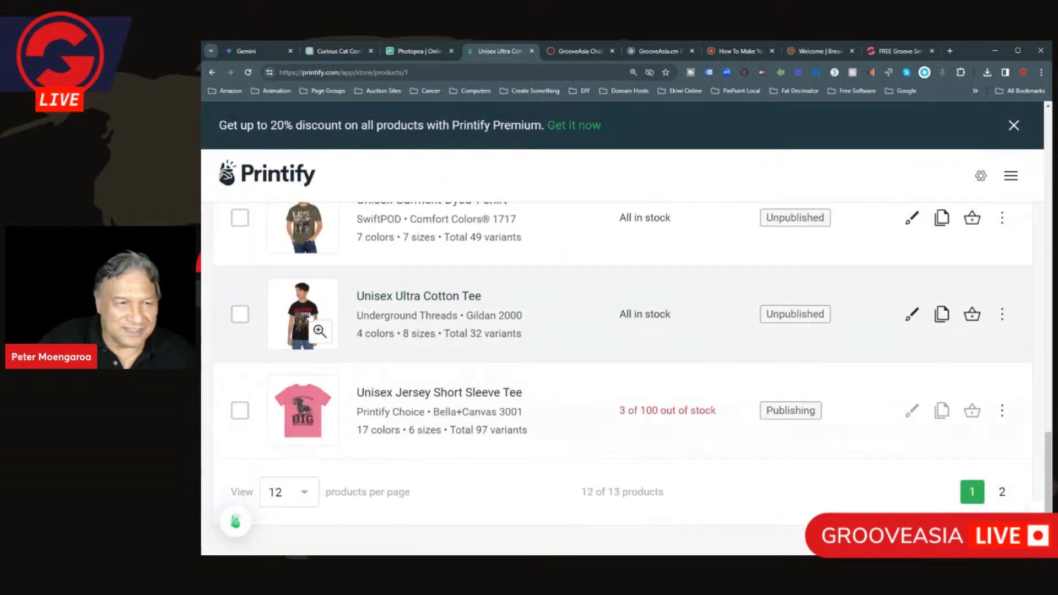
- Examine the ENLISTED dog design on Underground Threads' black Unisex Ultra Cotton Tee, switch to the Person 1 Front mockup and close the preview
{"action": "left_click", "coordinate": [299, 321]}
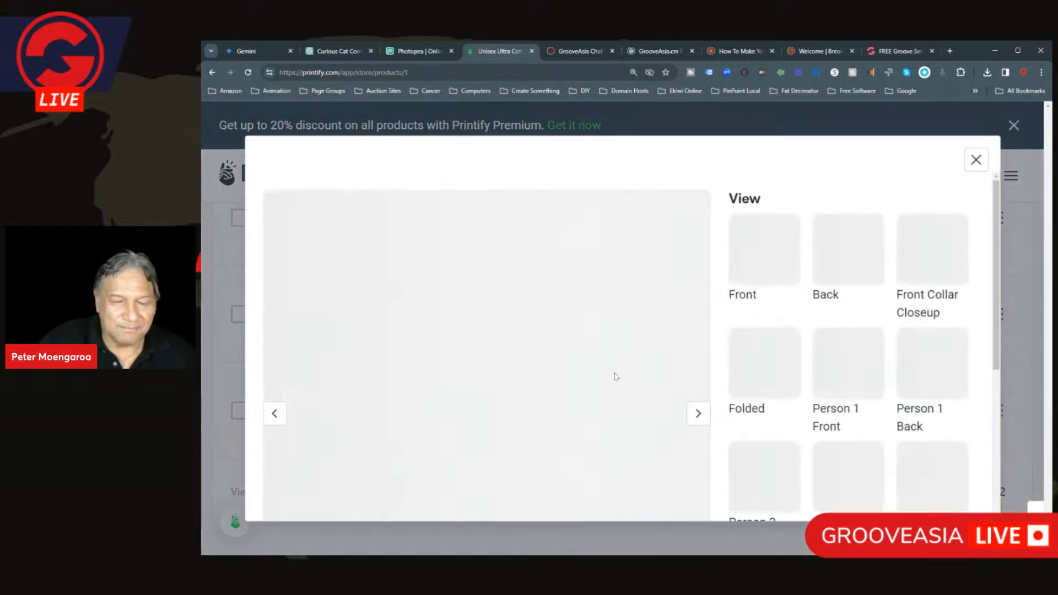
{"action": "scroll", "coordinate": [617, 376], "scroll_direction": "down", "scroll_amount": 2}
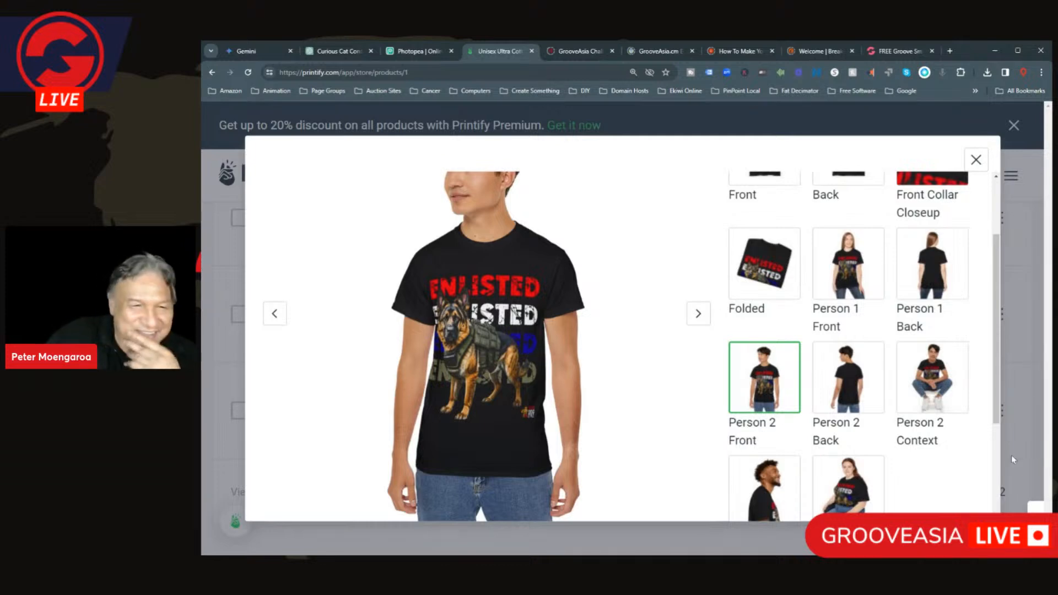
{"action": "left_click", "coordinate": [856, 269]}
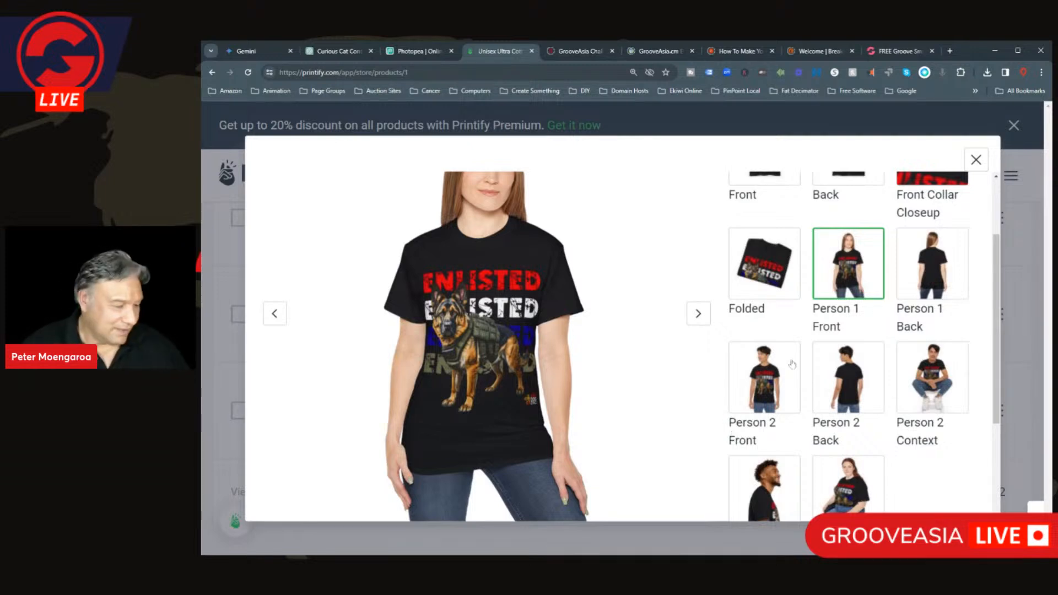
{"action": "left_click", "coordinate": [976, 160]}
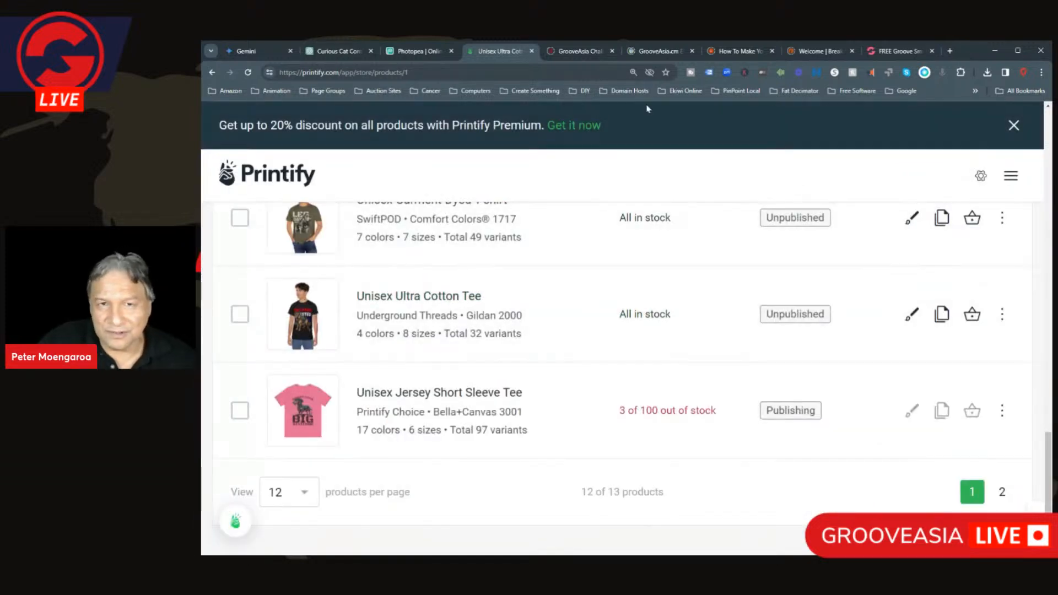